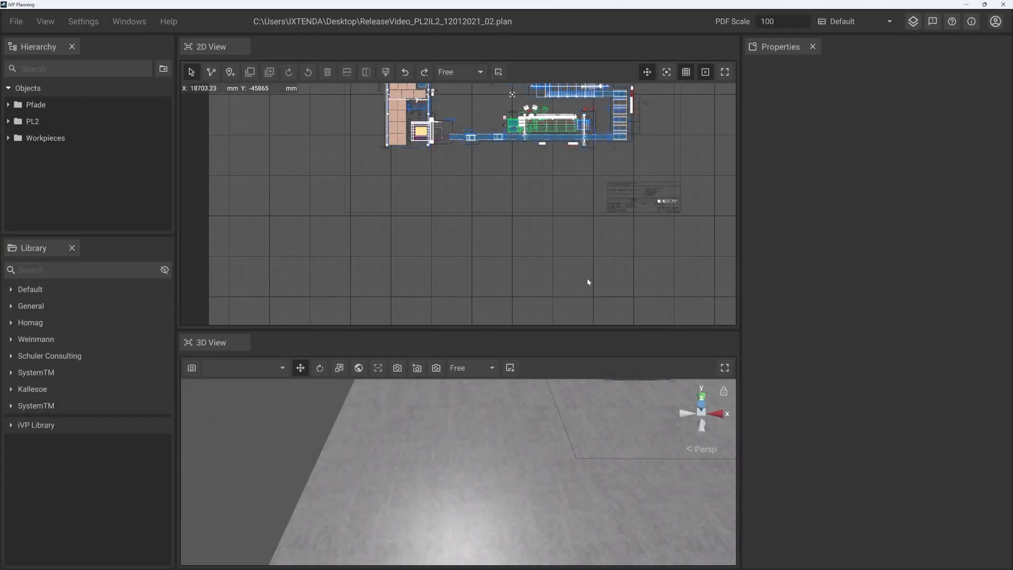
Draw a closed four-sided area about 21520 by 12911 mm on the empty floor below the existing layout.
click(211, 72)
click(263, 225)
click(252, 260)
click(339, 278)
click(316, 229)
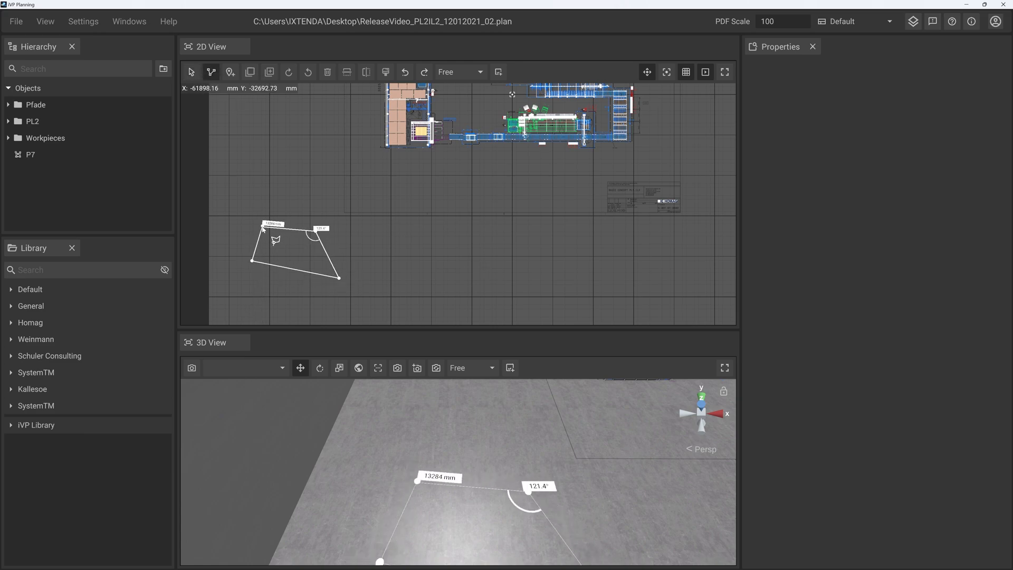
click(262, 227)
key(f)
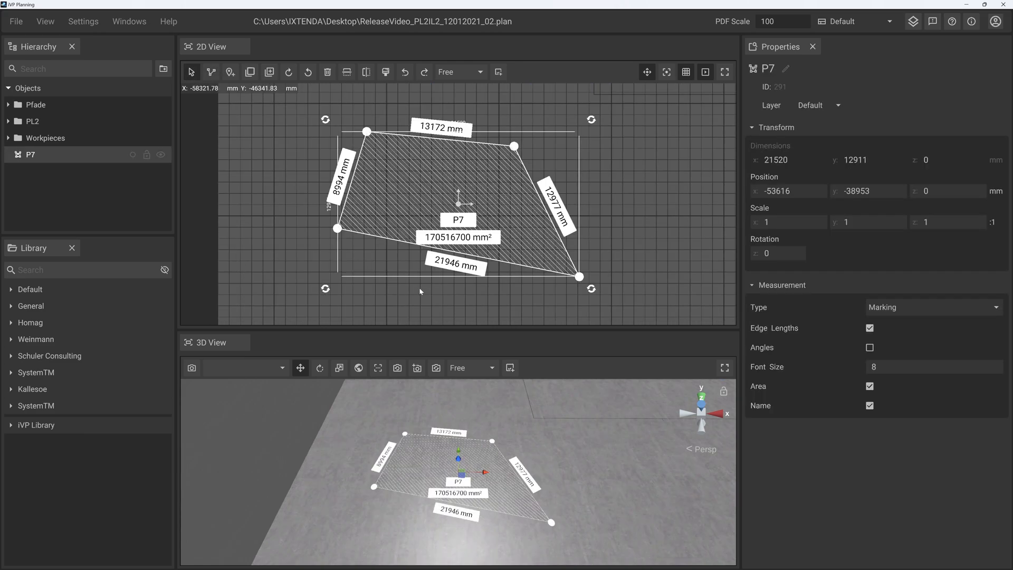
For the area's upper-left corner point, set the distance to the previous point to 15000 mm and its Y axis angle to 90°.
click(368, 132)
click(905, 131)
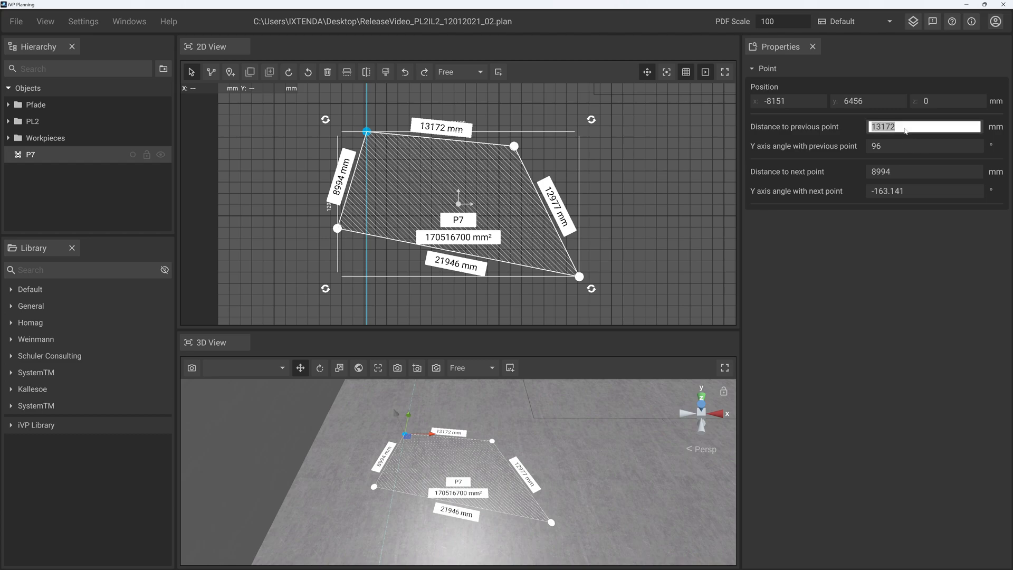
text(15000)
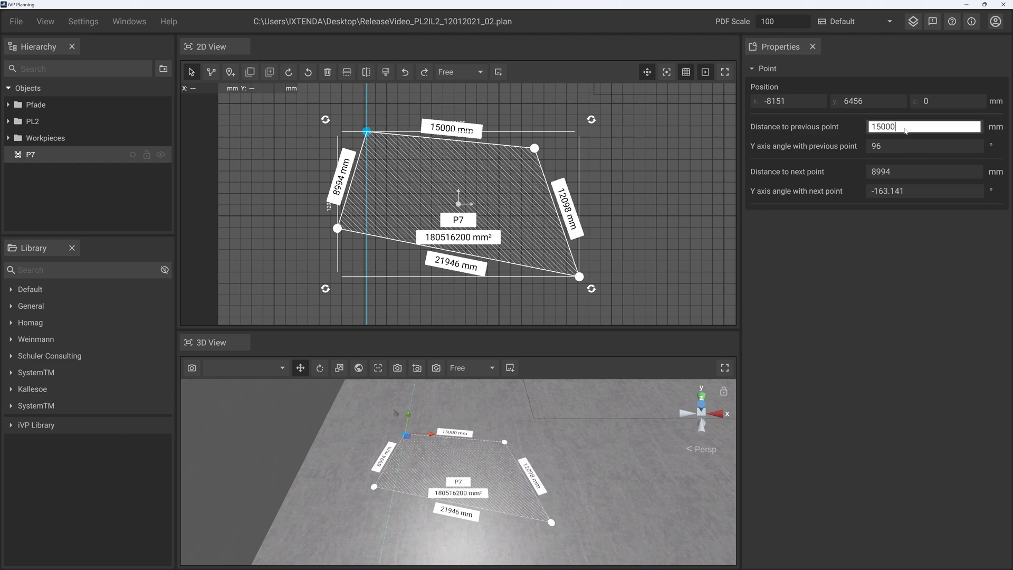
click(914, 148)
text(90)
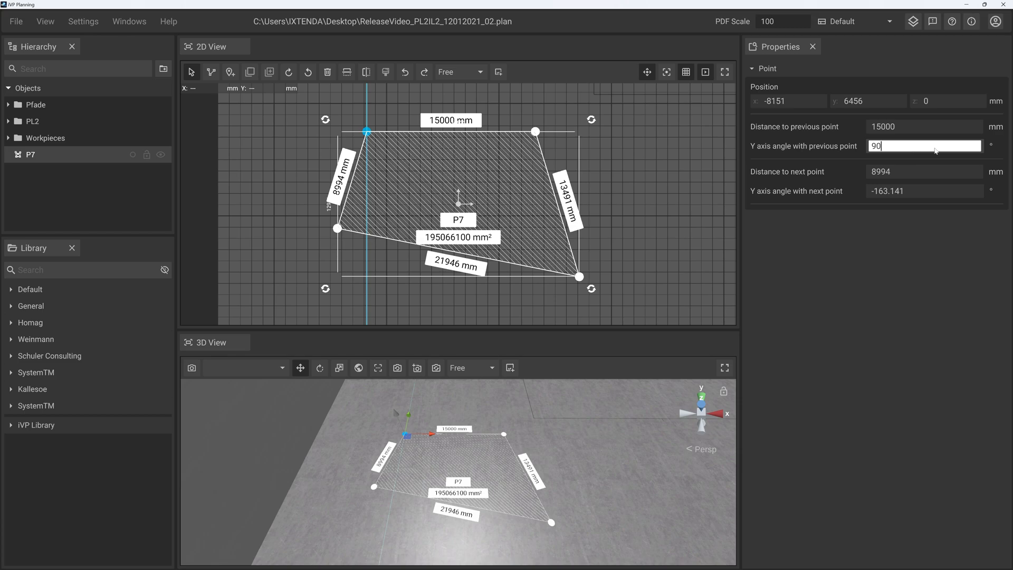
For the same corner, set the Y axis angle with the next point to 180° and the distance to it to 15000 mm.
click(920, 193)
text(90)
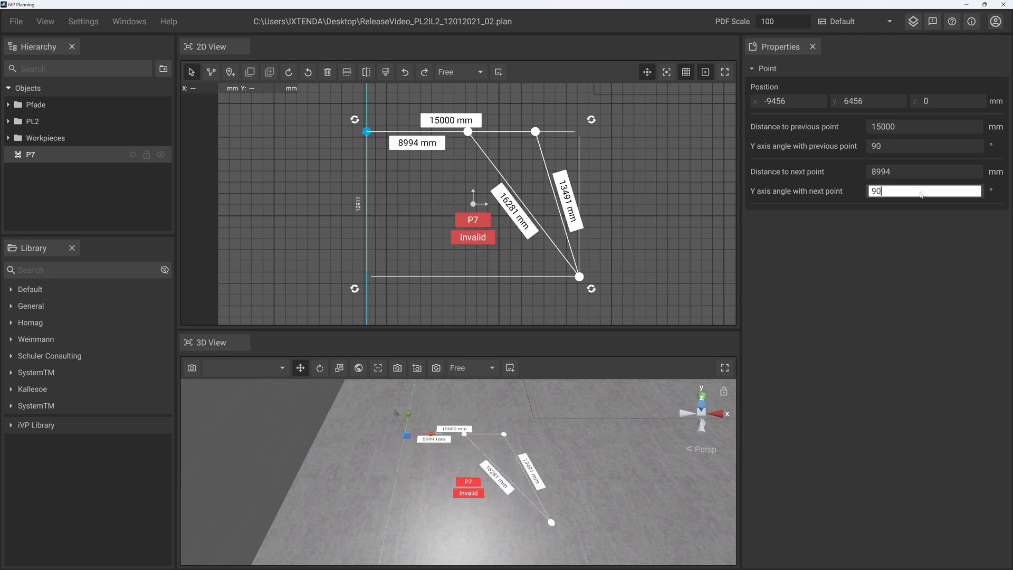
drag(920, 192, 856, 192)
text(180)
click(893, 177)
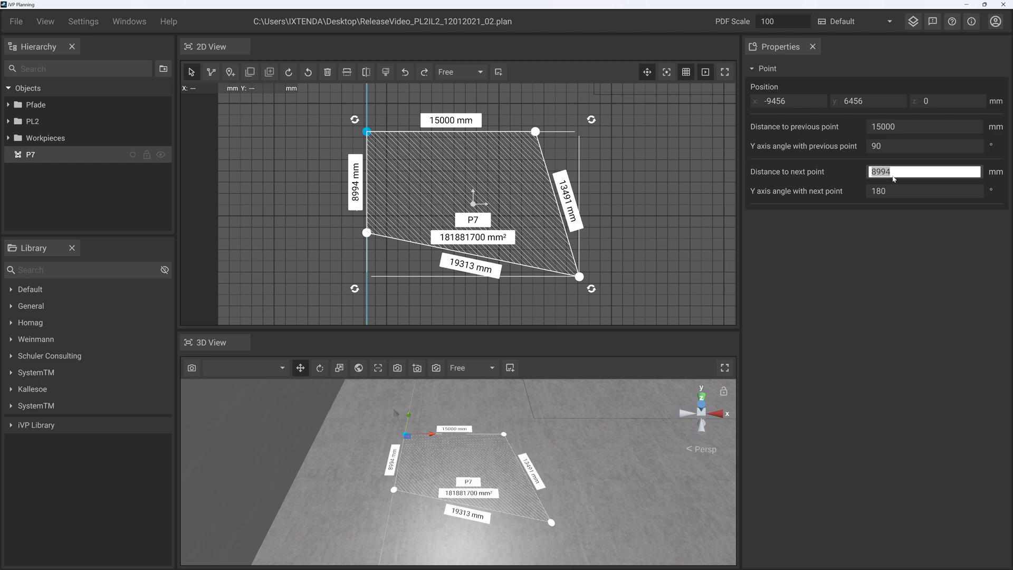
text(15000)
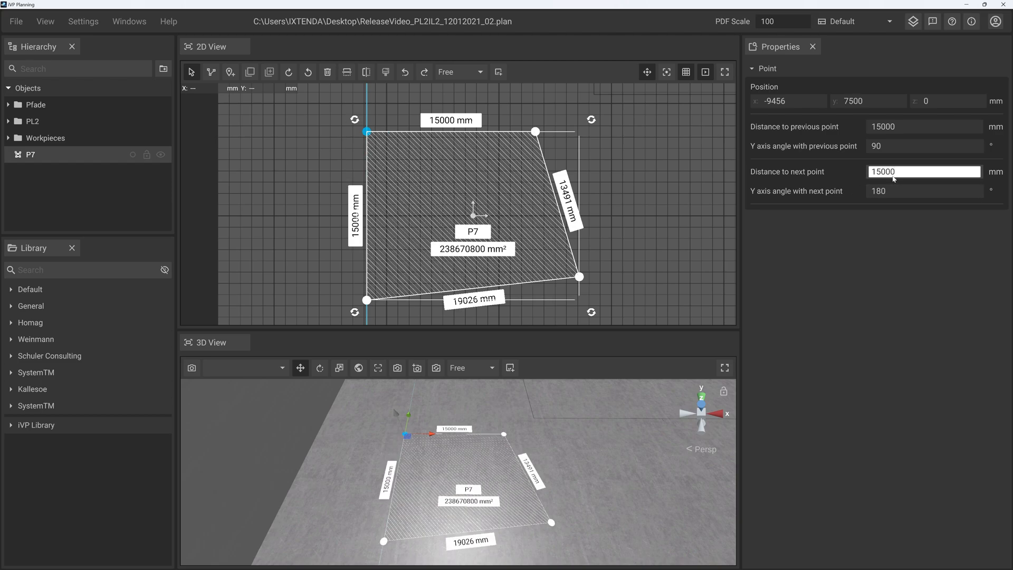
key(Return)
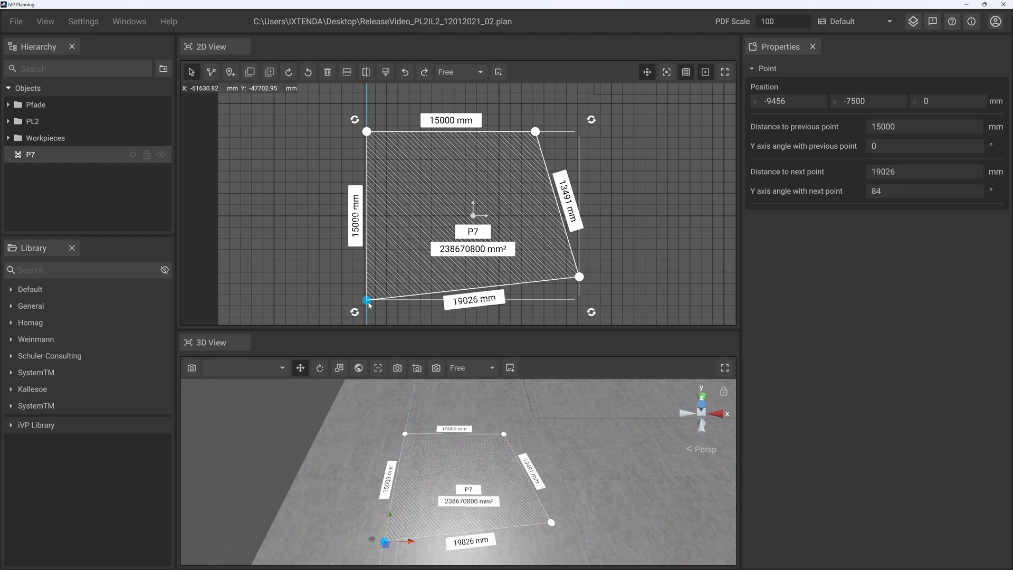
For the area's lower-left corner, set the distance to the next point to 15000 mm and its Y axis angle to 90°.
click(913, 173)
text(15000)
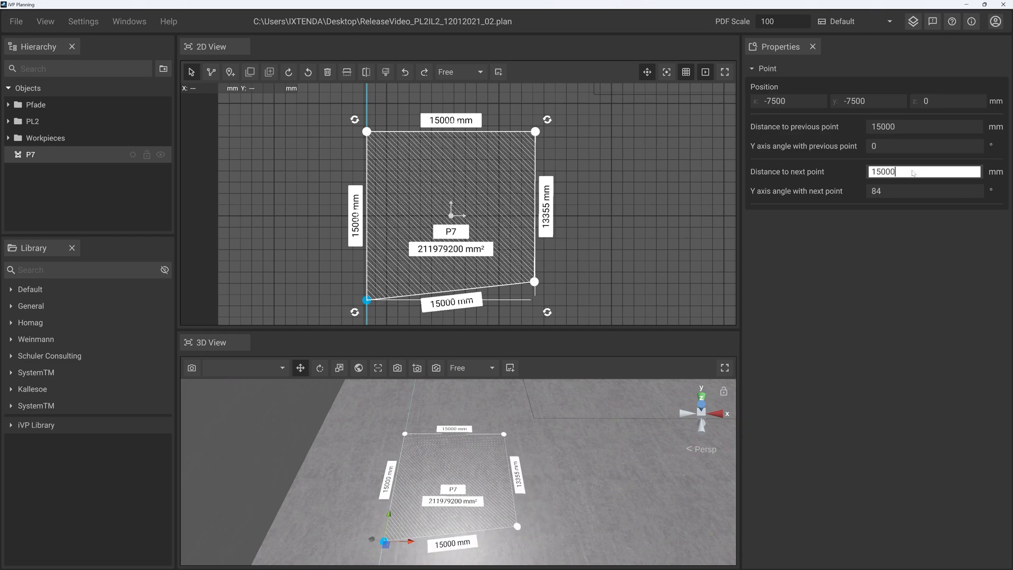
key(Tab)
text(90)
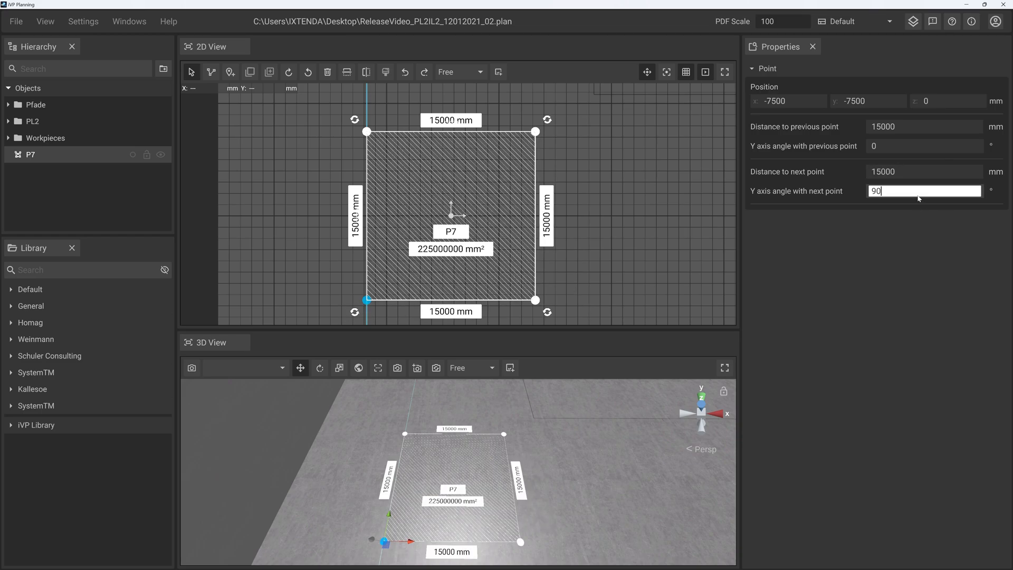
click(906, 126)
click(500, 189)
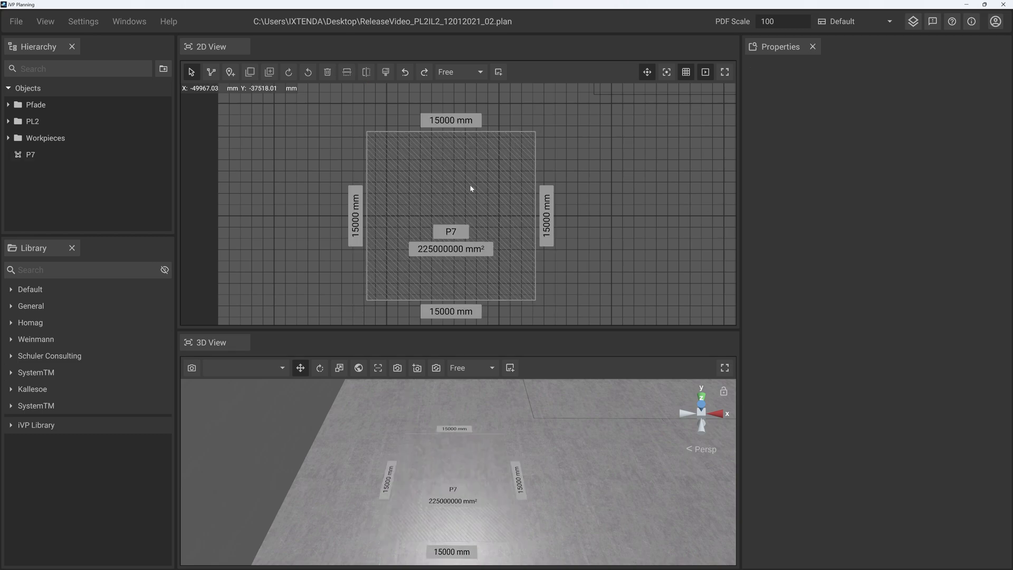
Hide the edge lengths of area P7 and change its type to Ground Marking.
drag(442, 330, 442, 279)
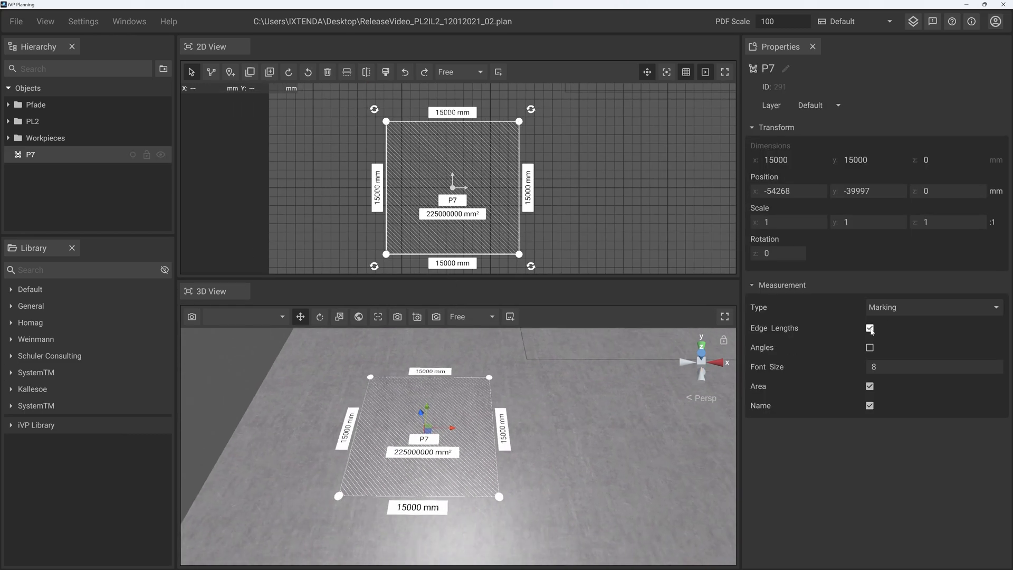
click(869, 328)
click(893, 310)
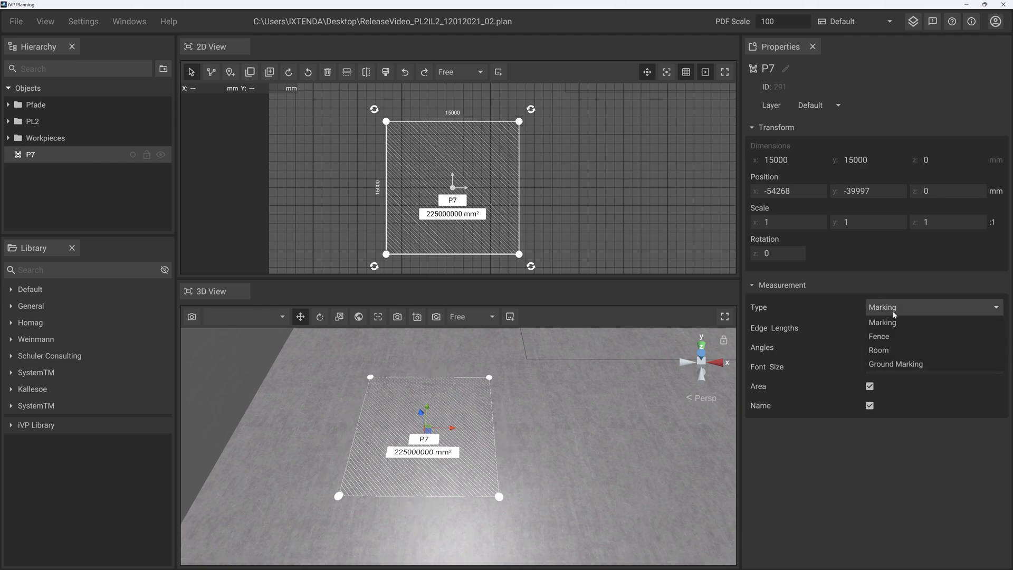
click(886, 364)
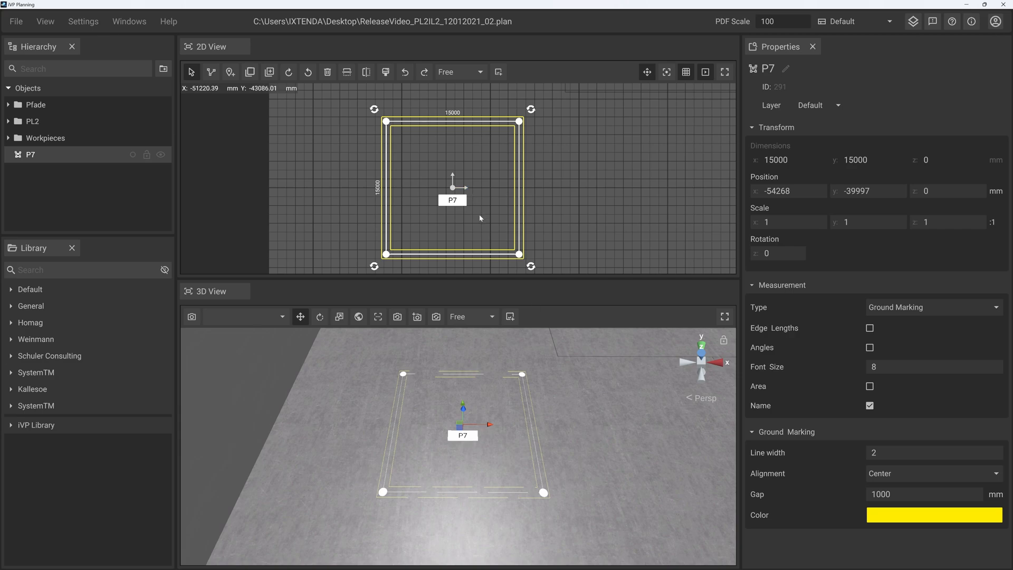
Examine the ground marking lines around P7 in the 2D and 3D views, along with the available alignment options.
scroll(479, 217, up, 1)
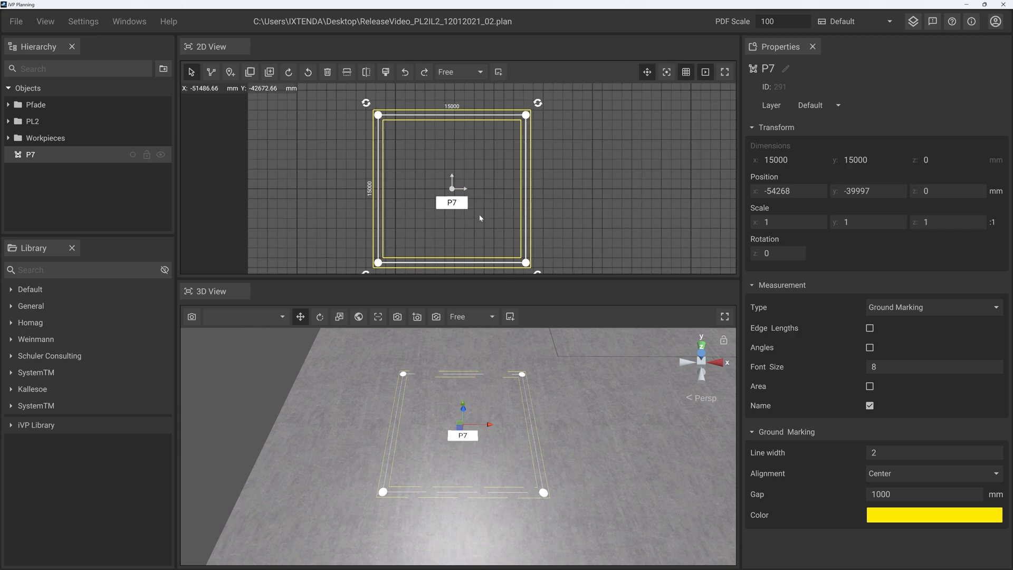
scroll(466, 400, up, 4)
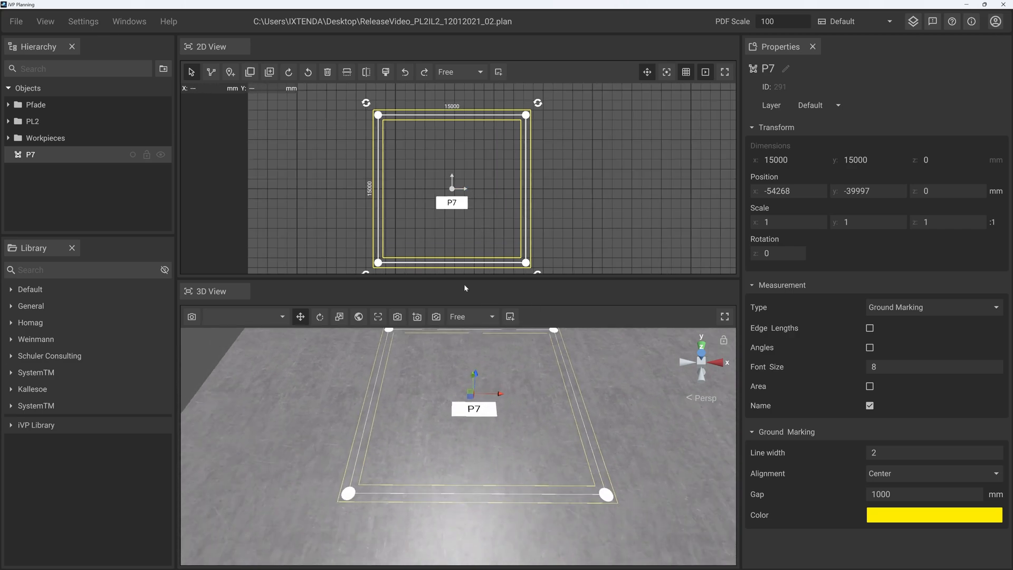
drag(464, 288, 464, 271)
scroll(433, 389, down, 2)
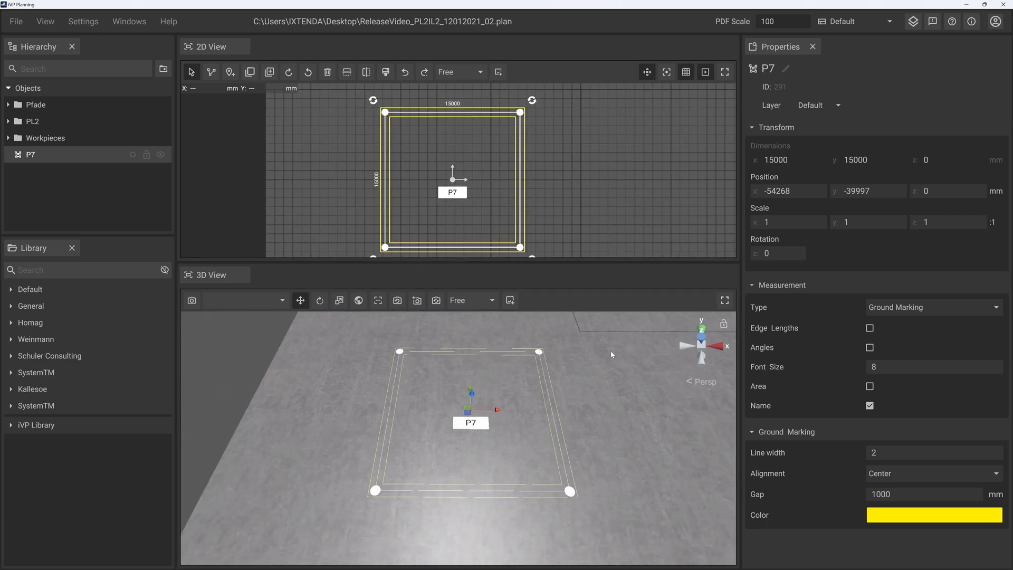
drag(612, 355, 516, 437)
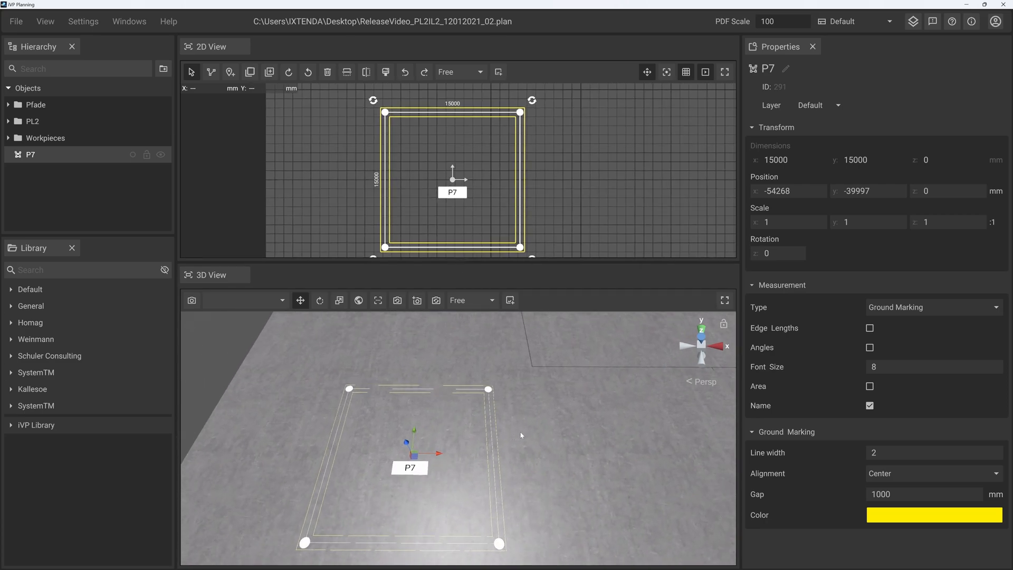
drag(606, 339, 613, 357)
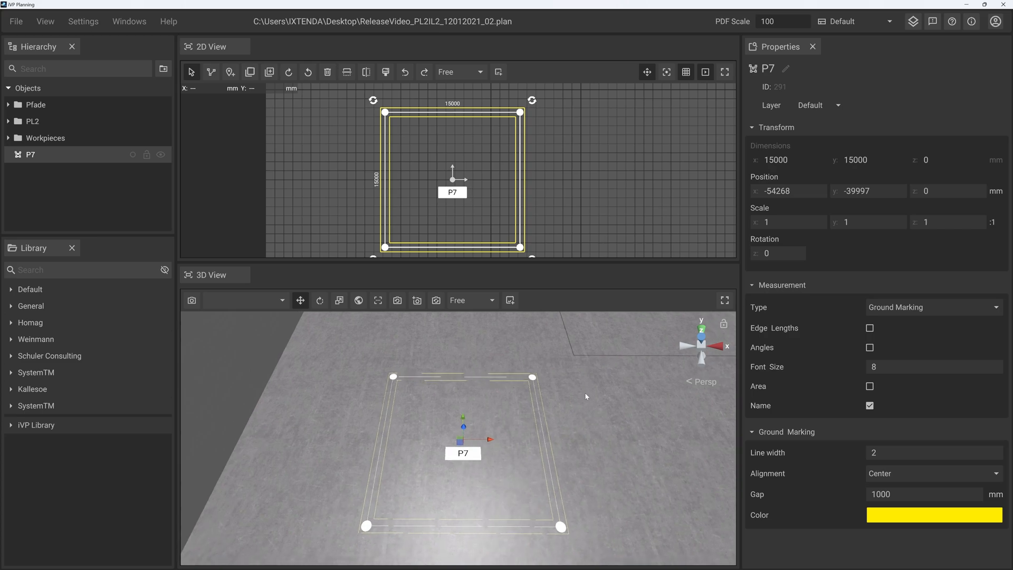
drag(581, 423, 558, 397)
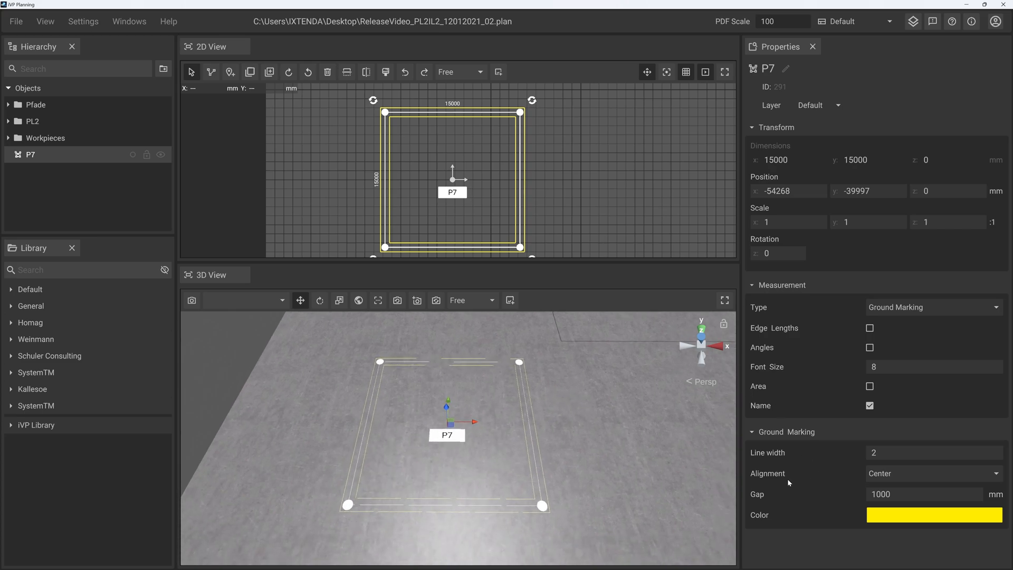
click(900, 480)
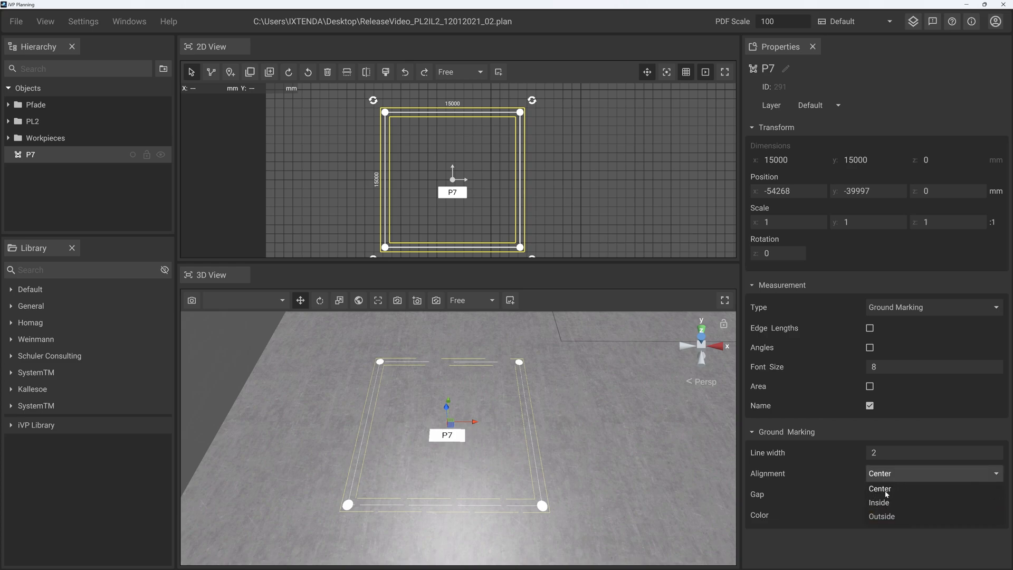
click(542, 192)
scroll(549, 192, up, 3)
middle_drag(549, 192, 519, 206)
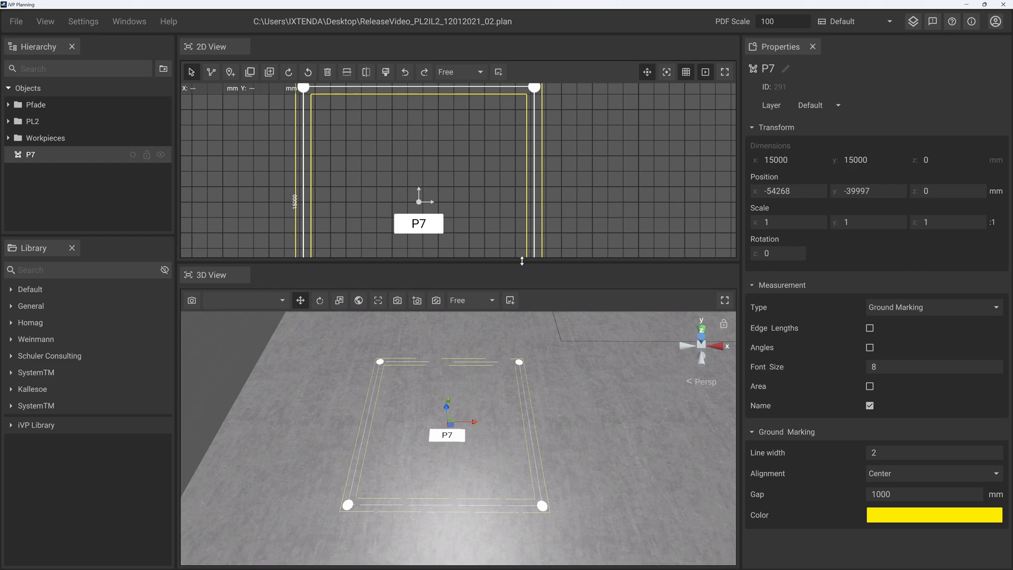
drag(521, 261, 526, 380)
scroll(493, 244, down, 1)
middle_drag(493, 245, 485, 197)
scroll(485, 198, down, 4)
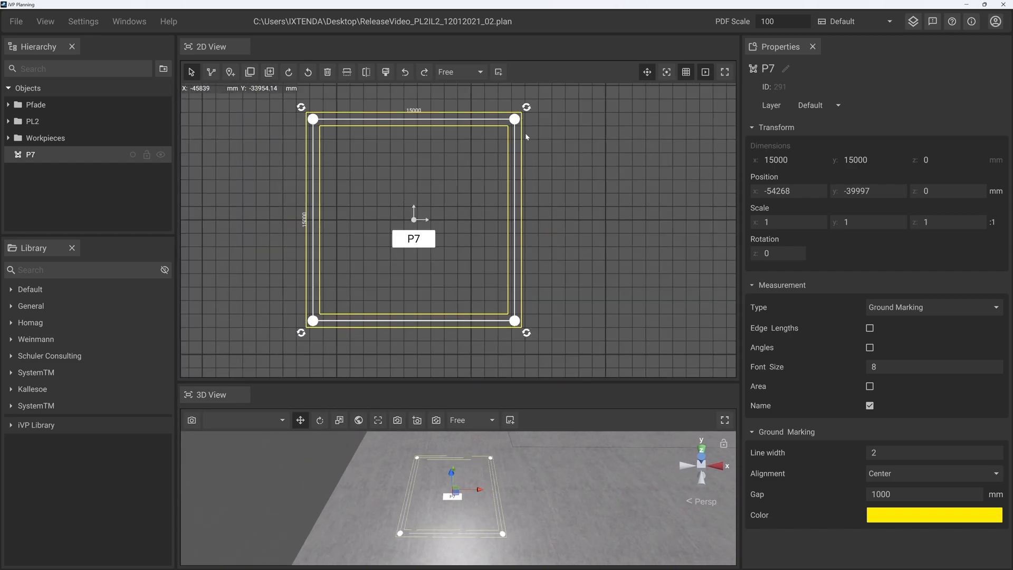
Try the Inside alignment for the ground marking, and finally set the alignment to Outside.
click(892, 474)
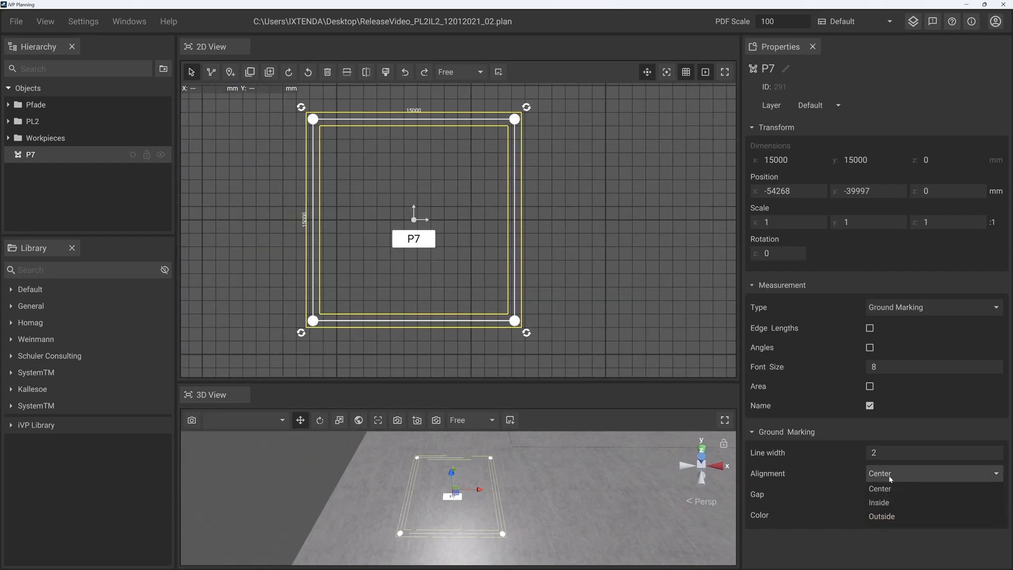
click(880, 503)
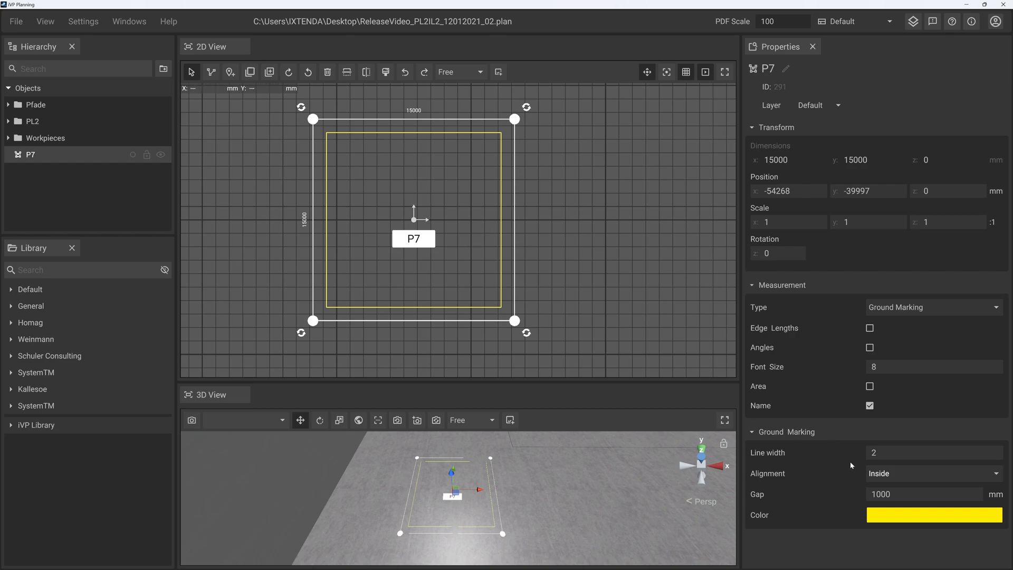
click(896, 479)
click(886, 516)
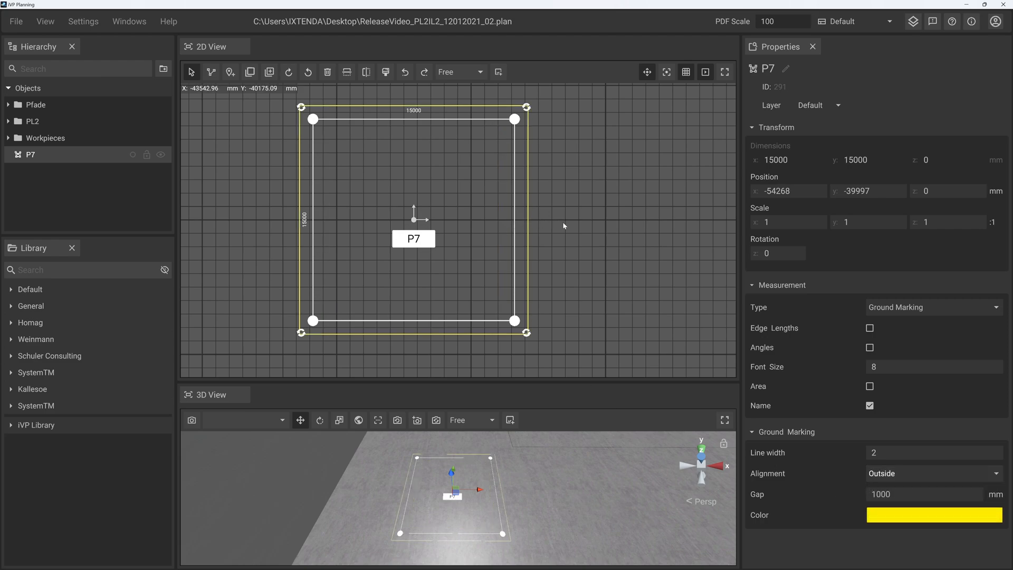
Set the ground marking's line width to 5 and its gap to 2000 mm.
click(895, 455)
text(5)
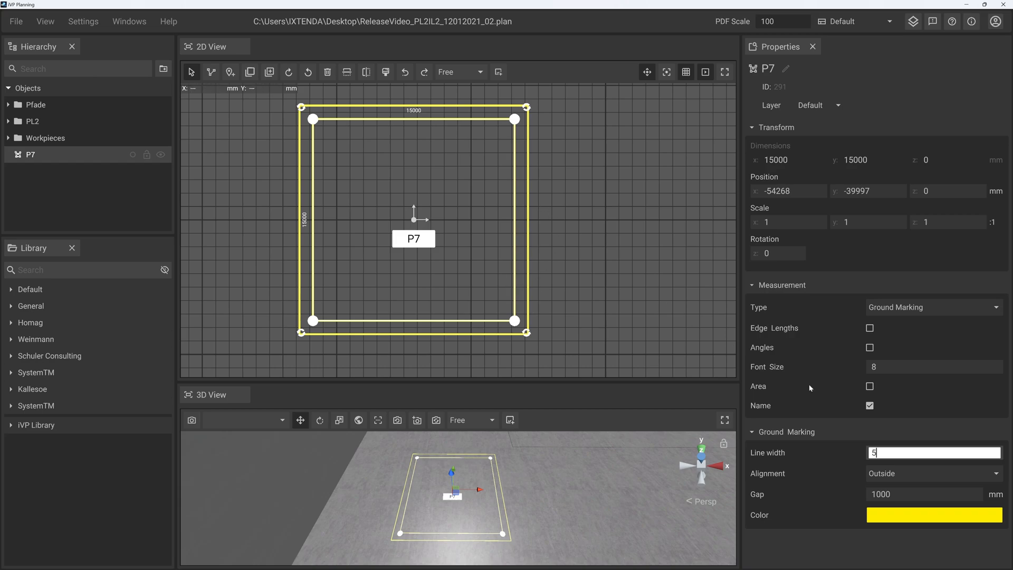
click(867, 455)
click(910, 479)
click(815, 485)
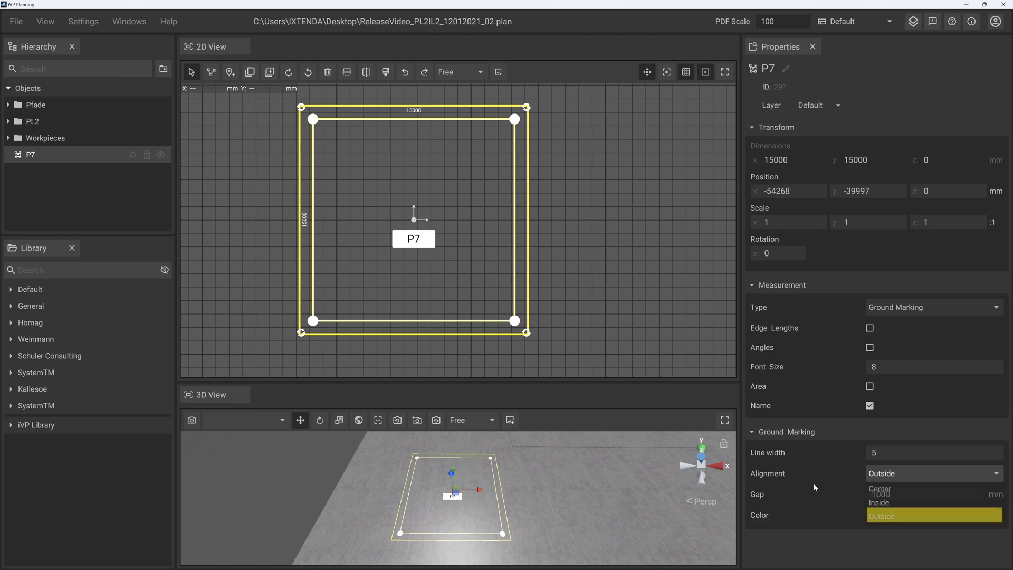
click(891, 495)
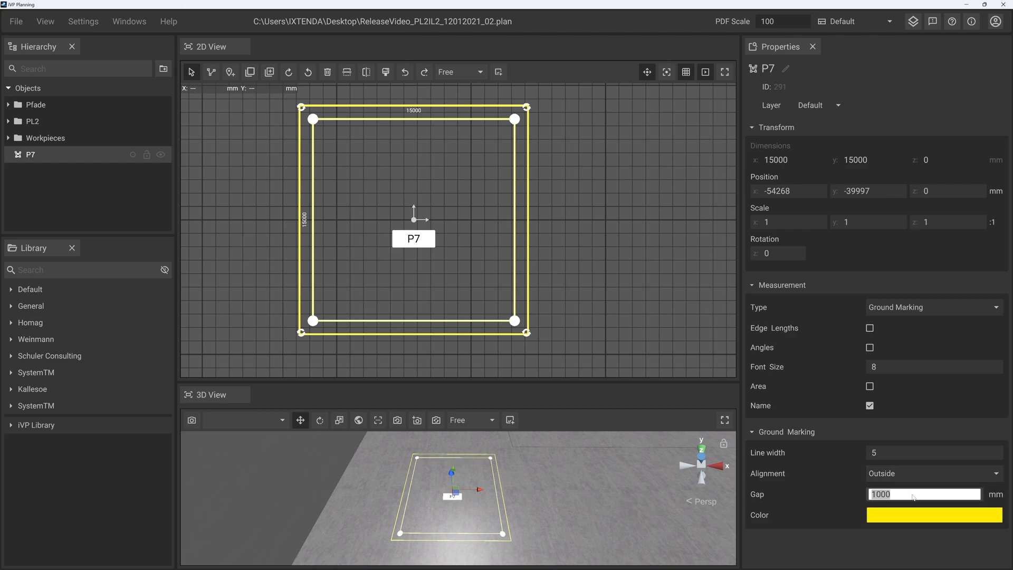
text(2000)
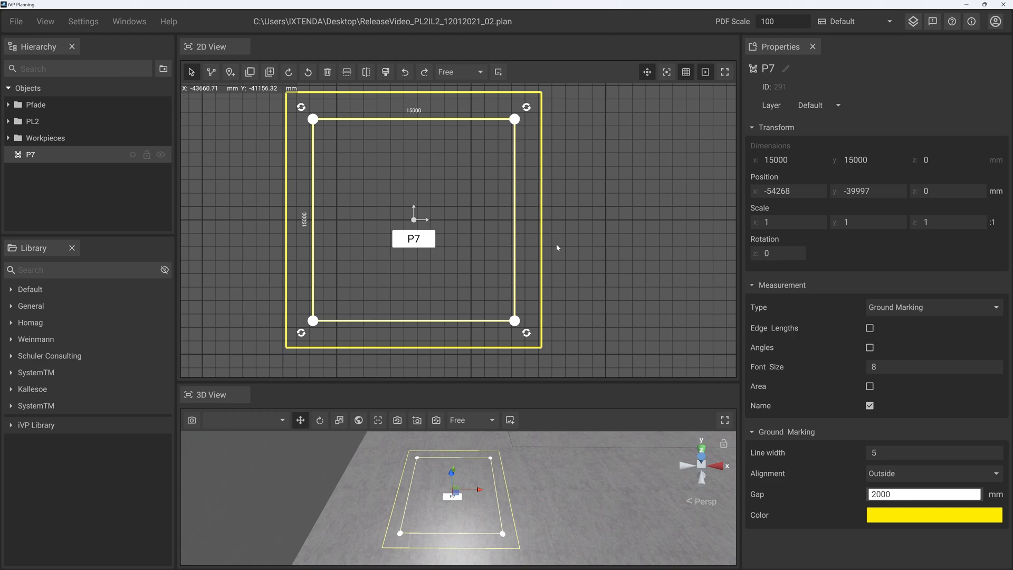
click(632, 297)
click(487, 486)
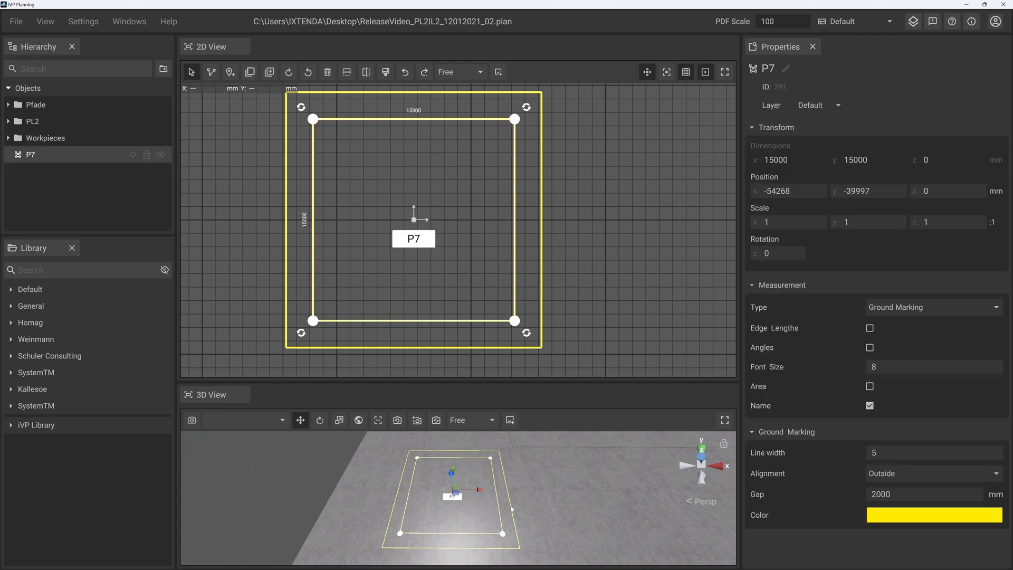
Compare the Center and Inside alignments of the ground marking with the wider gap, and return it to Outside.
click(896, 474)
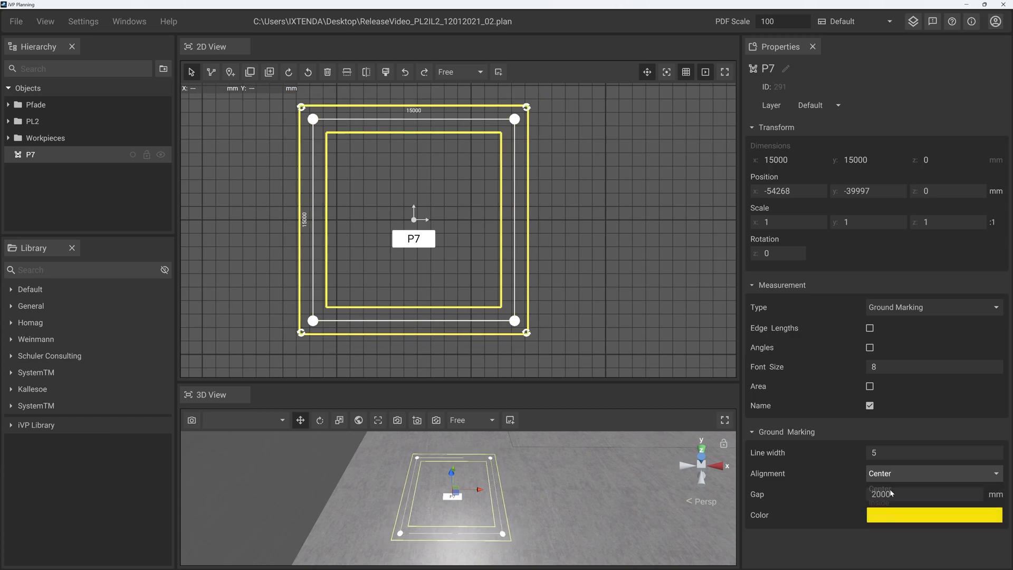
click(880, 488)
click(891, 474)
click(879, 502)
click(882, 473)
click(885, 516)
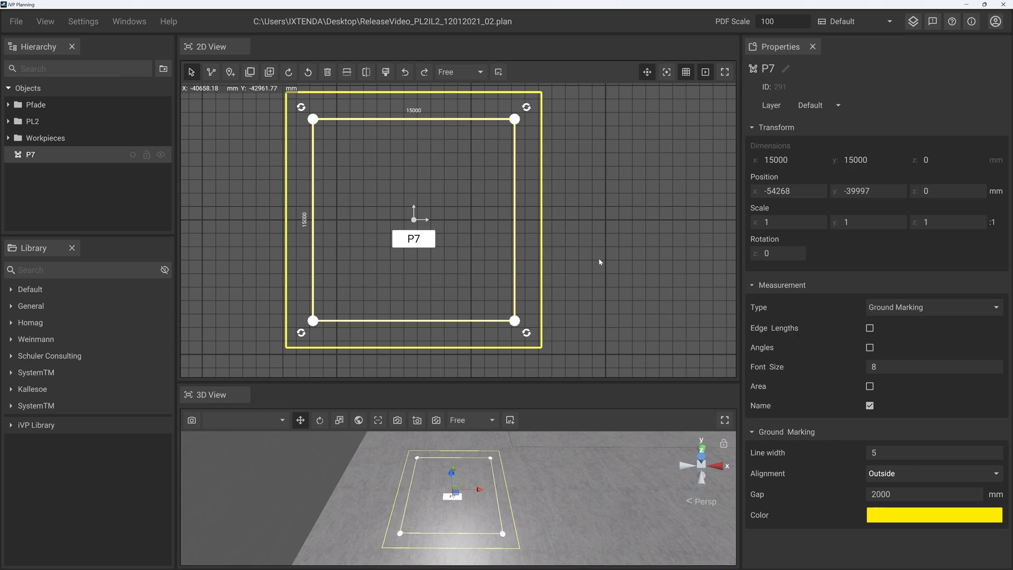
Set the ground marking's color to the standard red.
click(902, 519)
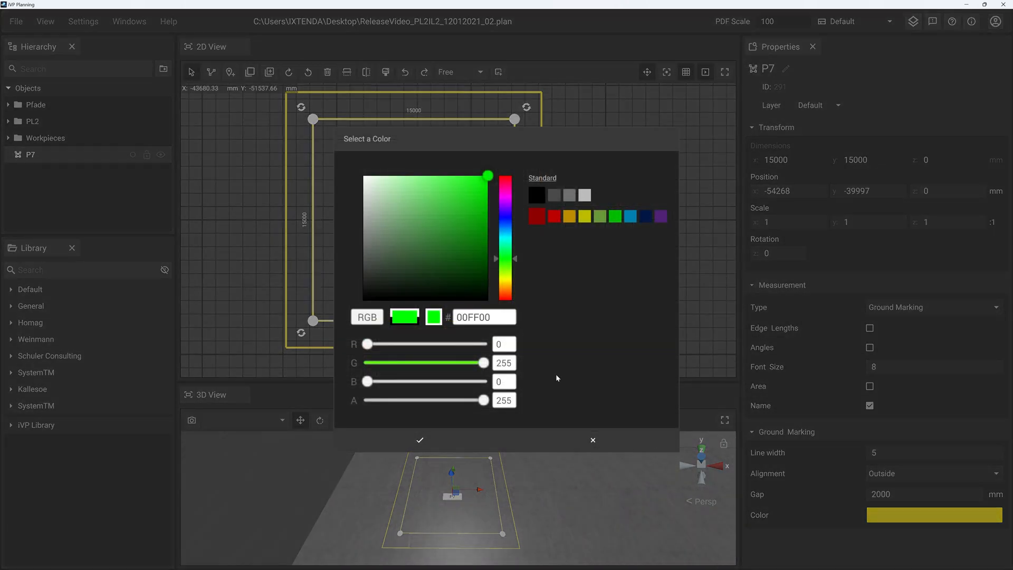
click(554, 217)
click(471, 443)
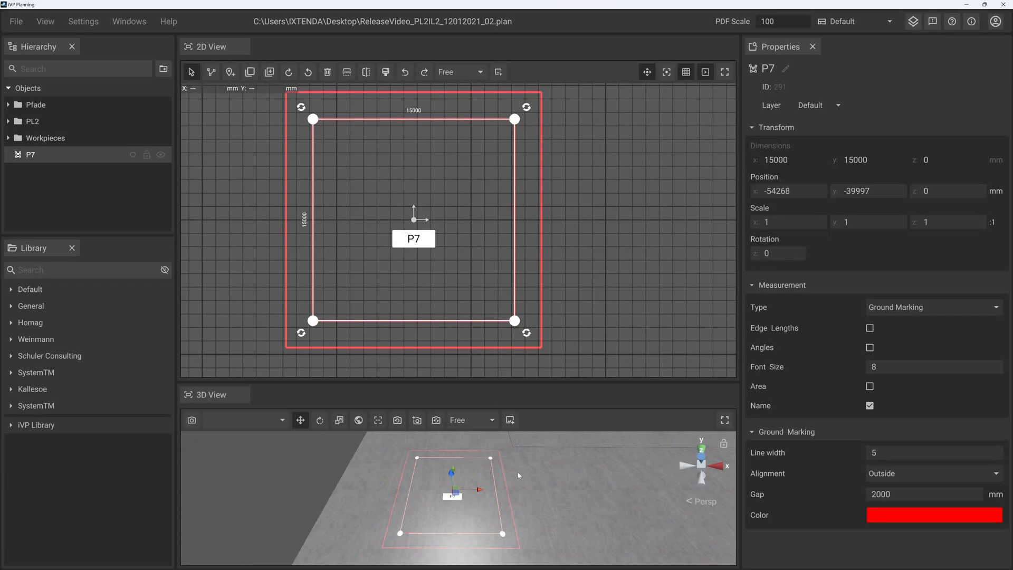
scroll(536, 477, down, 1)
scroll(580, 270, down, 2)
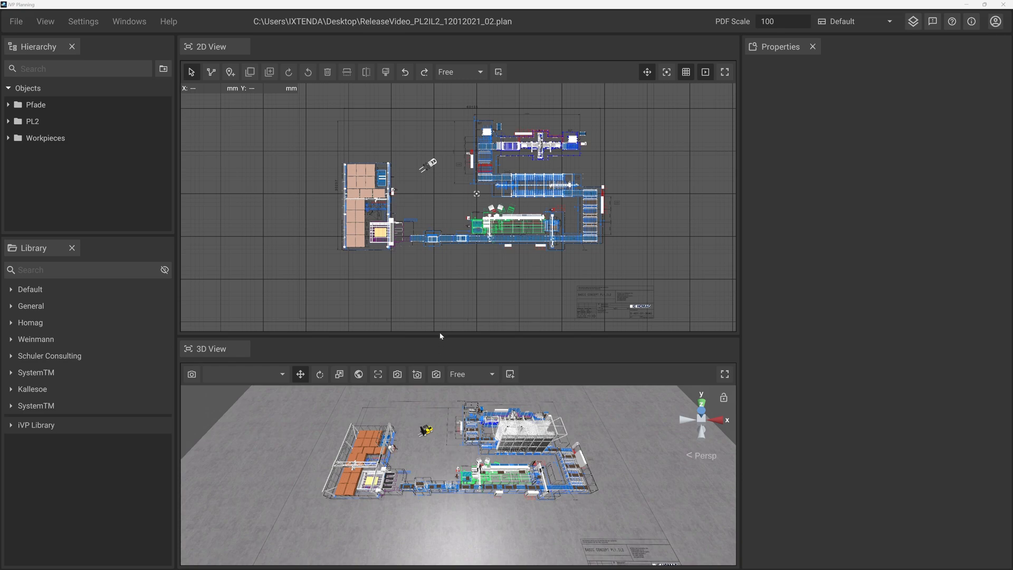
Give the 3D view more height and look through the list of layers that can be shown or hidden.
drag(440, 335, 439, 320)
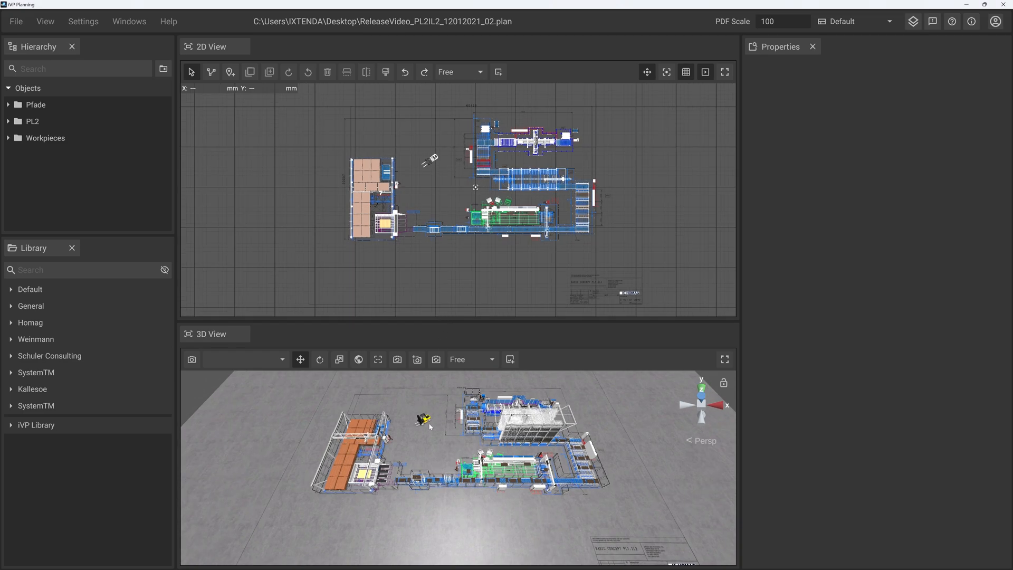
middle_drag(429, 447, 427, 456)
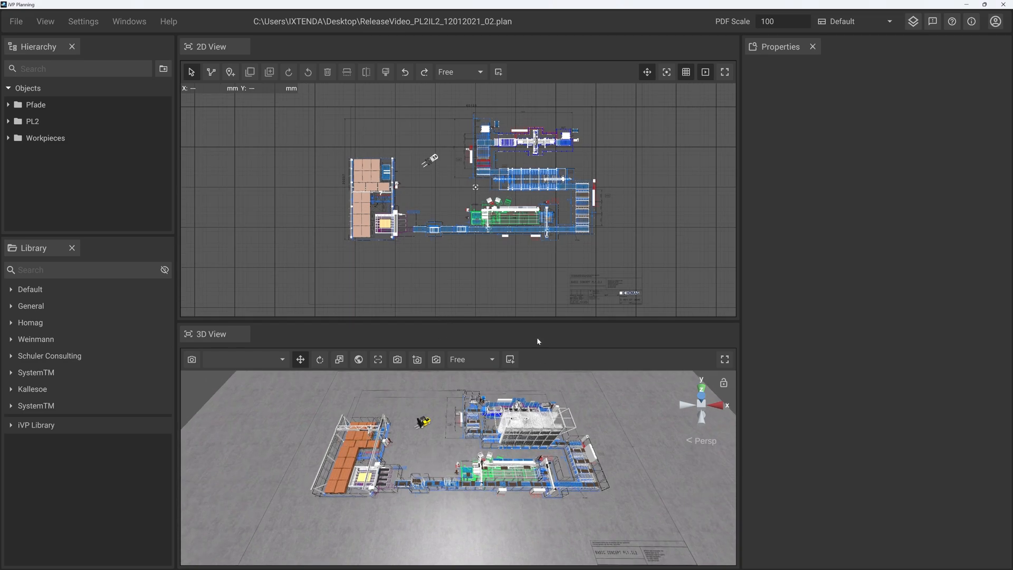
click(914, 22)
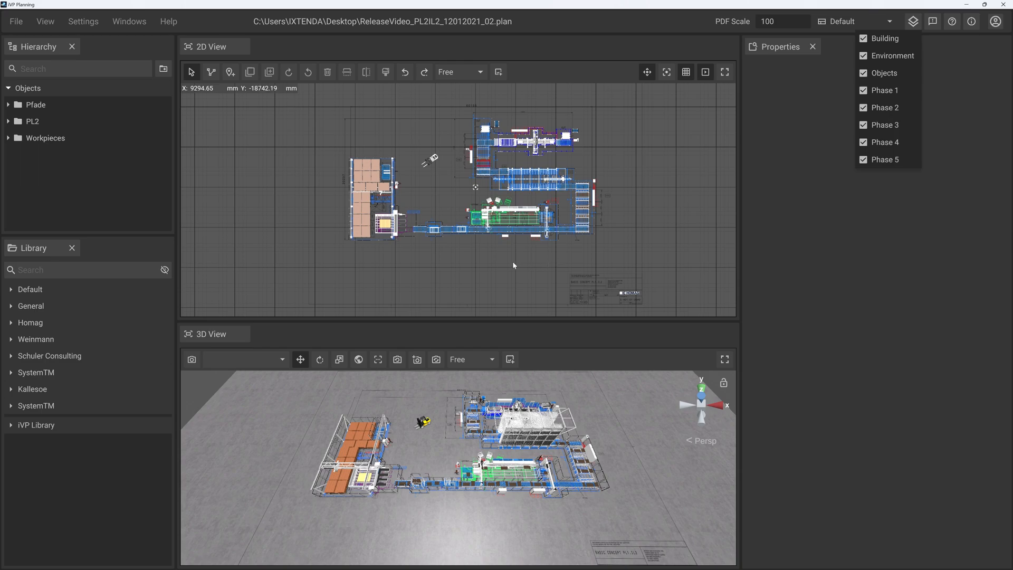
click(442, 269)
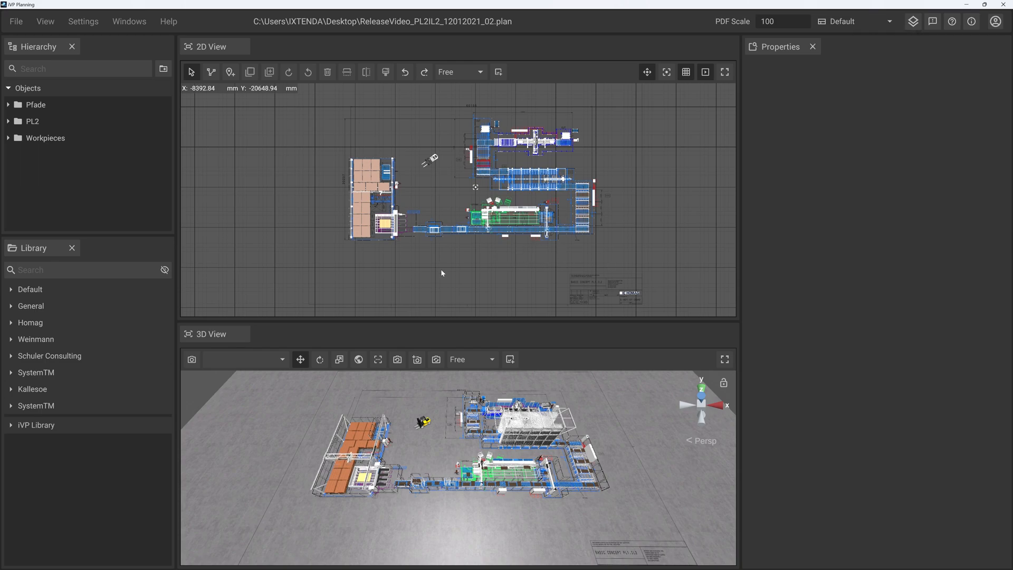
Select the SAWTEQ B-300 dynamisch saw in the 2D plan and examine its layer assignment options.
click(395, 223)
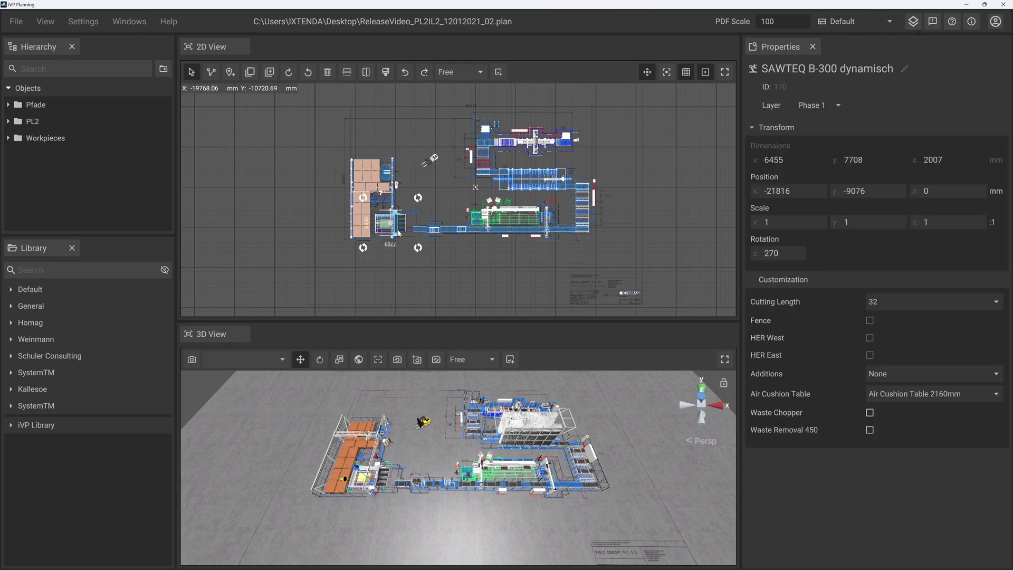
scroll(396, 224, up, 3)
middle_drag(495, 214, 438, 253)
scroll(452, 235, down, 2)
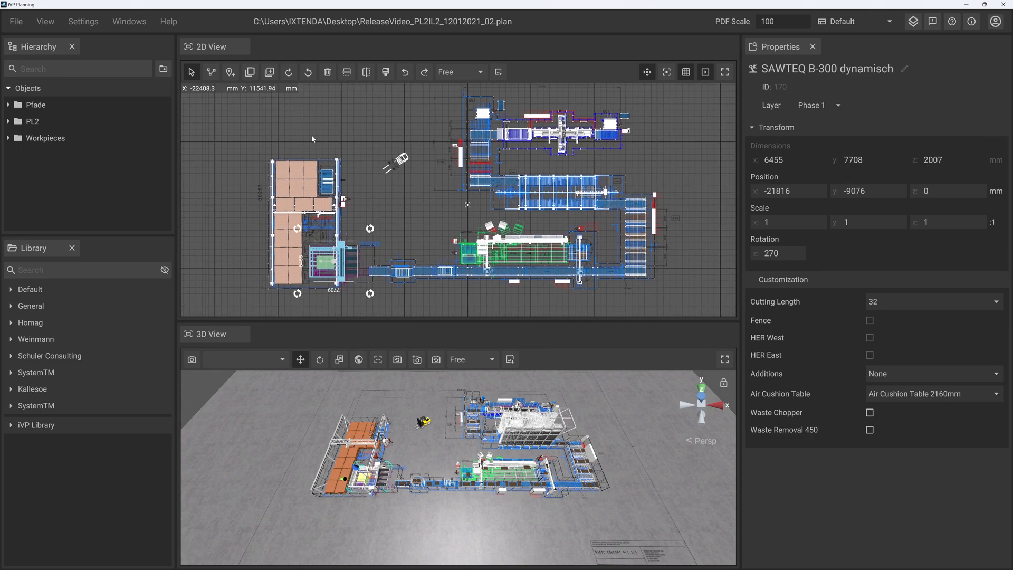
scroll(433, 240, down, 1)
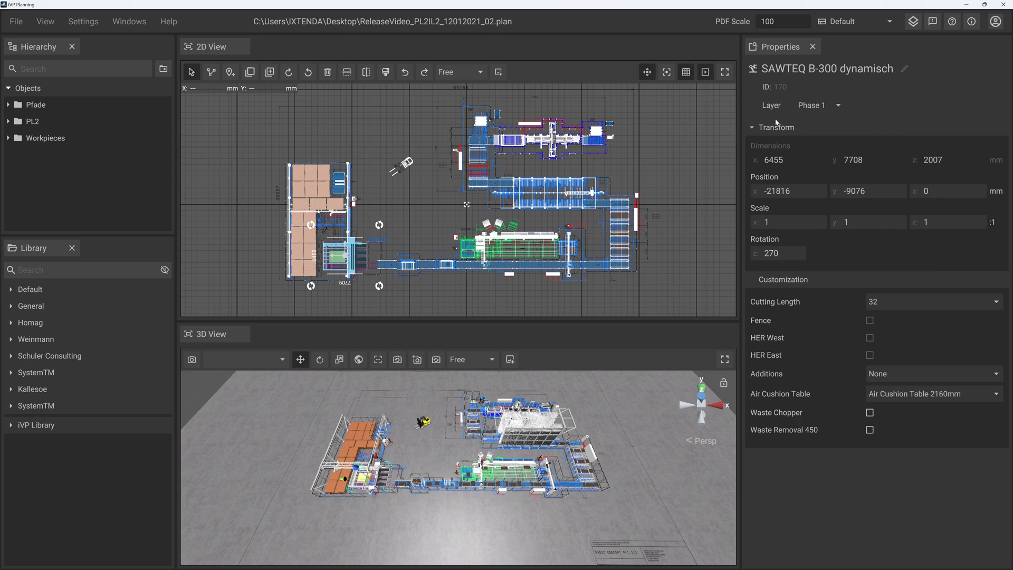
click(813, 103)
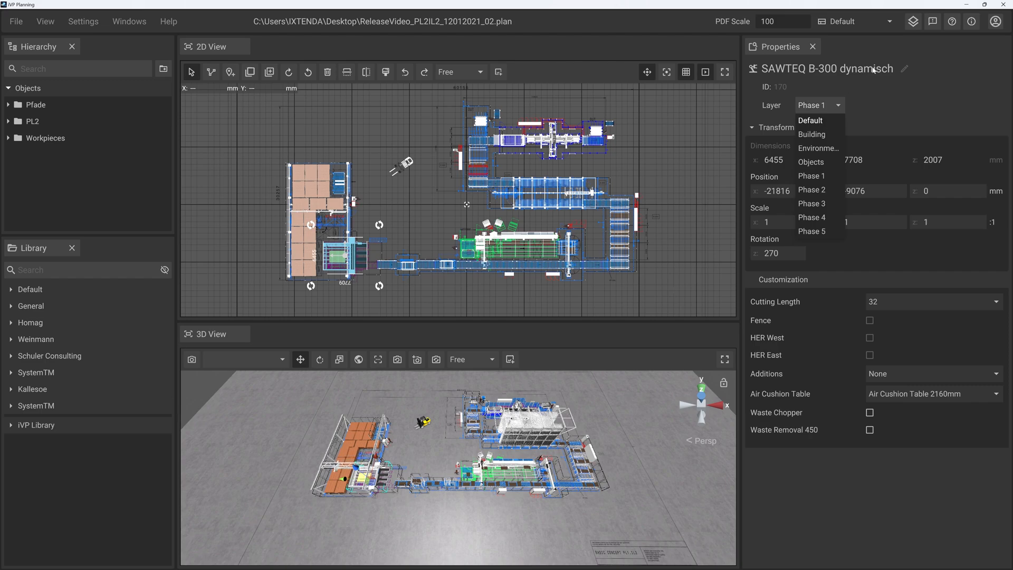
Hide the Phase 1, Phase 2, Phase 3, Phase 4 and Phase 5 layers.
click(912, 21)
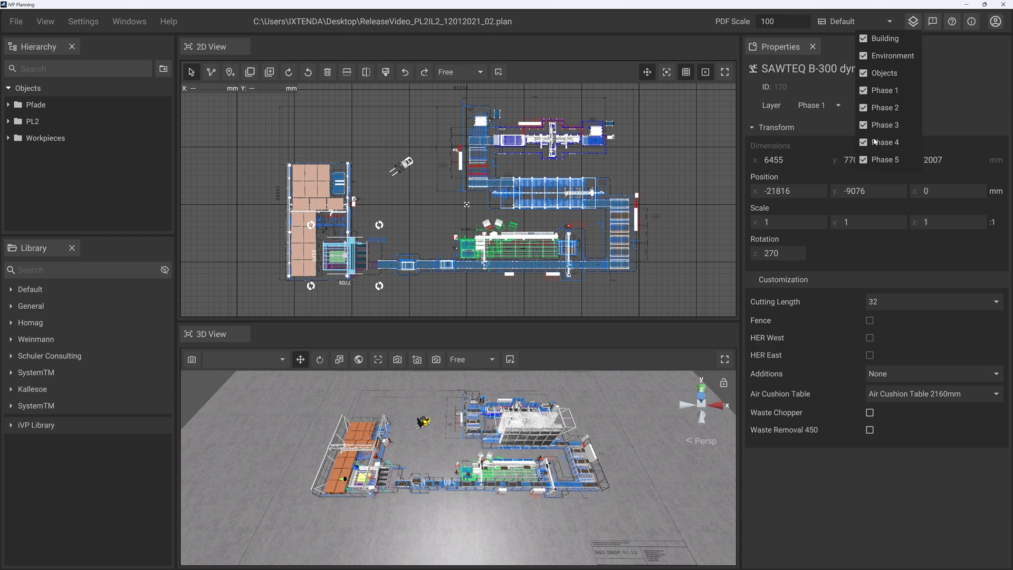
click(886, 93)
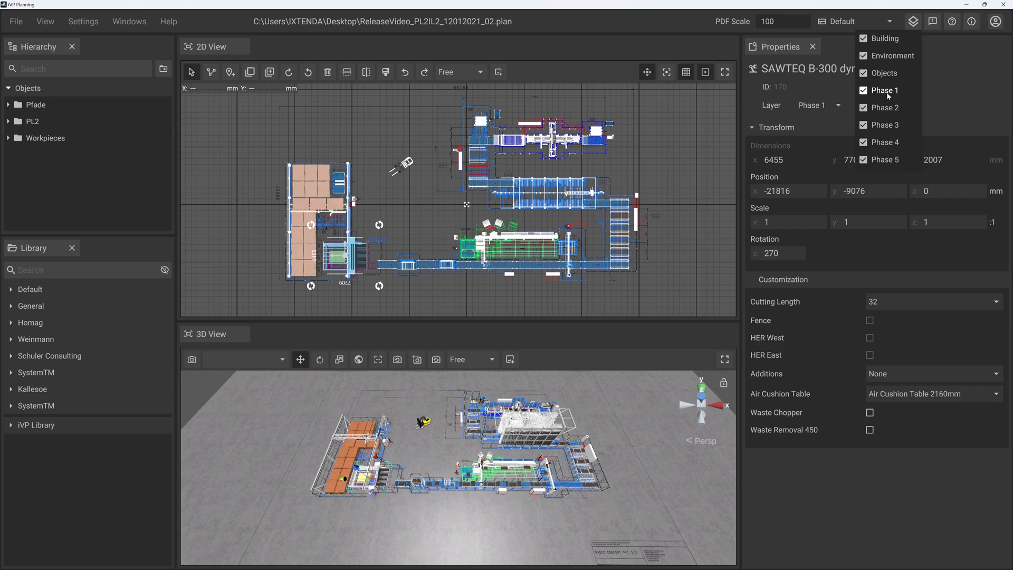
click(884, 108)
click(884, 108)
click(884, 108)
click(885, 126)
click(885, 126)
click(885, 127)
click(885, 127)
click(886, 127)
click(884, 143)
click(884, 143)
click(884, 143)
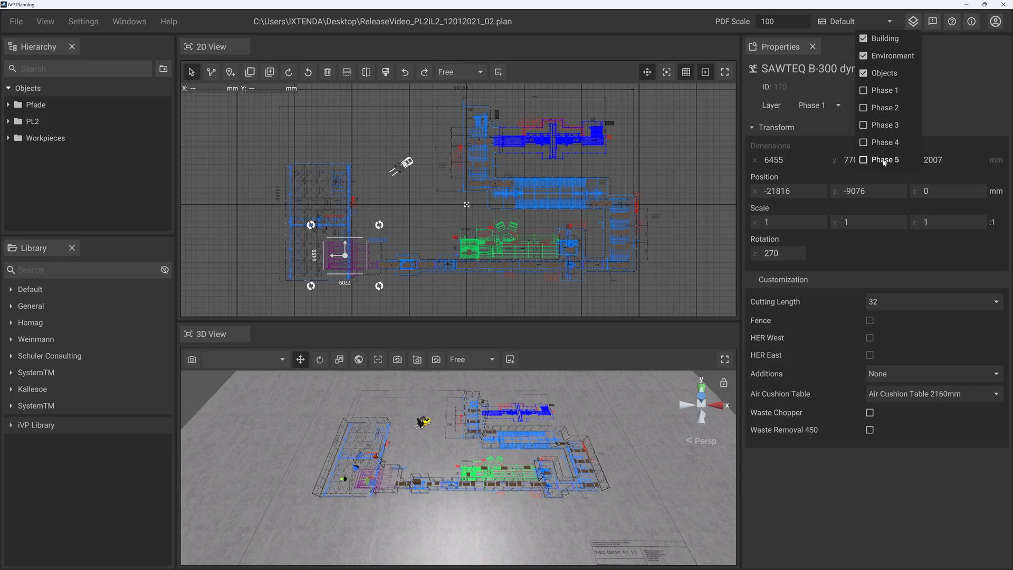
Hide the Objects layer as well, and toggle the Environment layer off and back on.
click(878, 75)
click(880, 74)
click(874, 75)
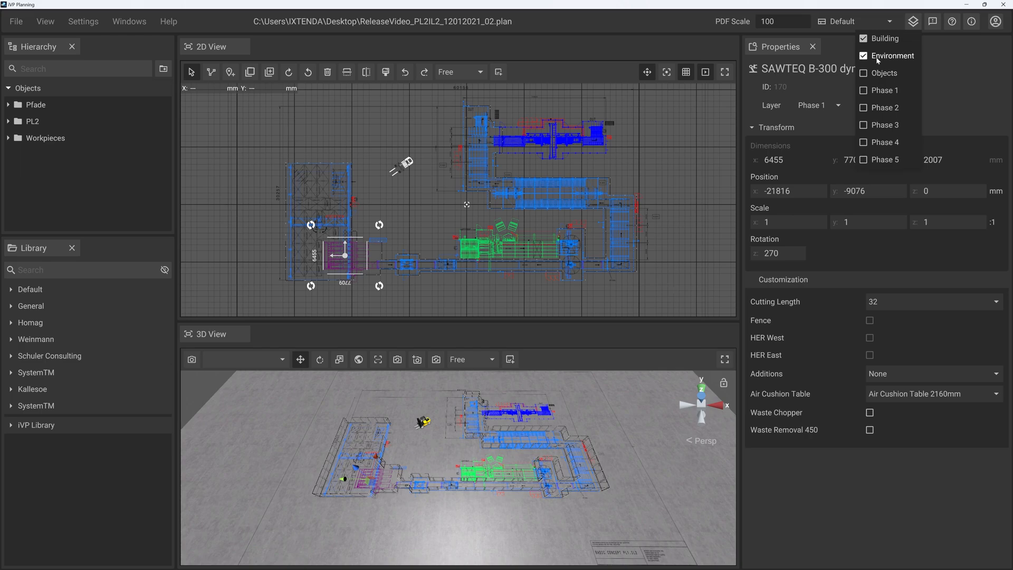
click(884, 58)
click(885, 59)
Check the forklift's layer assignment and hide the Environment layer.
click(427, 426)
click(423, 422)
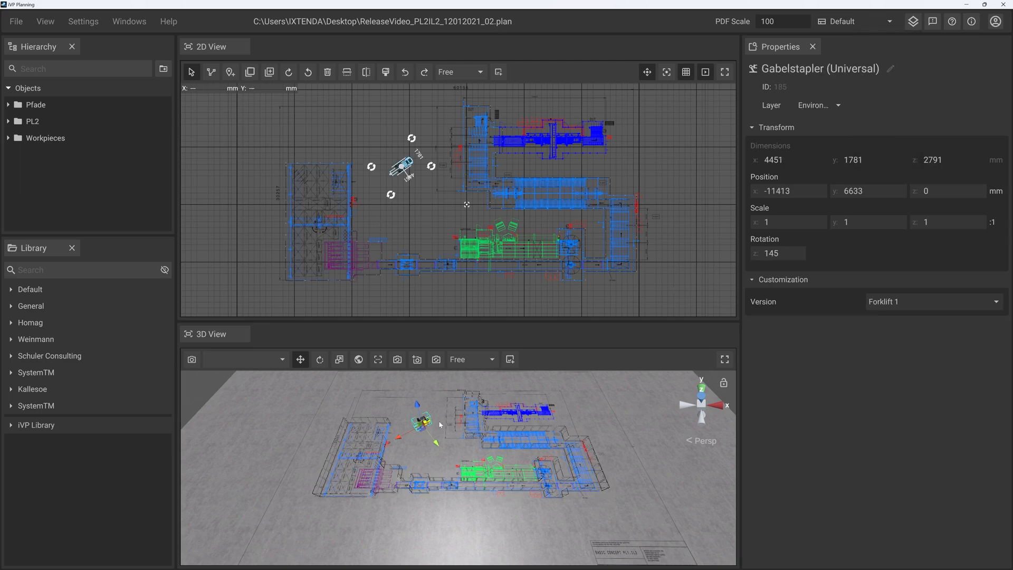
click(624, 469)
click(913, 21)
click(880, 57)
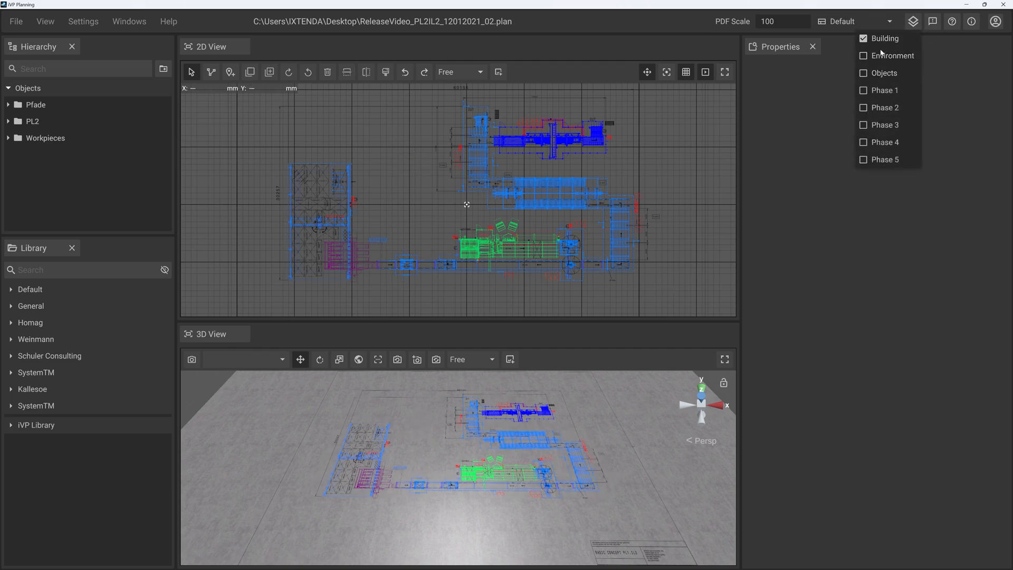
Show the Environment, Objects and Phase 1 through Phase 5 layers again.
click(880, 55)
click(880, 73)
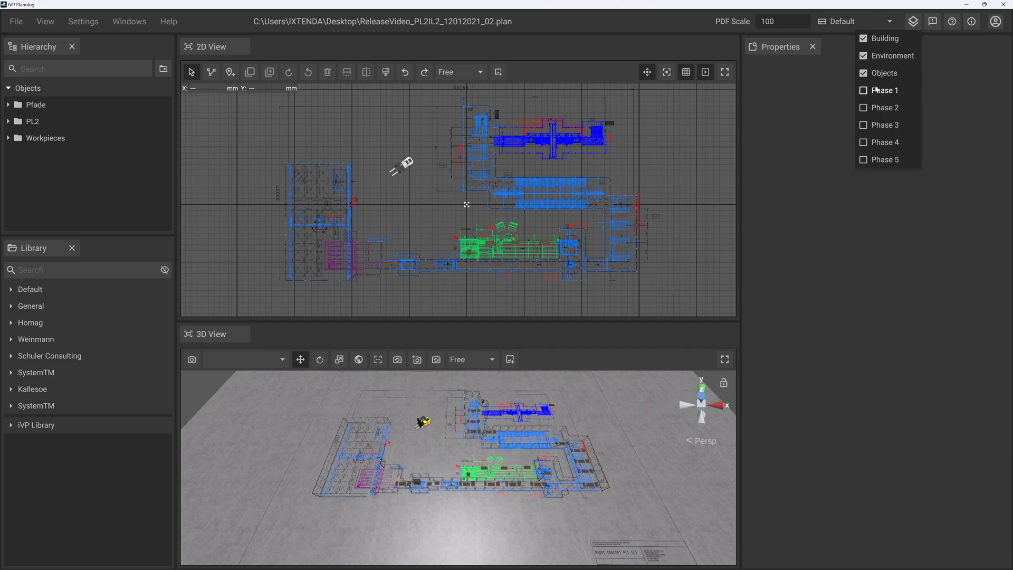
click(879, 90)
click(880, 108)
click(879, 125)
click(877, 143)
click(880, 159)
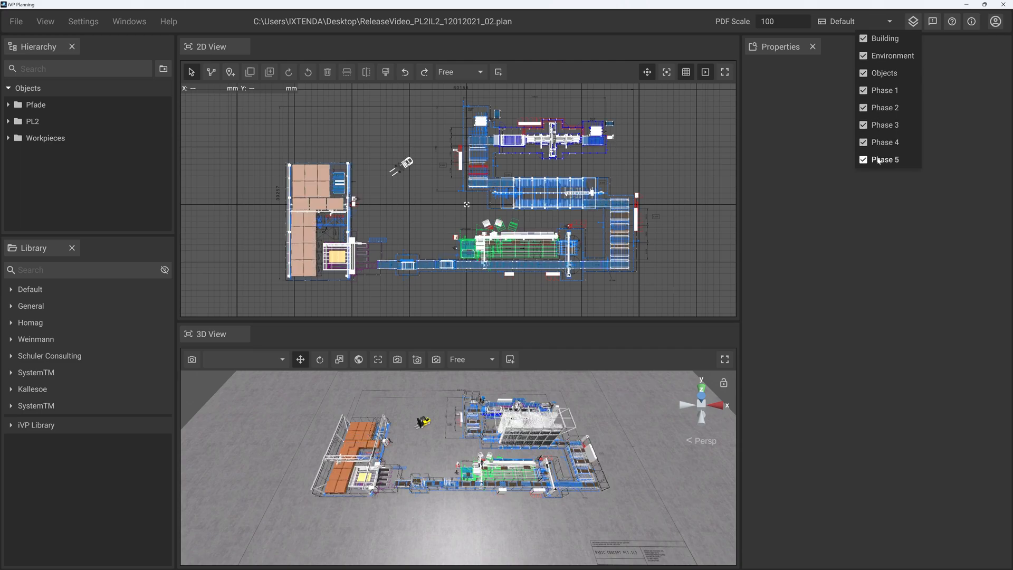
Hide the Objects and Phase 2 through Phase 5 layers, keeping Building, Environment and Phase 1 shown.
click(880, 159)
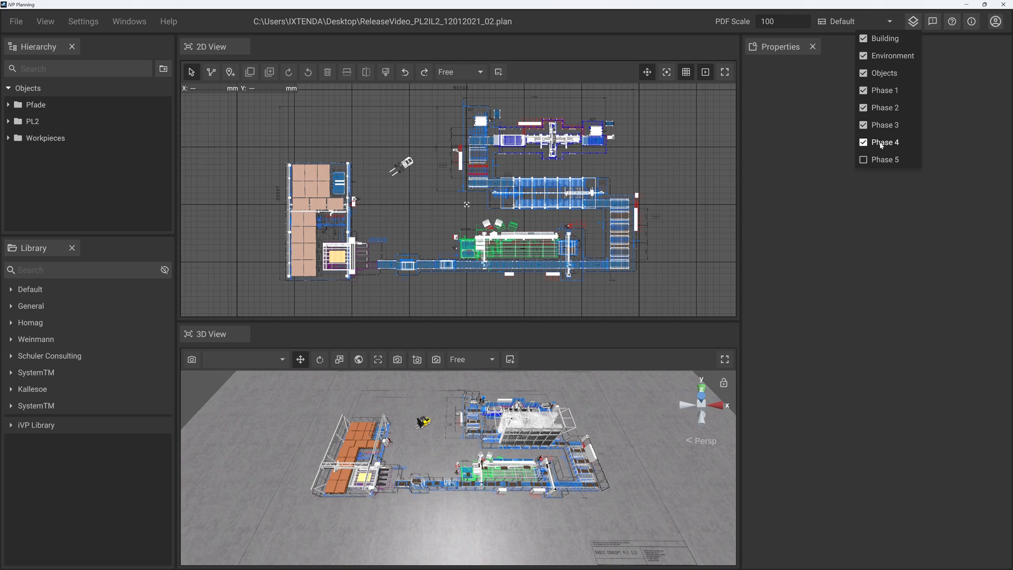
click(879, 142)
click(879, 125)
click(880, 107)
click(881, 89)
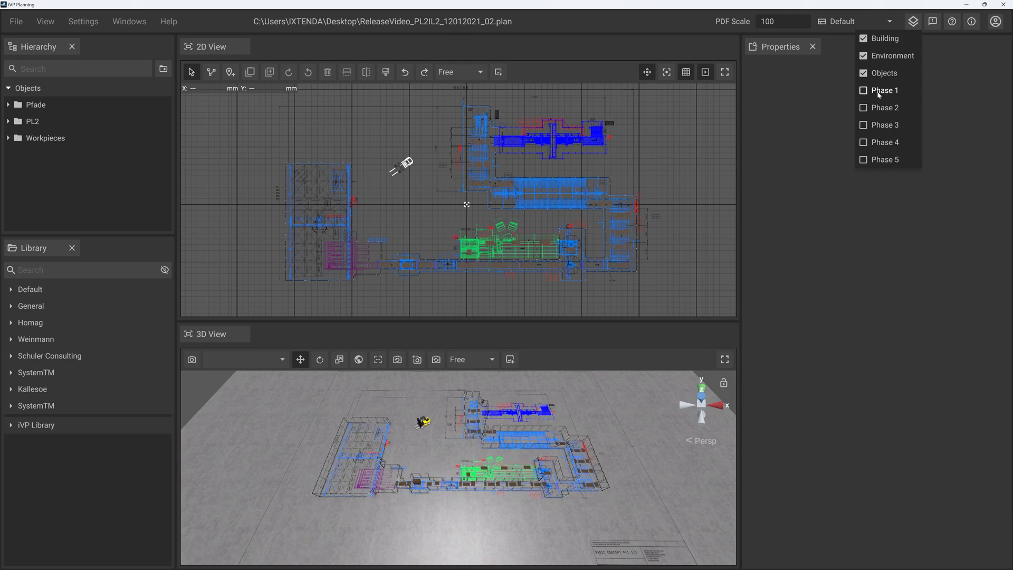
click(878, 93)
click(880, 73)
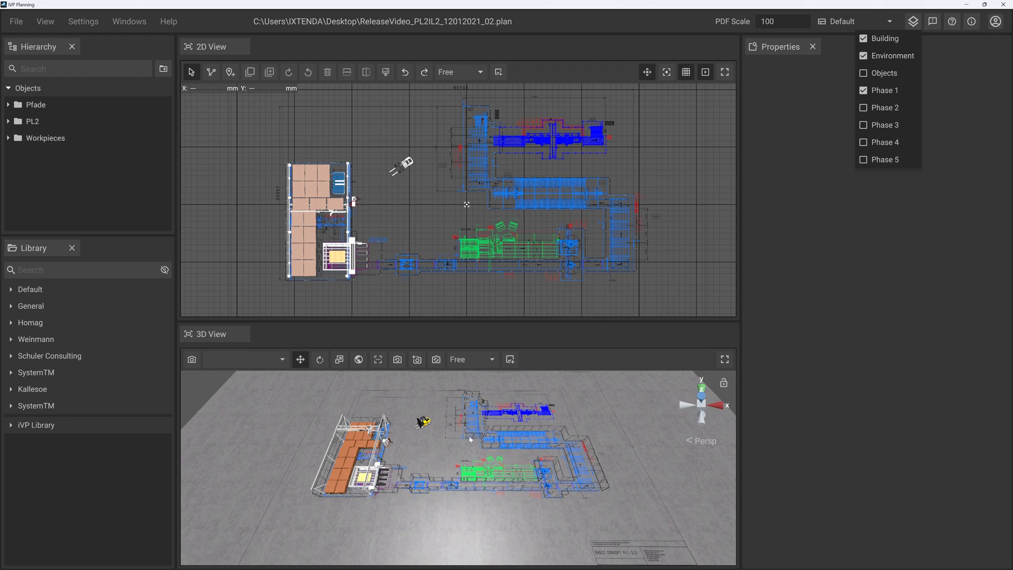
Duplicate the SAWTEQ B-300 dynamisch saw and move the copy behind the storage area to about Y 13010 mm.
double_click(377, 476)
scroll(545, 489, down, 5)
middle_drag(545, 489, 509, 447)
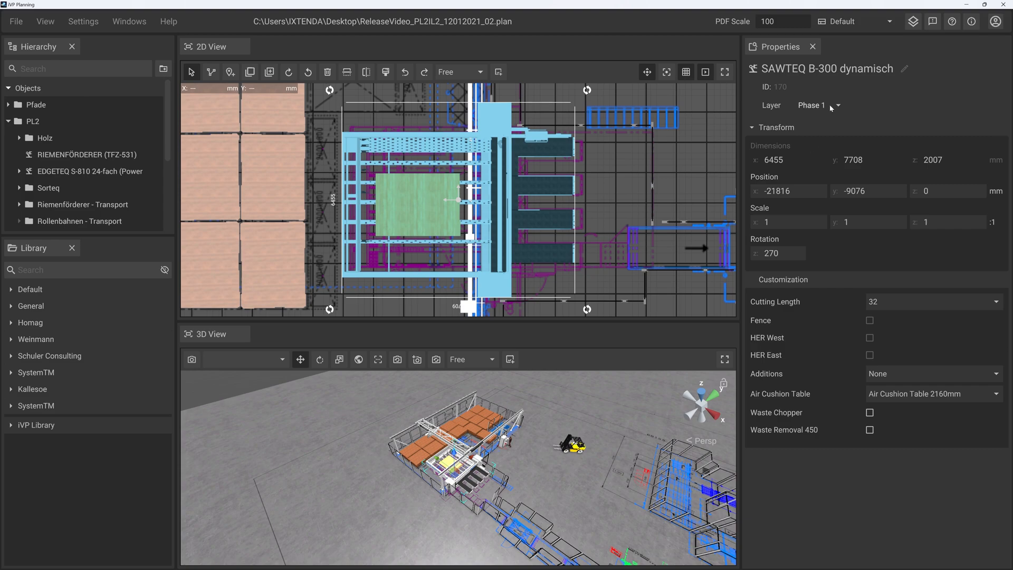
key(ctrl+d)
drag(468, 460, 570, 403)
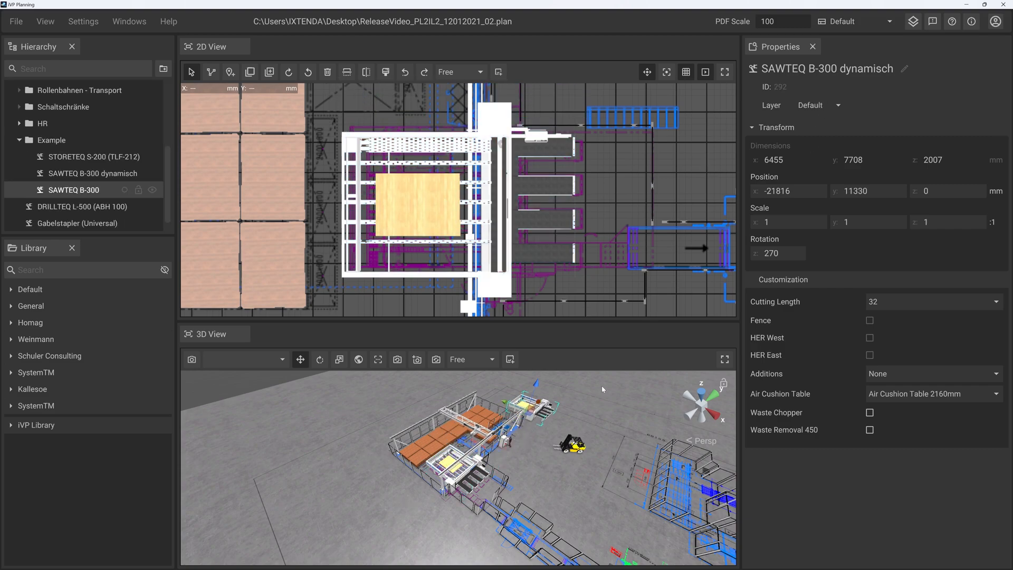
Assign the duplicated saw to the Phase 3 layer.
click(818, 105)
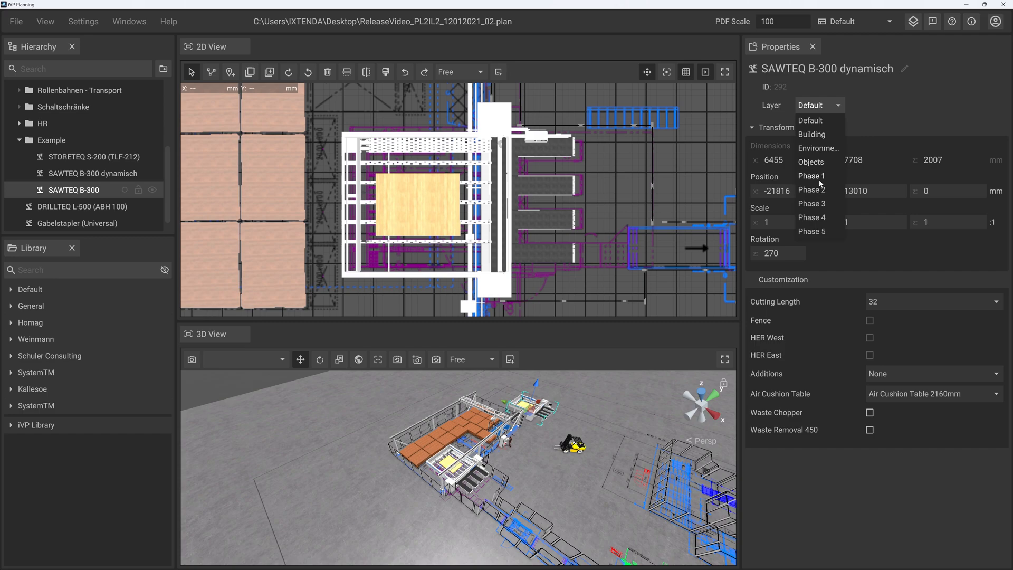
click(813, 206)
middle_drag(390, 443, 452, 411)
middle_drag(433, 452, 426, 413)
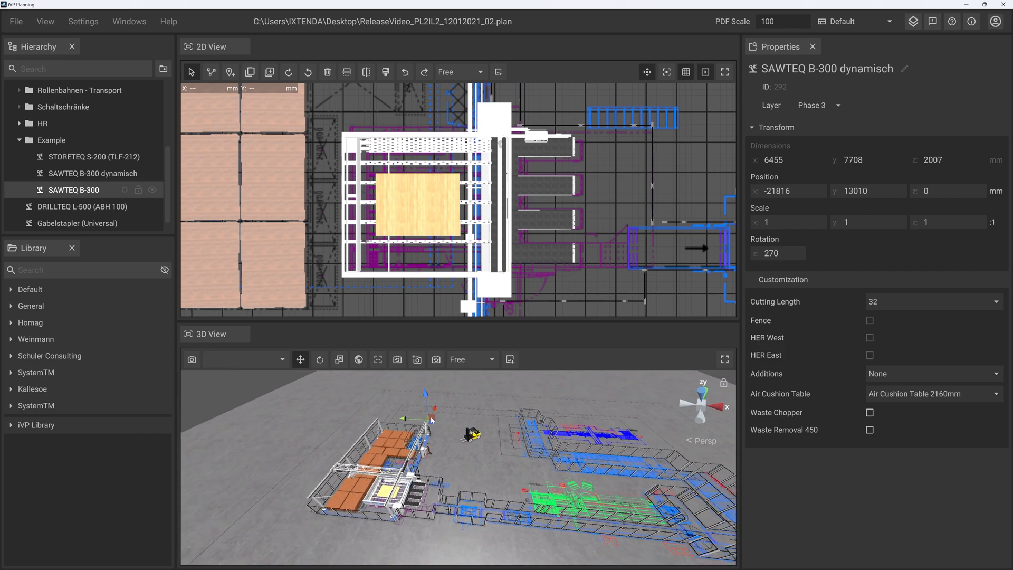
Hide the Environment layer and enlarge the 3D view around the storage and saw area.
middle_drag(672, 469, 632, 482)
click(913, 21)
click(863, 56)
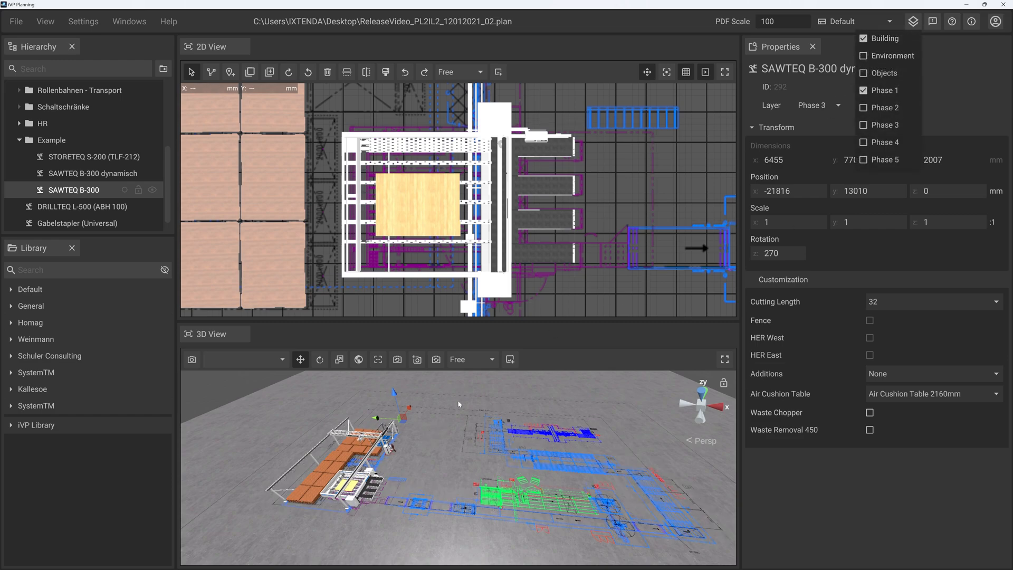
right_drag(443, 452, 401, 462)
right_drag(527, 460, 458, 447)
scroll(458, 447, up, 2)
drag(462, 321, 473, 231)
scroll(530, 404, down, 1)
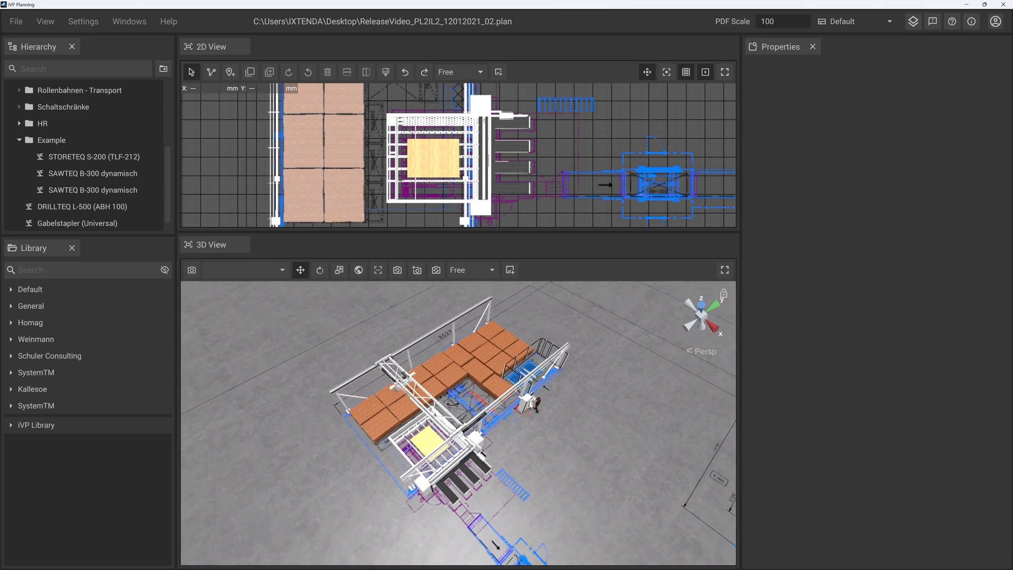
scroll(586, 139, down, 5)
scroll(516, 406, down, 2)
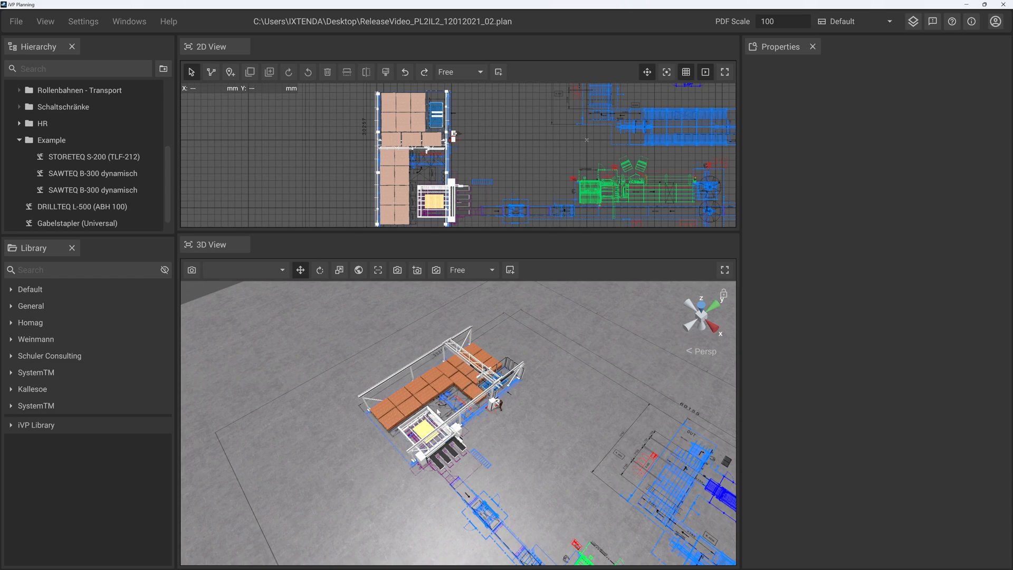
Try the Phase 4 layer for the Ladungsträger (Universal) board stacks next to the saw, and return them to Phase 1.
click(407, 413)
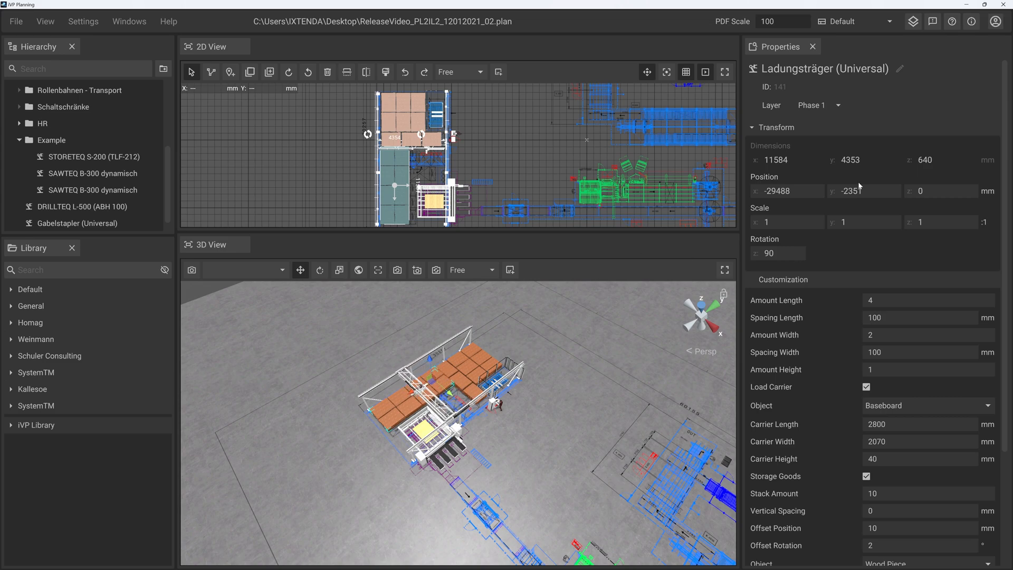
click(834, 107)
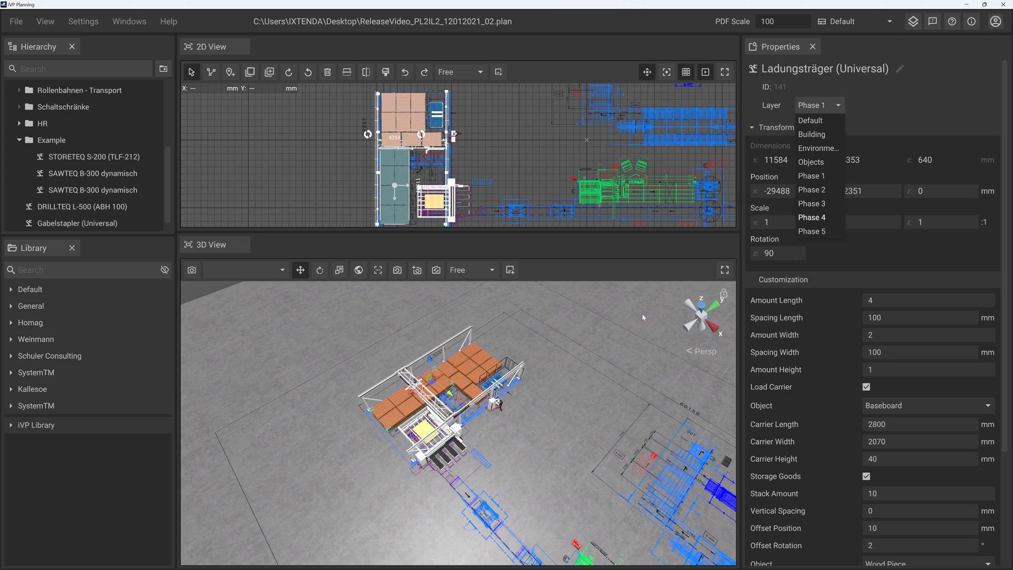
click(812, 217)
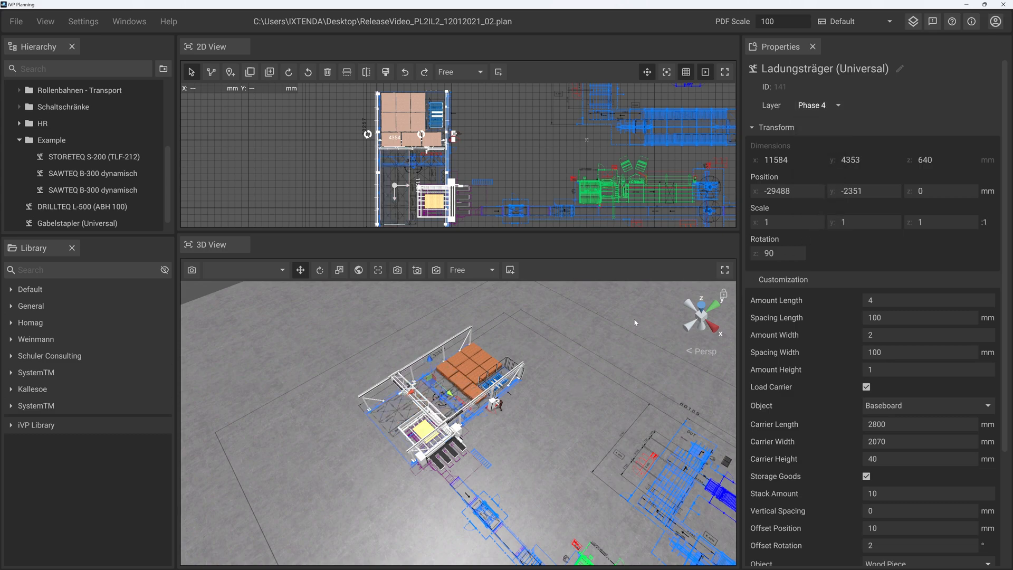
click(828, 105)
click(812, 176)
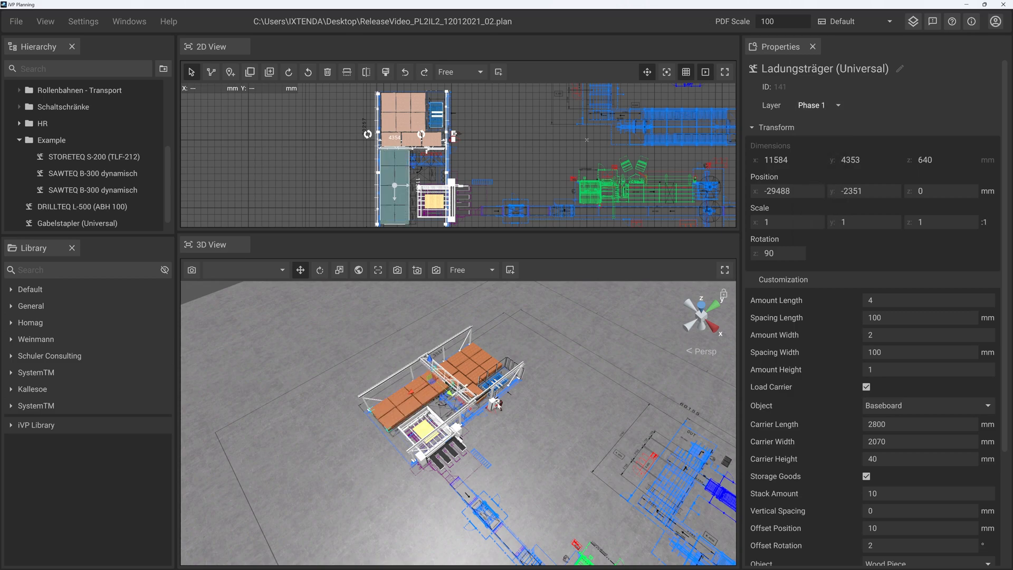
Review which layers are shown and view the whole production line in 3D.
click(912, 23)
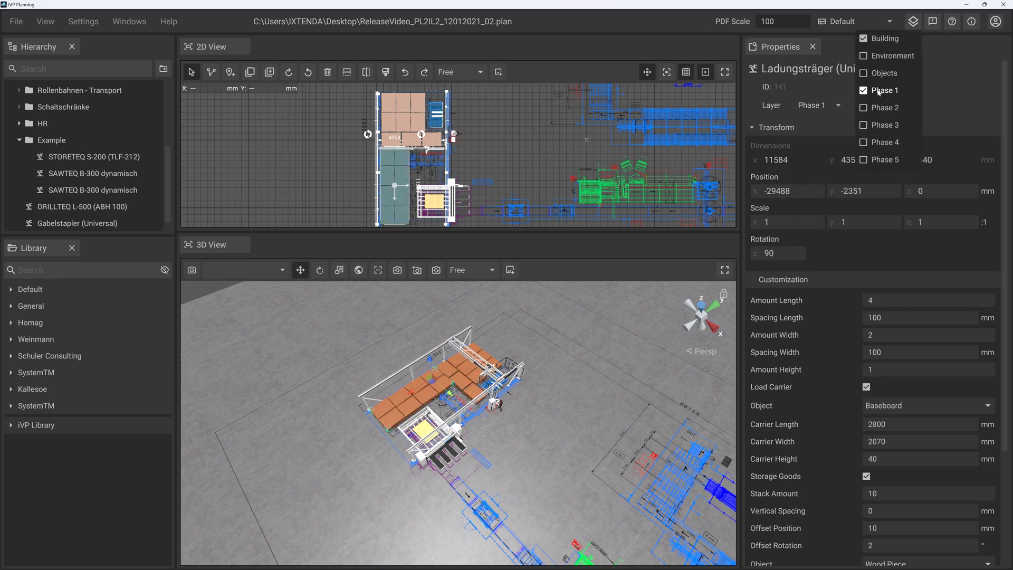
right_drag(530, 411, 524, 400)
scroll(529, 413, down, 2)
scroll(523, 399, down, 1)
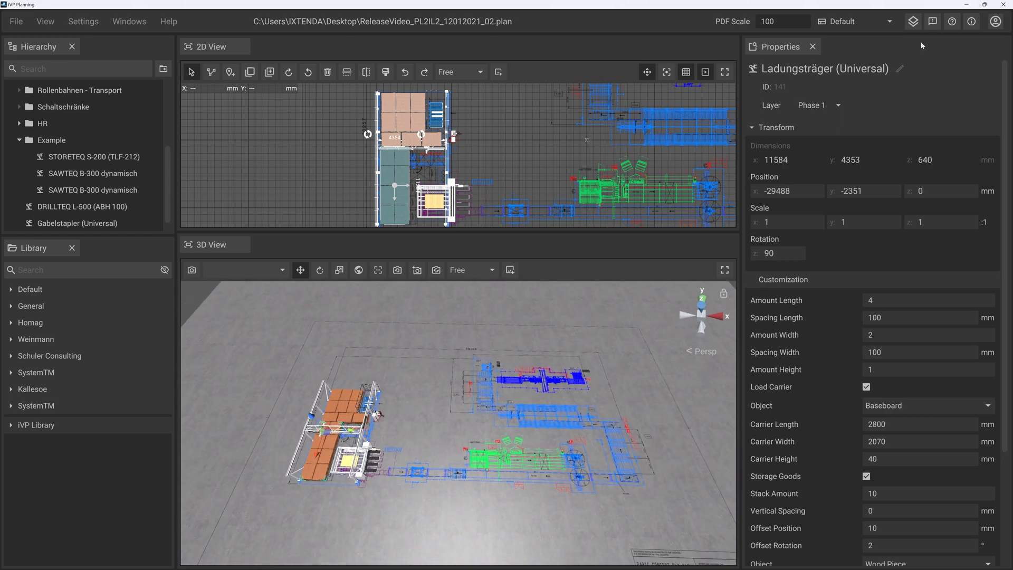
Show the Phase 2, Phase 3, Phase 4 and Phase 5 layers.
click(913, 22)
click(877, 107)
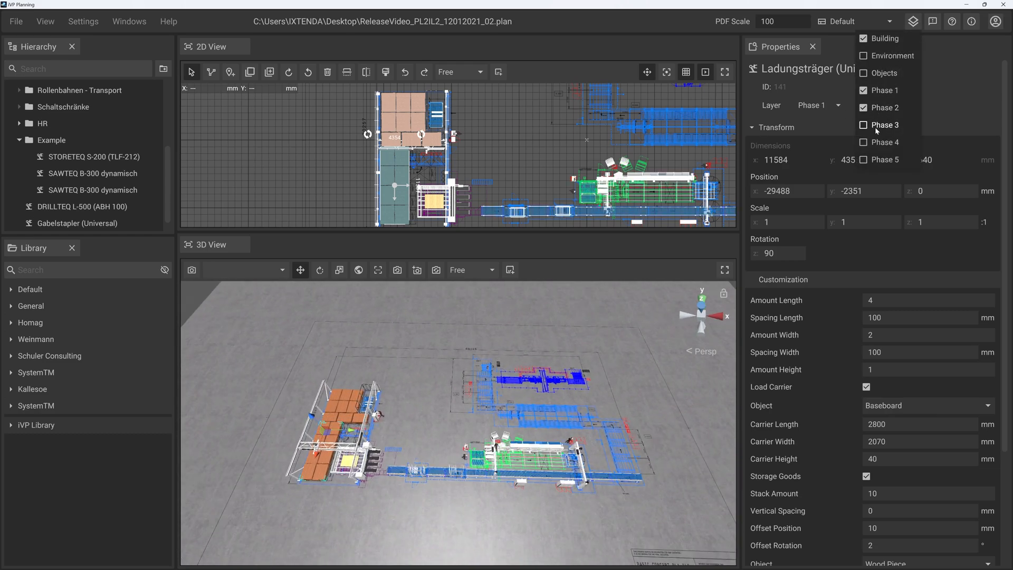
click(876, 125)
click(877, 142)
click(878, 160)
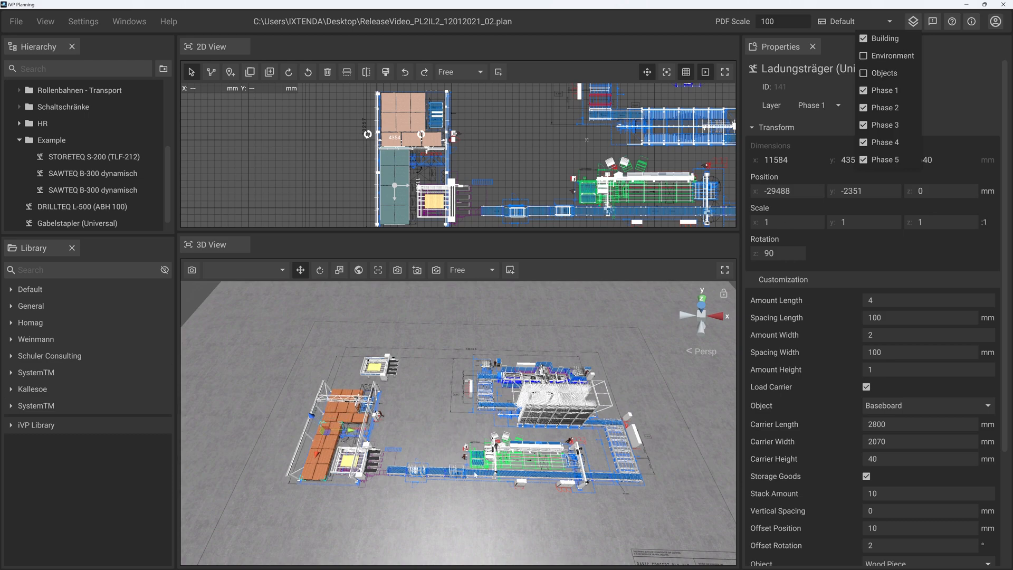
click(539, 488)
Delete the duplicated SAWTEQ B-300 saw standing apart behind the board storage.
middle_drag(539, 489, 515, 478)
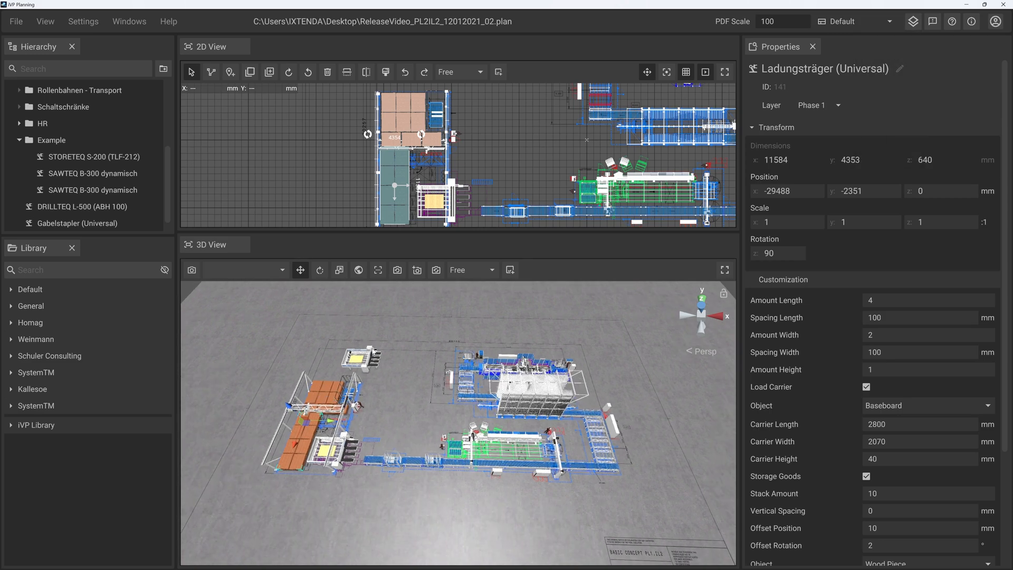
click(370, 363)
key(Delete)
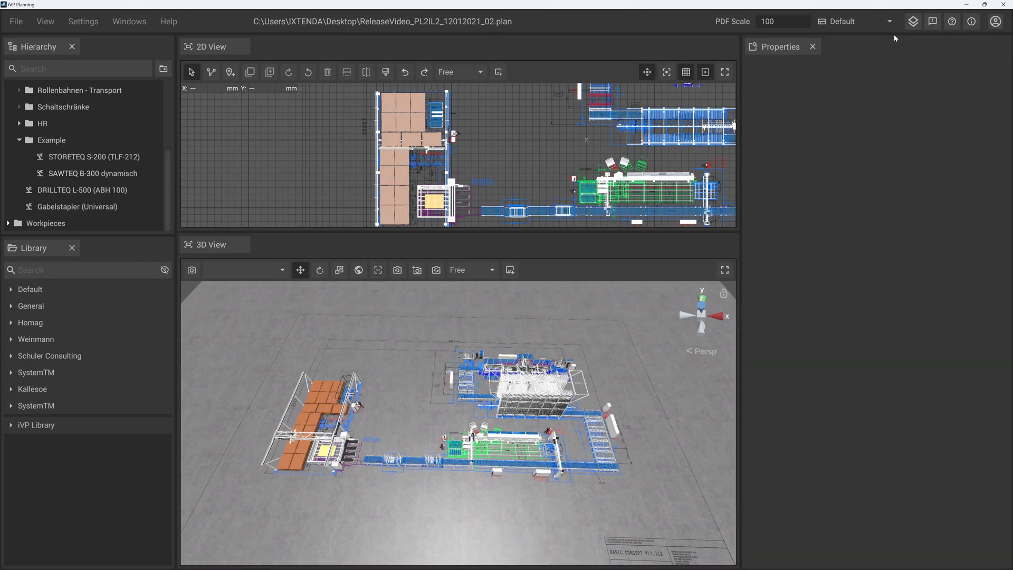
Show the Environment and Objects layers as well.
click(916, 25)
click(883, 57)
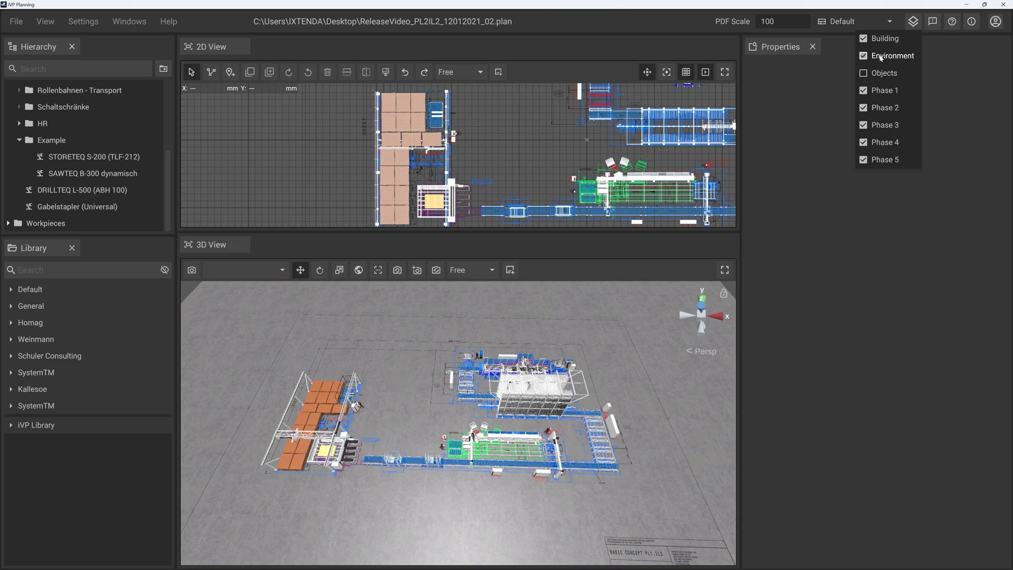
click(879, 74)
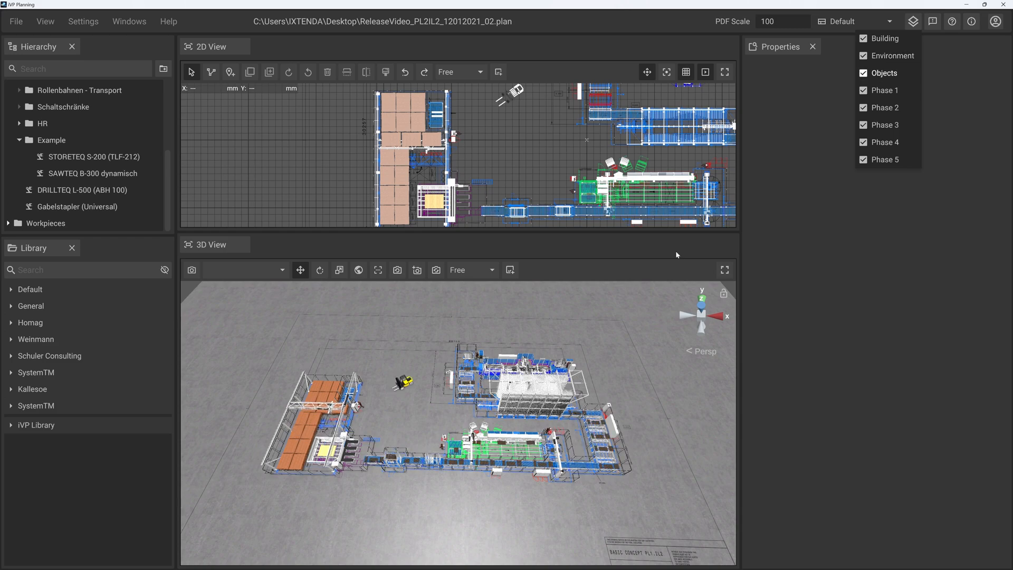
click(518, 502)
Examine the complete production line in 3D from close up and from an angled overview.
scroll(518, 503, up, 4)
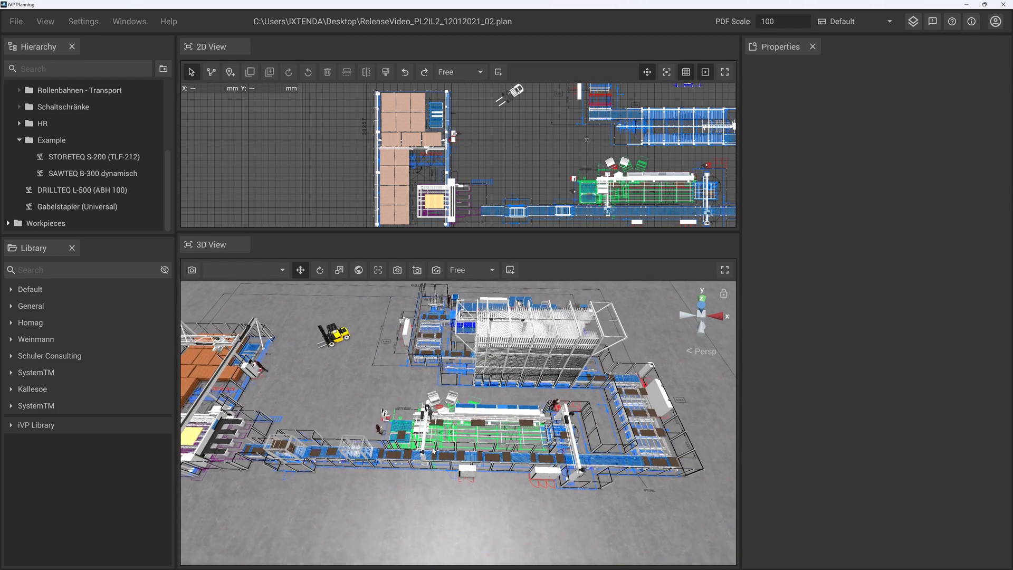
middle_drag(538, 451, 478, 418)
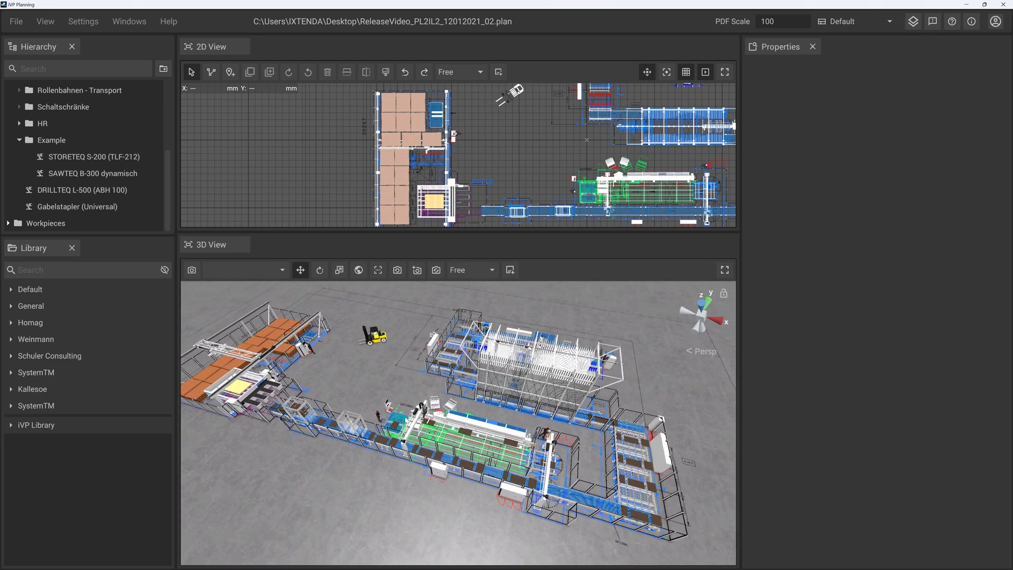
scroll(446, 401, down, 2)
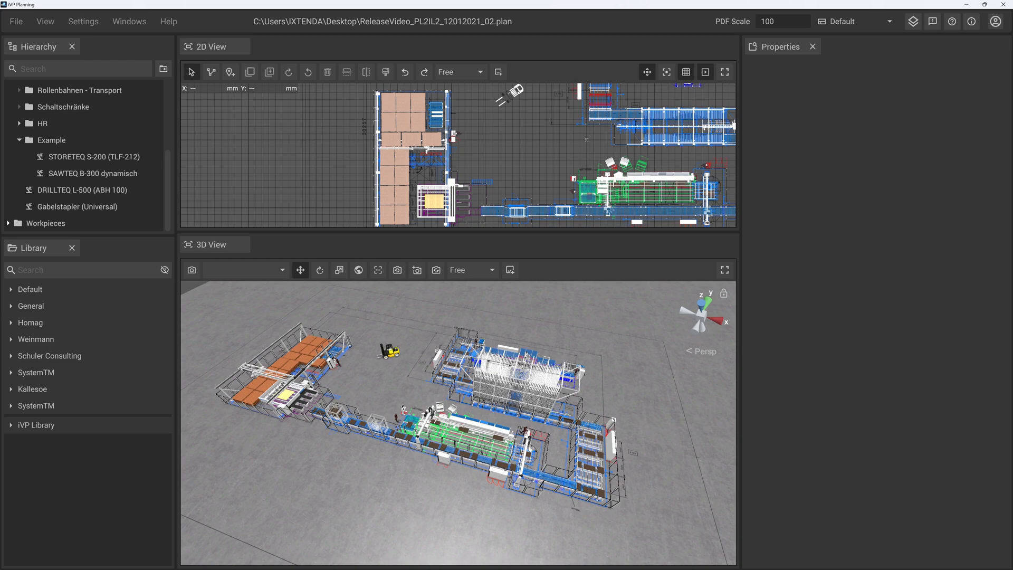
scroll(547, 454, down, 2)
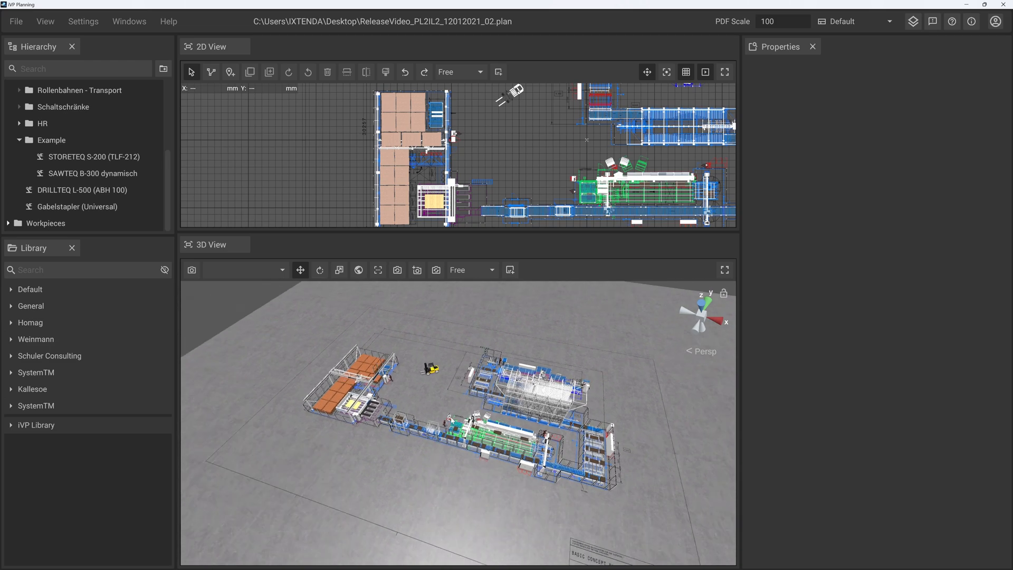
click(372, 371)
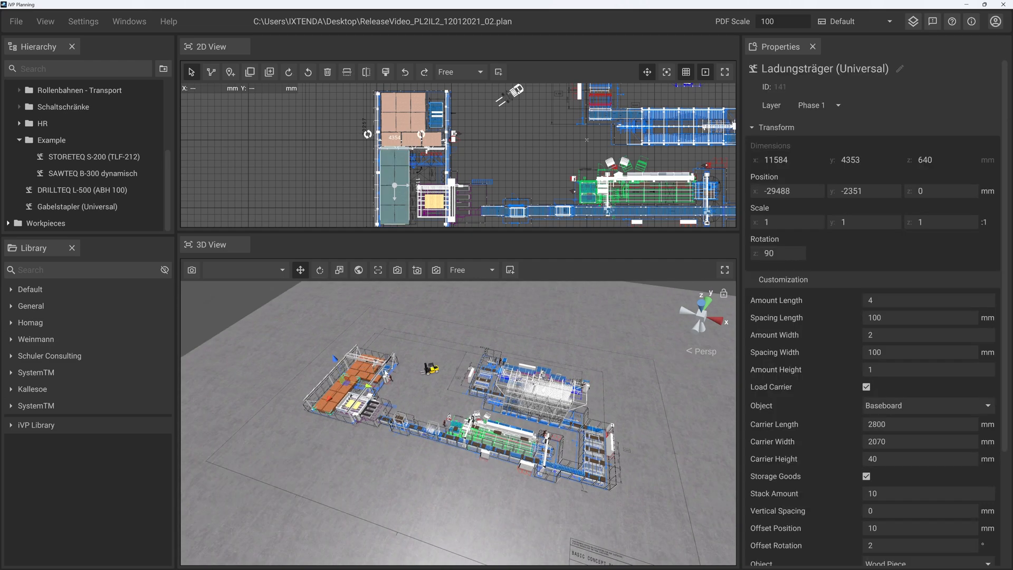
click(589, 357)
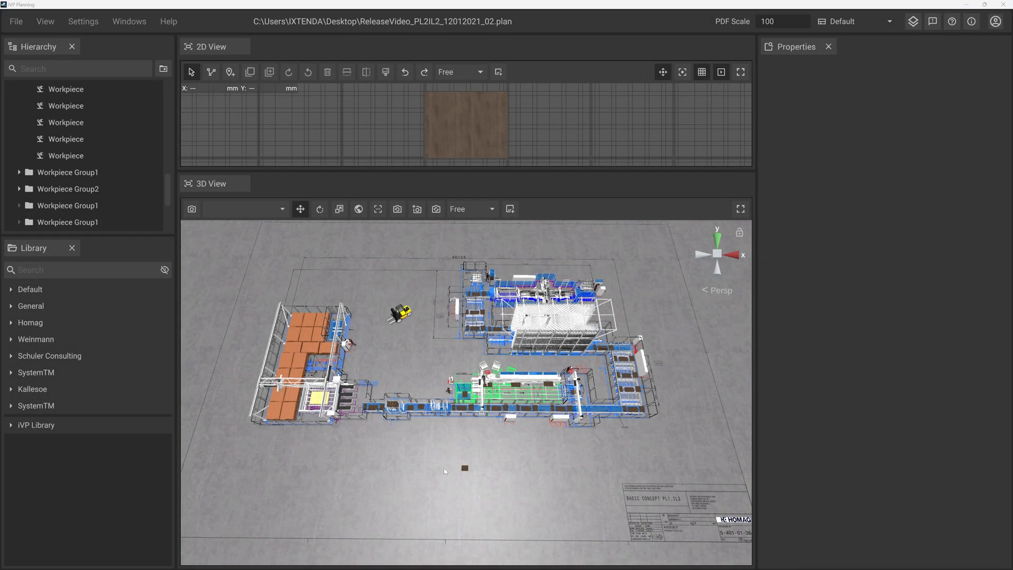
Duplicate the oak workpiece lying in front of the line and offset the copy's X position by +2000 mm.
click(465, 470)
key(f)
scroll(646, 400, down, 6)
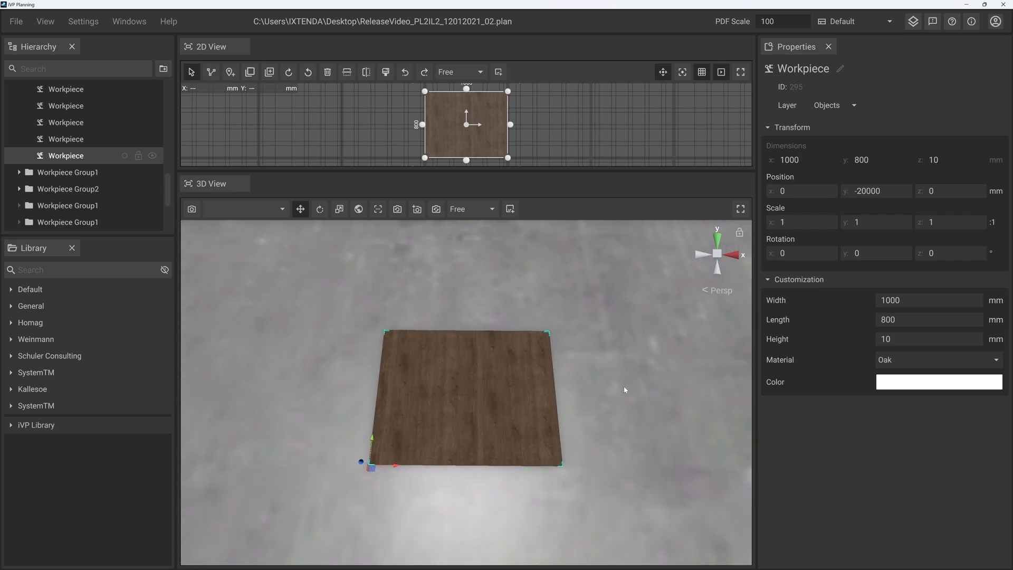
scroll(607, 356, down, 2)
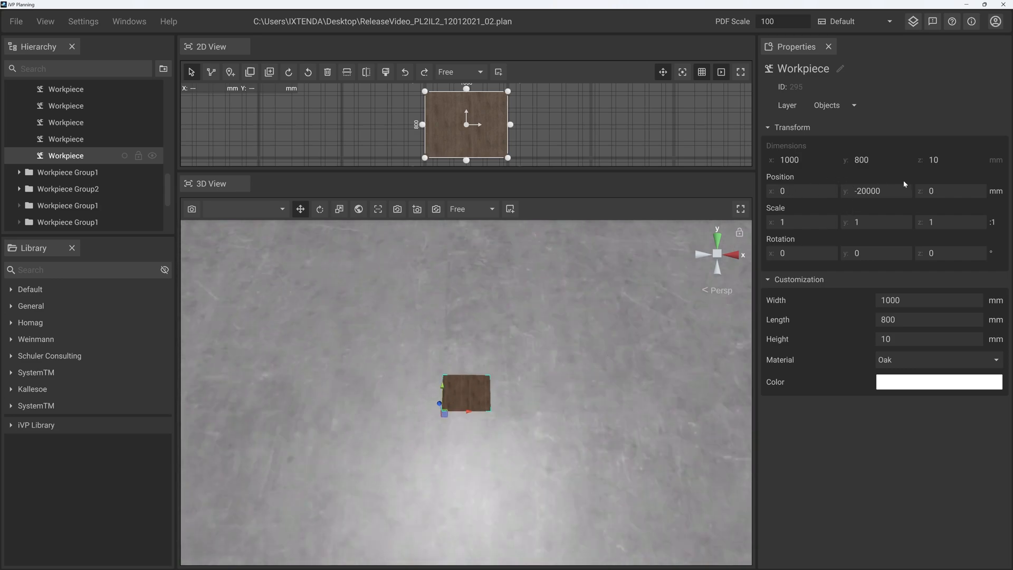
scroll(544, 377, down, 3)
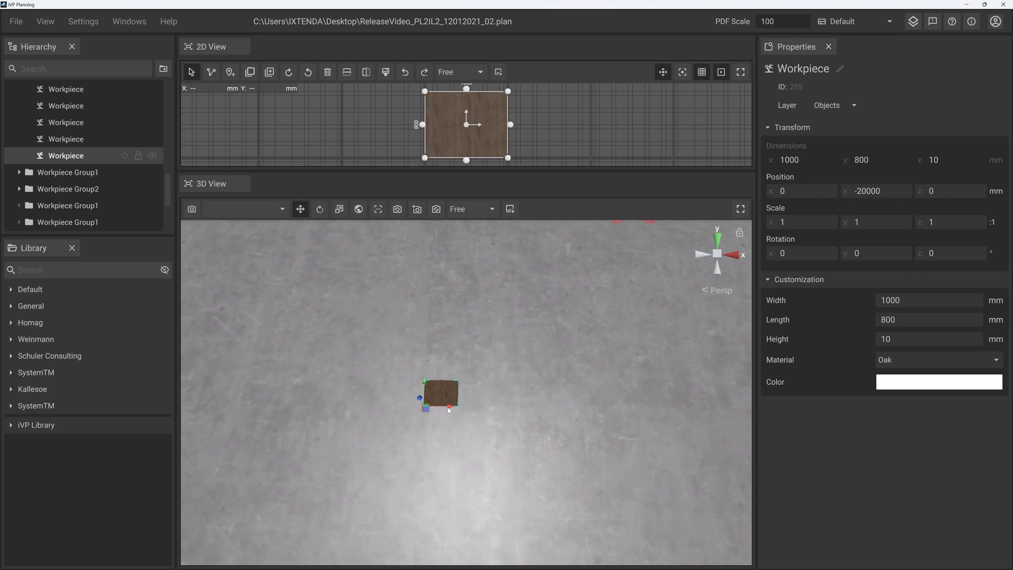
drag(452, 407, 548, 408)
text(0)
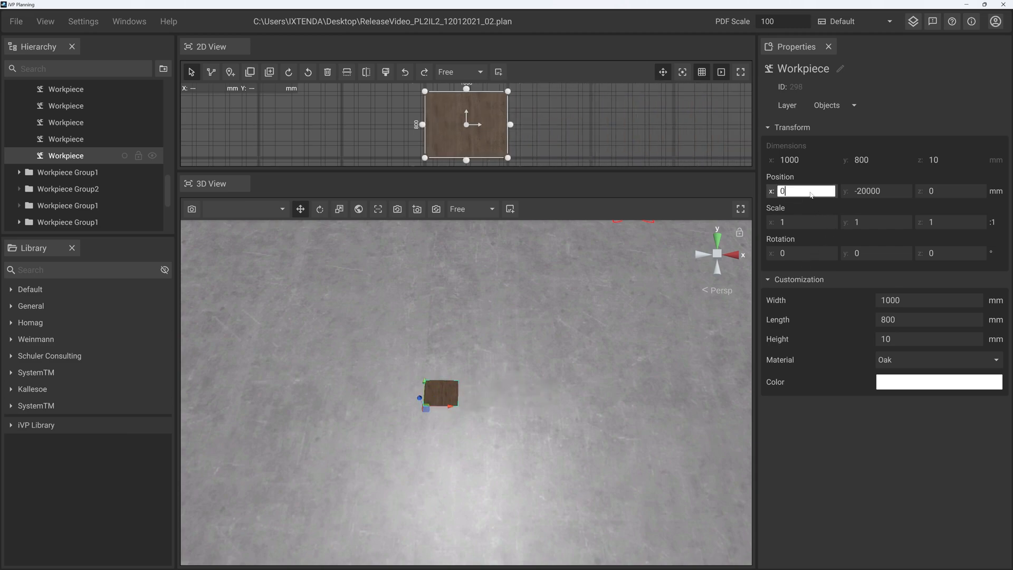
text(+2000)
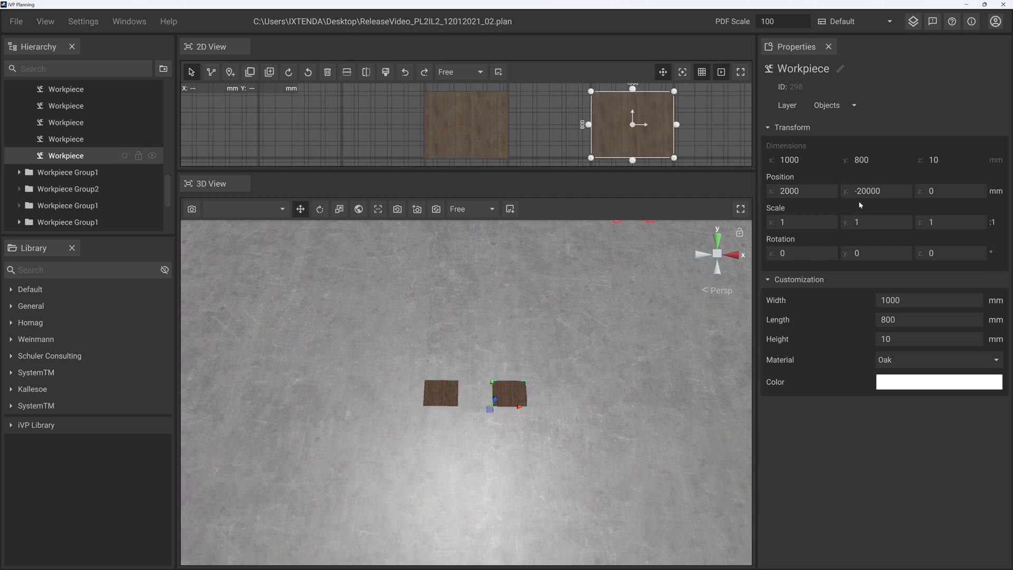
Duplicate the second workpiece and add 2000 to the copy's X position, placing it at 4000 mm.
middle_drag(551, 391, 518, 390)
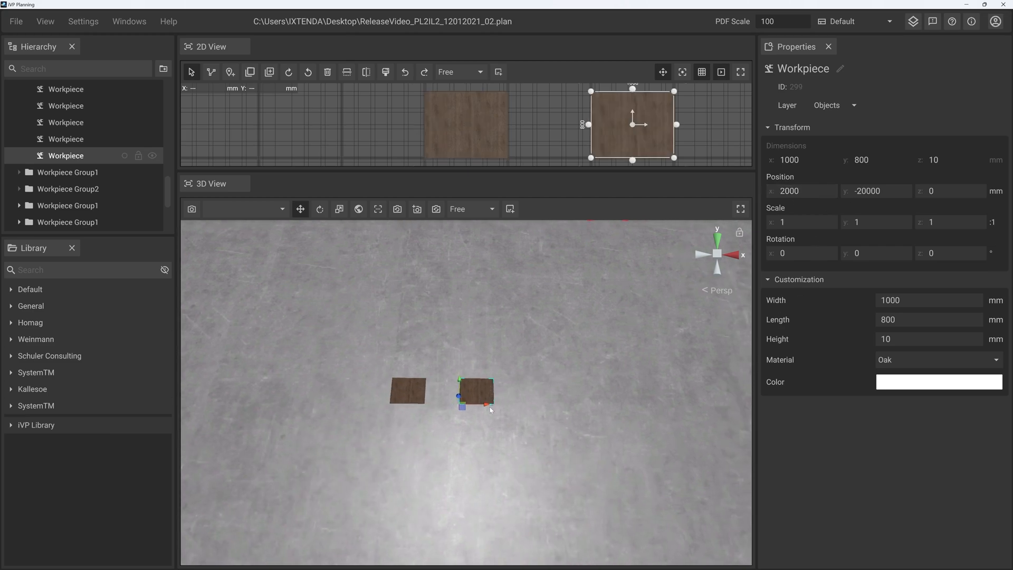
click(832, 196)
text(+2000)
key(Return)
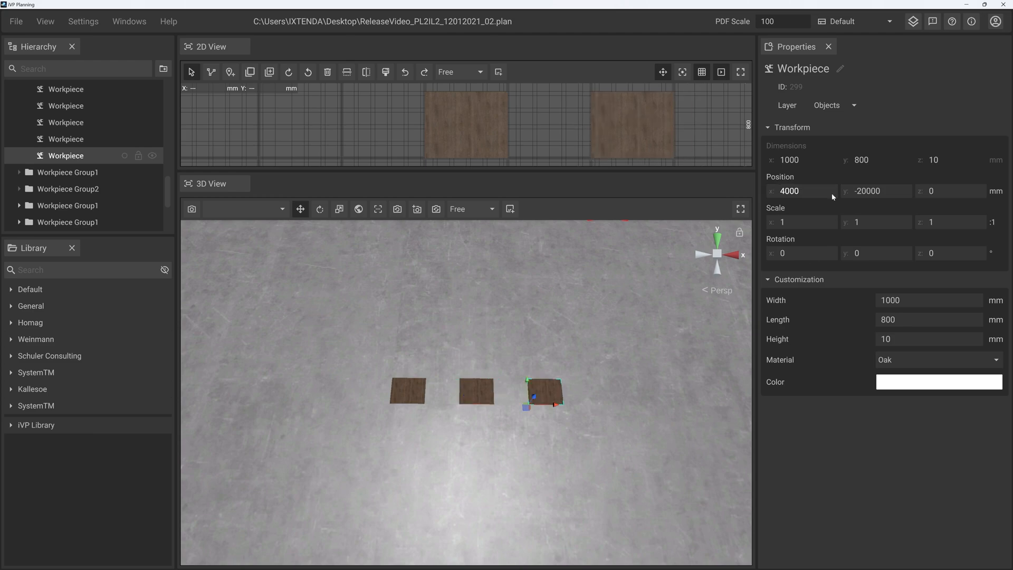
Duplicate the row of three workpieces and offset the copies in Y with the formula -20000-2000.
middle_drag(535, 391, 506, 402)
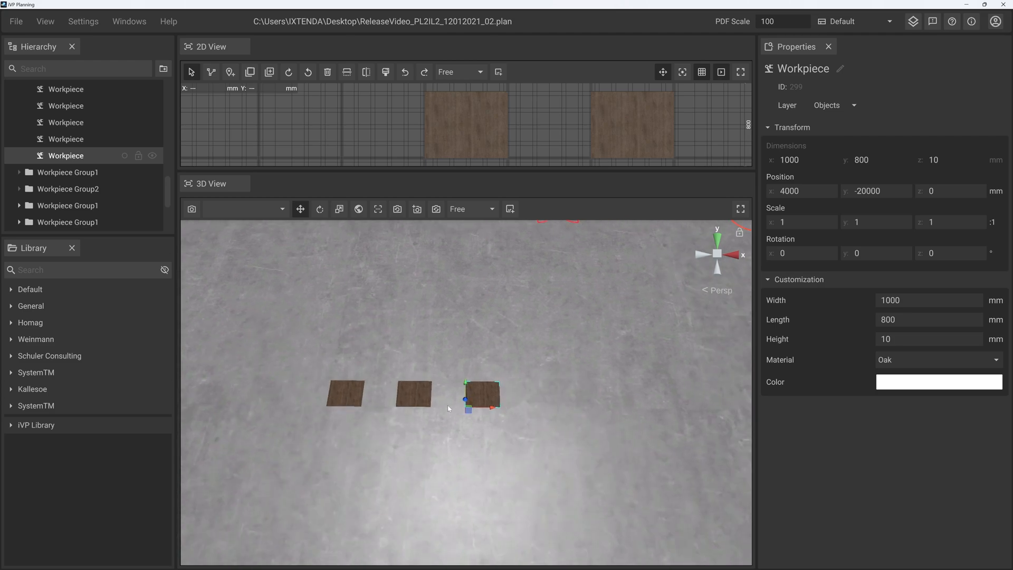
ctrl+click(422, 400)
ctrl+click(354, 402)
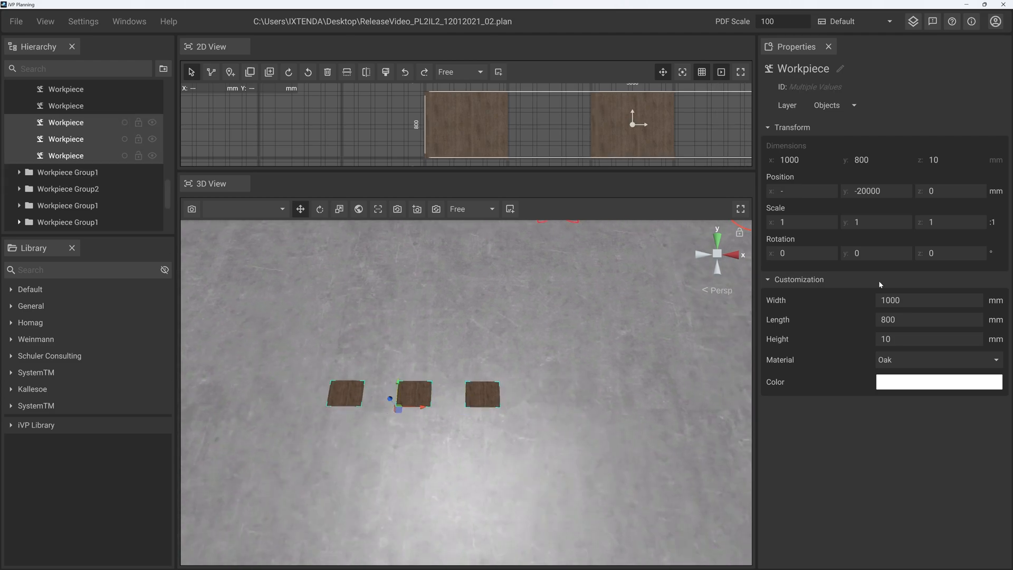
click(956, 192)
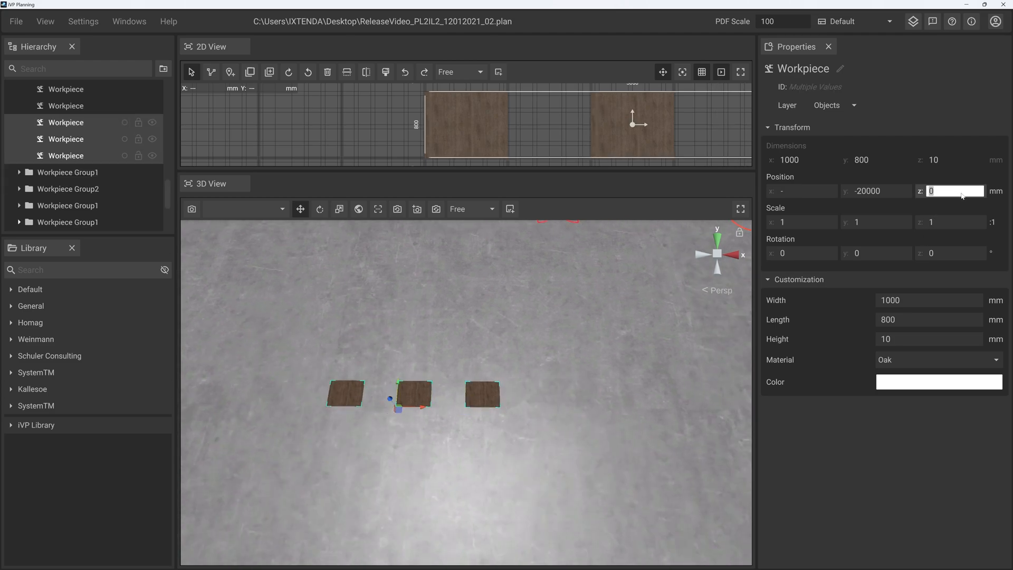
click(906, 193)
text(-)
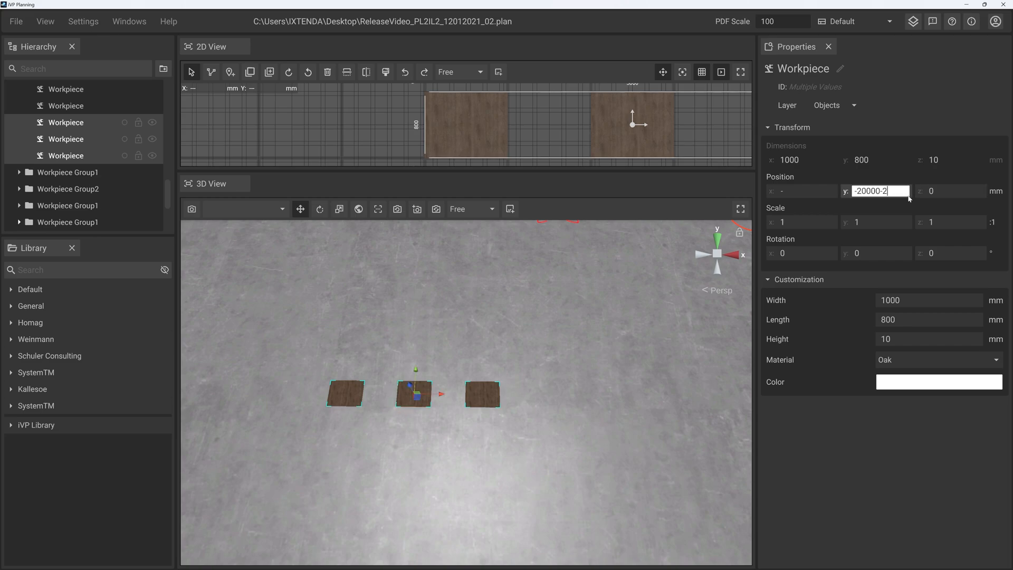
text(2000)
scroll(586, 400, down, 1)
middle_drag(586, 437, 615, 414)
click(615, 413)
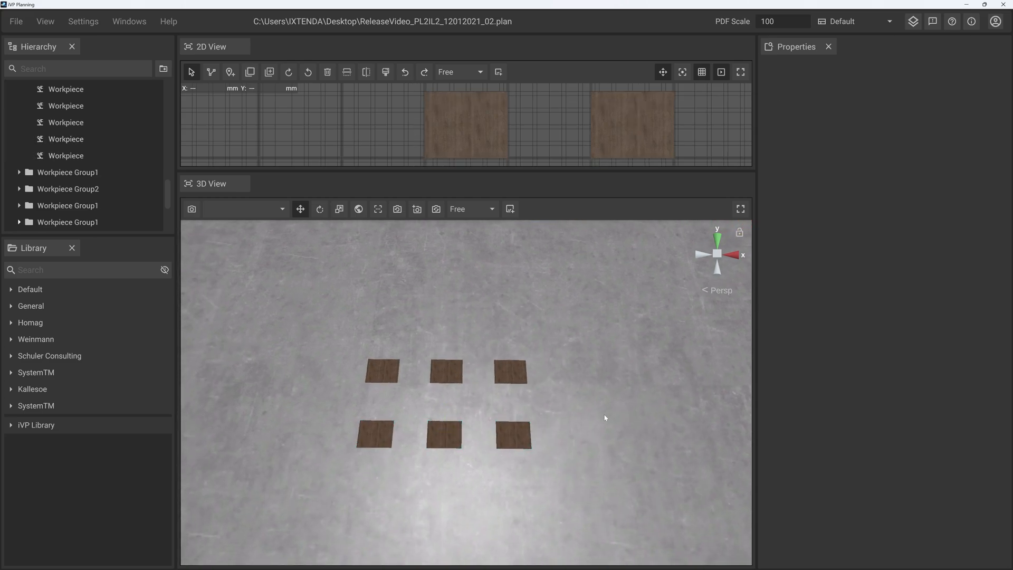
Duplicate all six workpieces together and raise the copies by +1000 mm in Z.
click(382, 379)
ctrl+click(446, 371)
ctrl+click(510, 372)
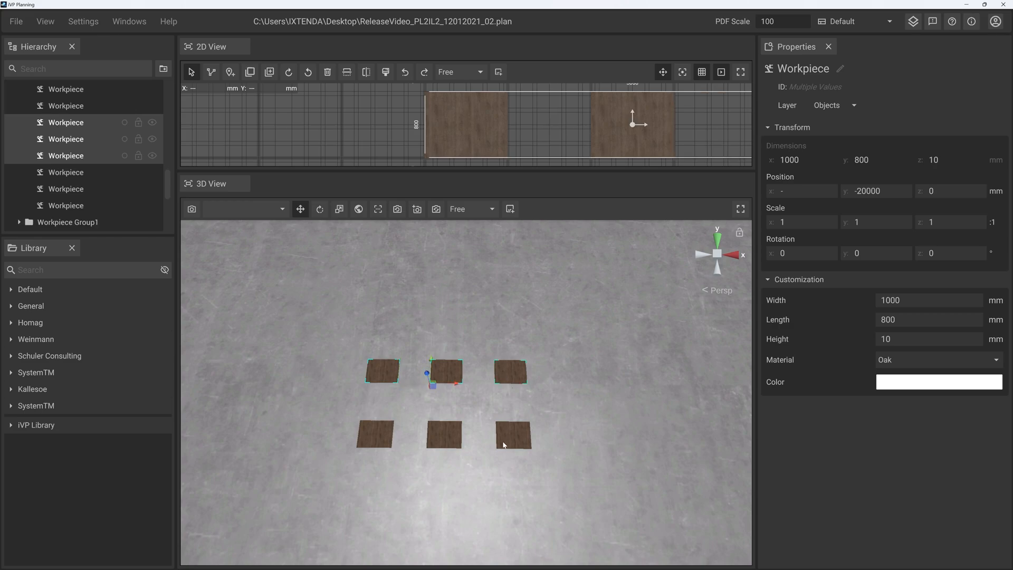
ctrl+click(513, 435)
ctrl+click(444, 435)
ctrl+click(387, 436)
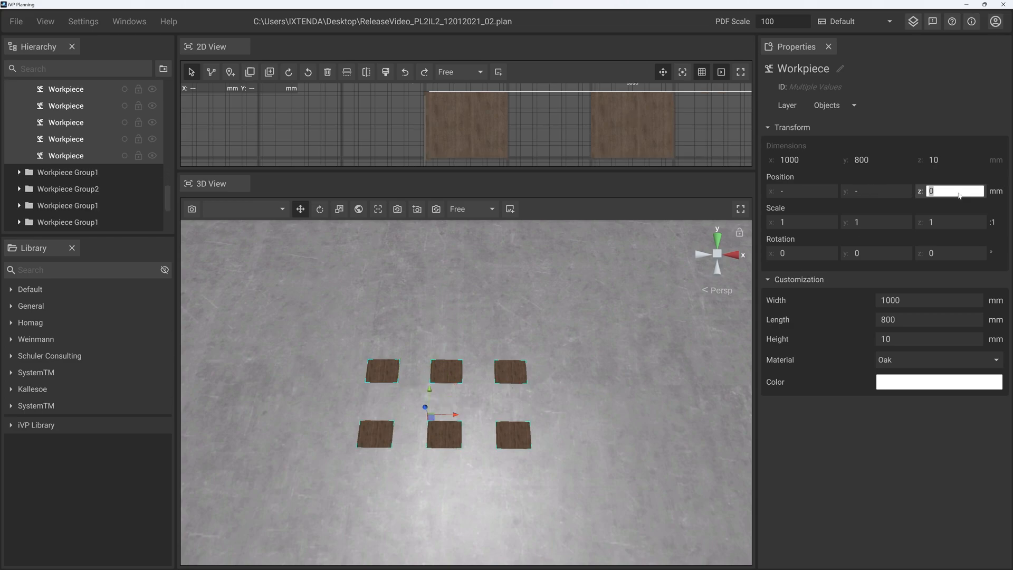
click(959, 195)
text(+1000)
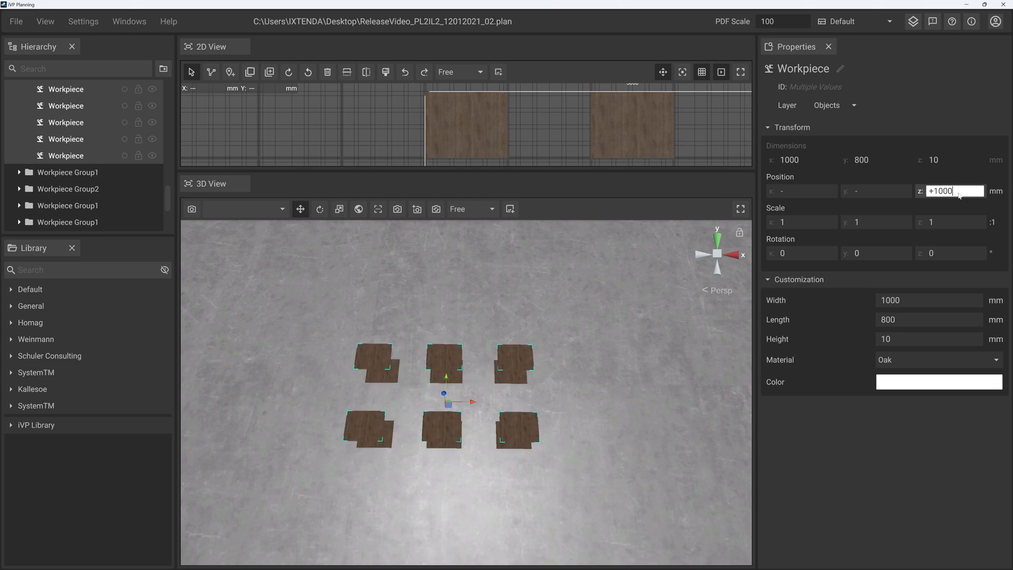
middle_drag(532, 466, 633, 323)
click(601, 395)
middle_drag(601, 395, 546, 433)
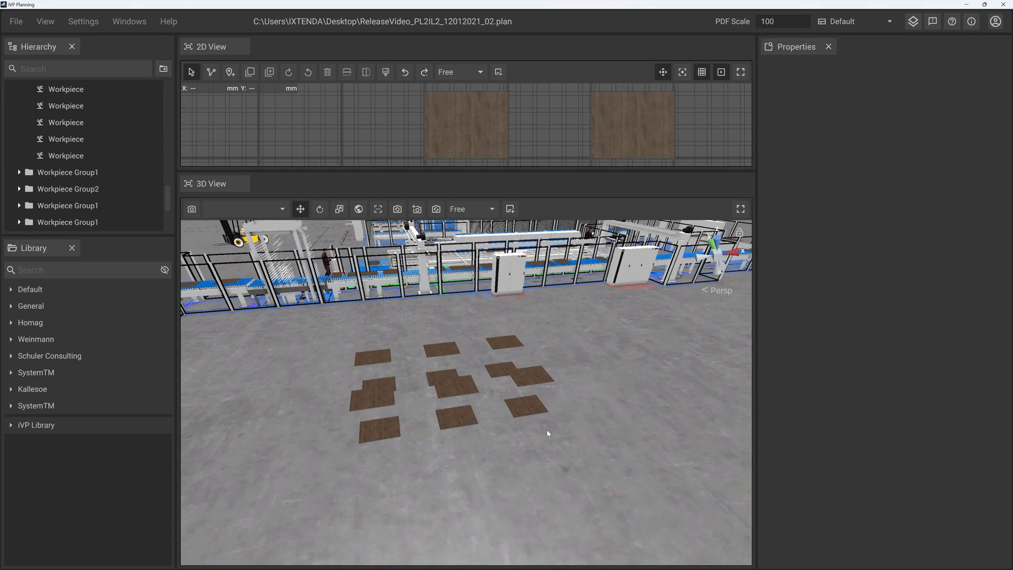
Double the width of the raised workpiece at X 4000, Y -20000 to 2000 mm with the formula 1000*2.
click(501, 343)
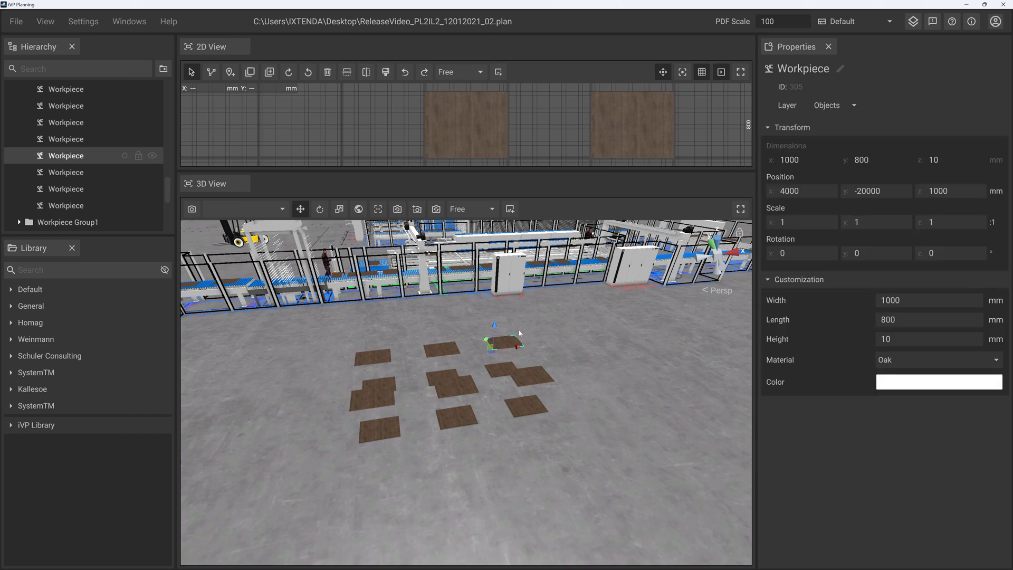
click(926, 302)
middle_drag(642, 351, 548, 409)
click(944, 299)
click(945, 299)
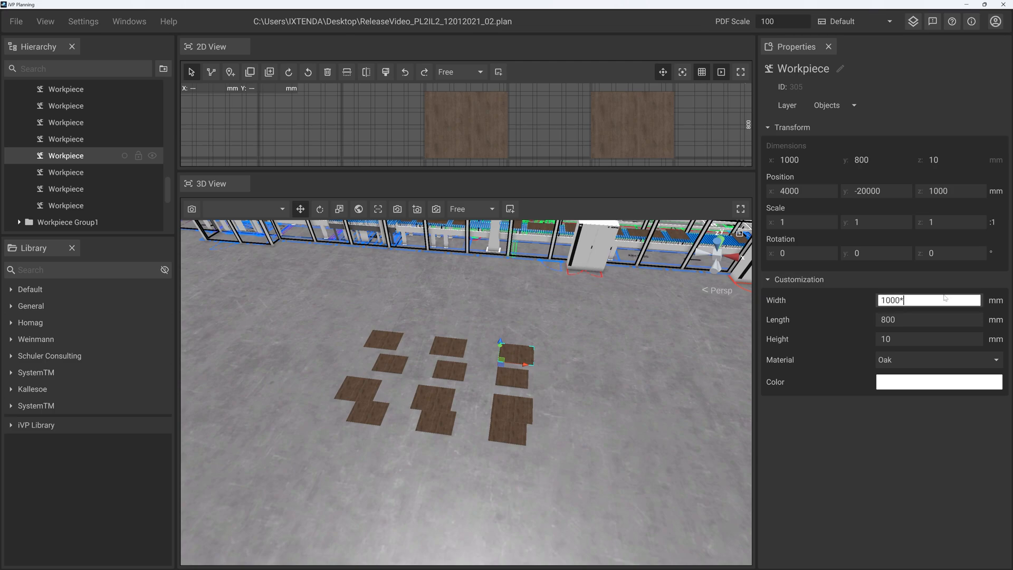
text(*2)
key(Return)
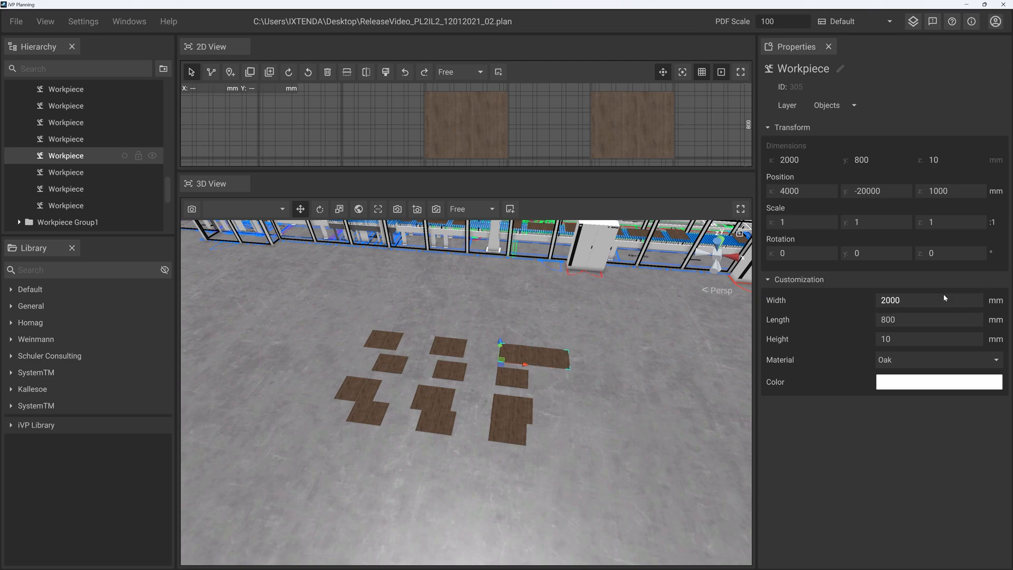
Halve the selected workpiece's width to 1000 mm with the formula 2000/2.
click(943, 299)
click(938, 304)
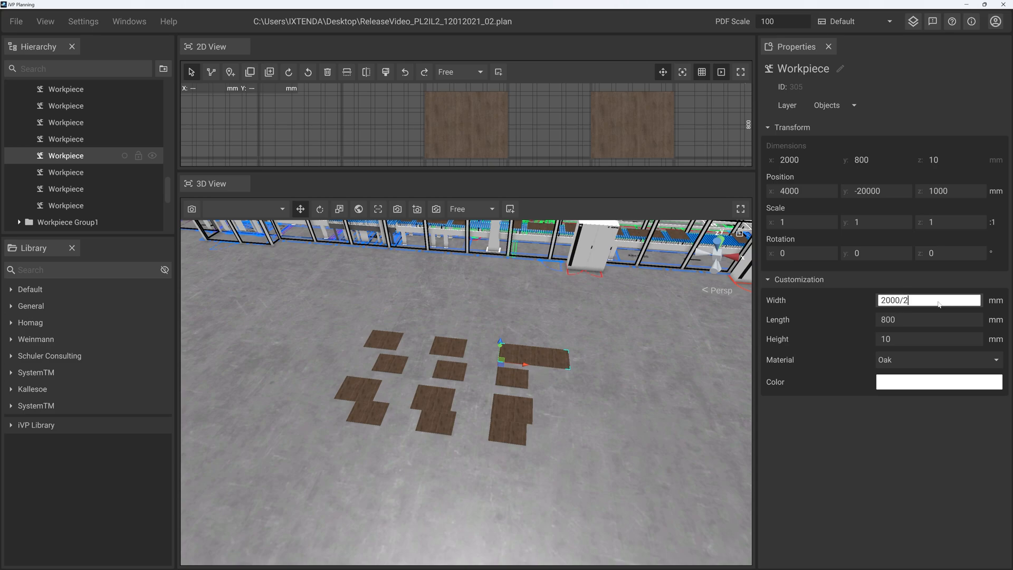
key(Return)
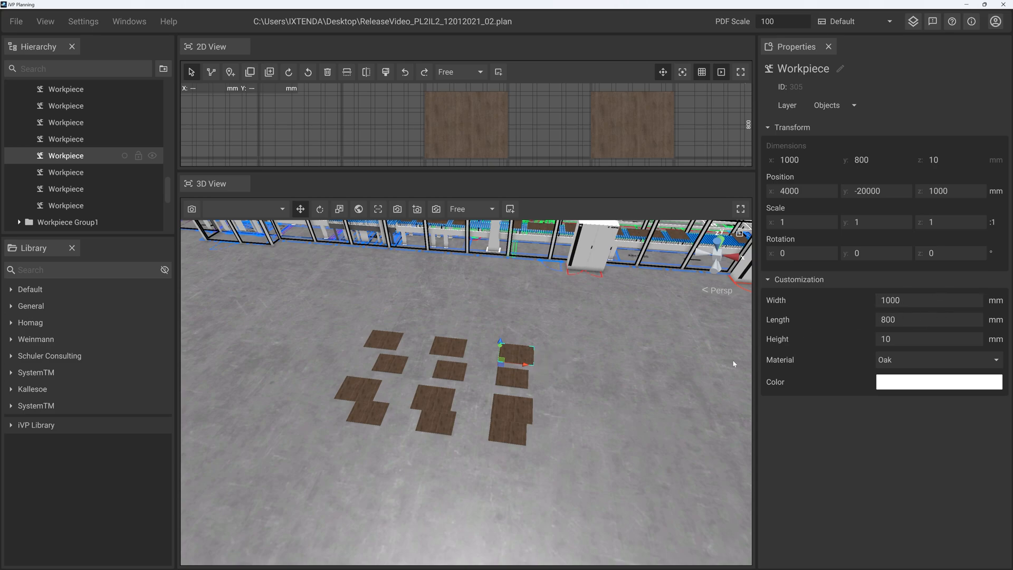
Extend the selected workpiece's width to 7000 mm with a combined formula beginning with 1000+2000.
middle_drag(556, 367, 588, 377)
click(955, 301)
click(954, 303)
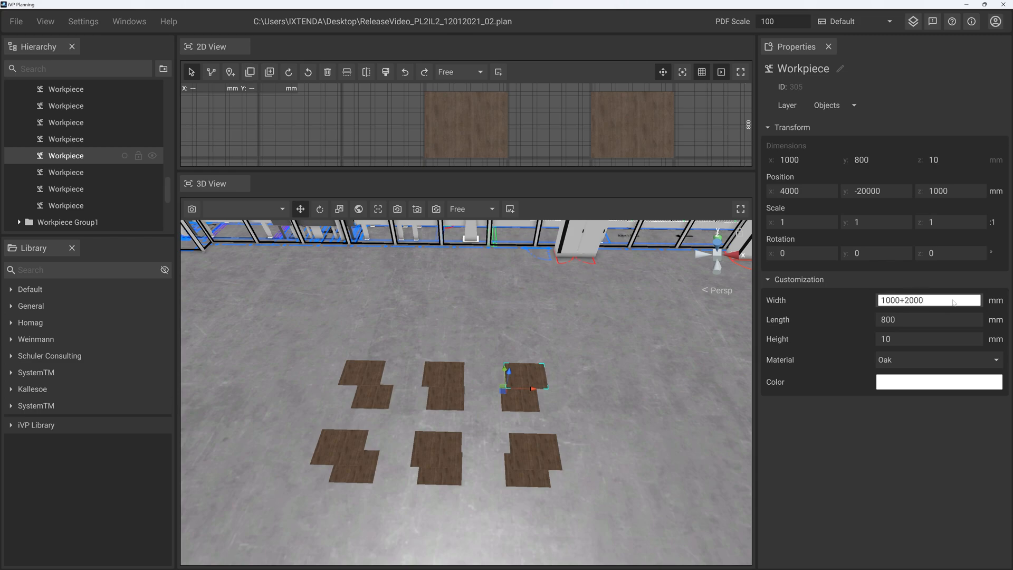
key(Return)
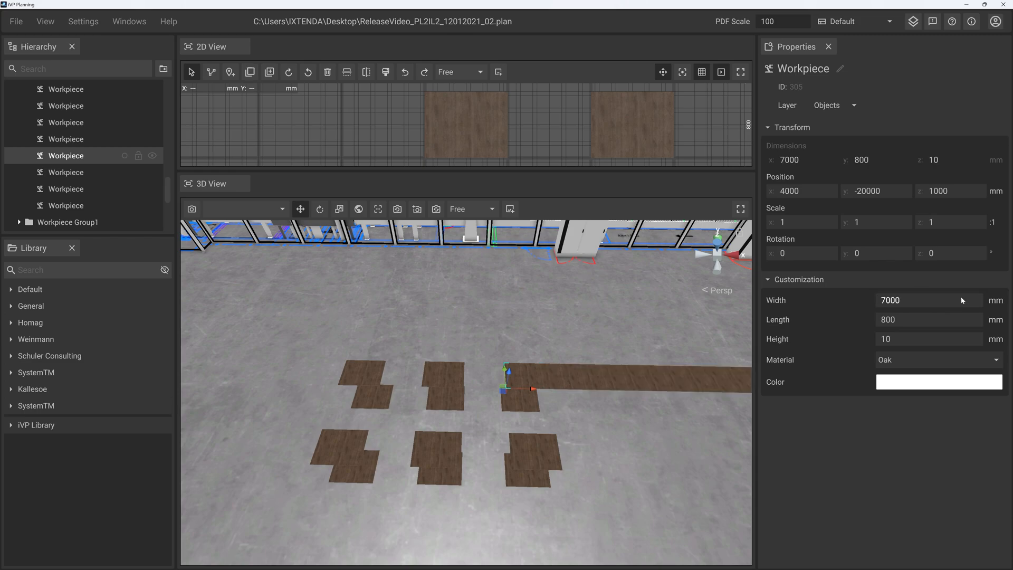
Set the selected workpiece's width back to 1000 mm and deselect it.
scroll(676, 408, down, 3)
middle_drag(676, 408, 573, 411)
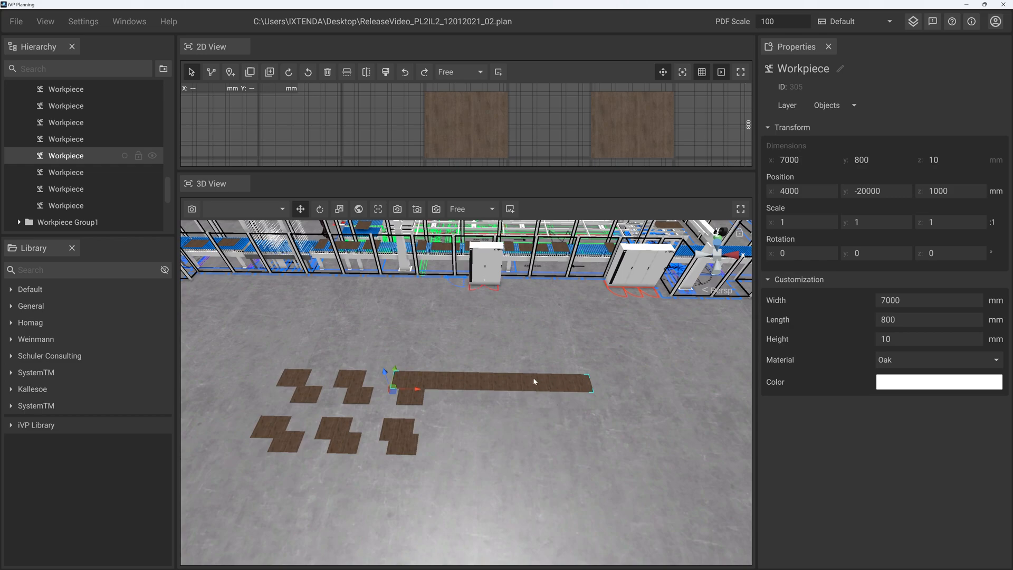
click(919, 301)
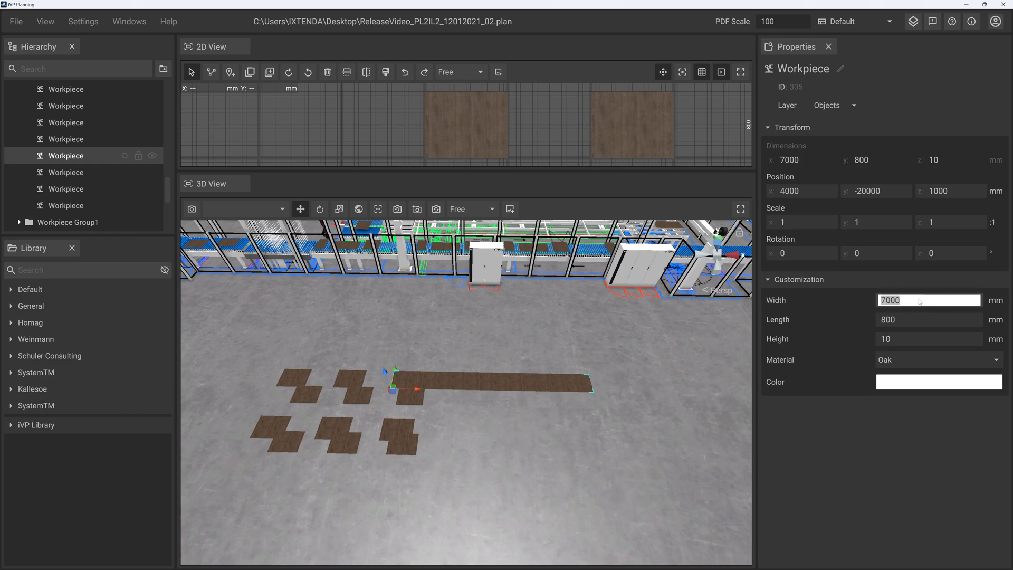
key(Return)
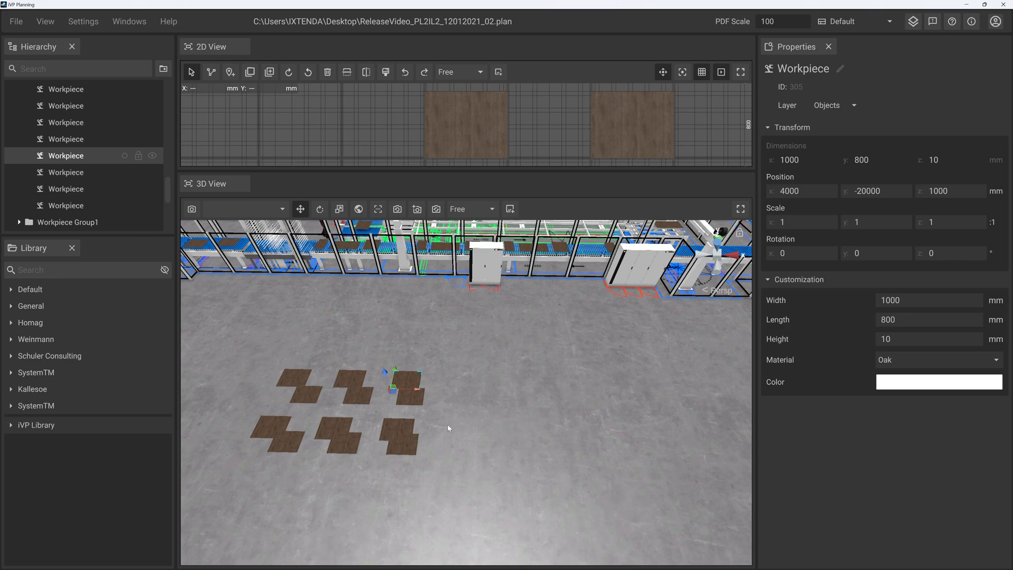
scroll(448, 428, up, 5)
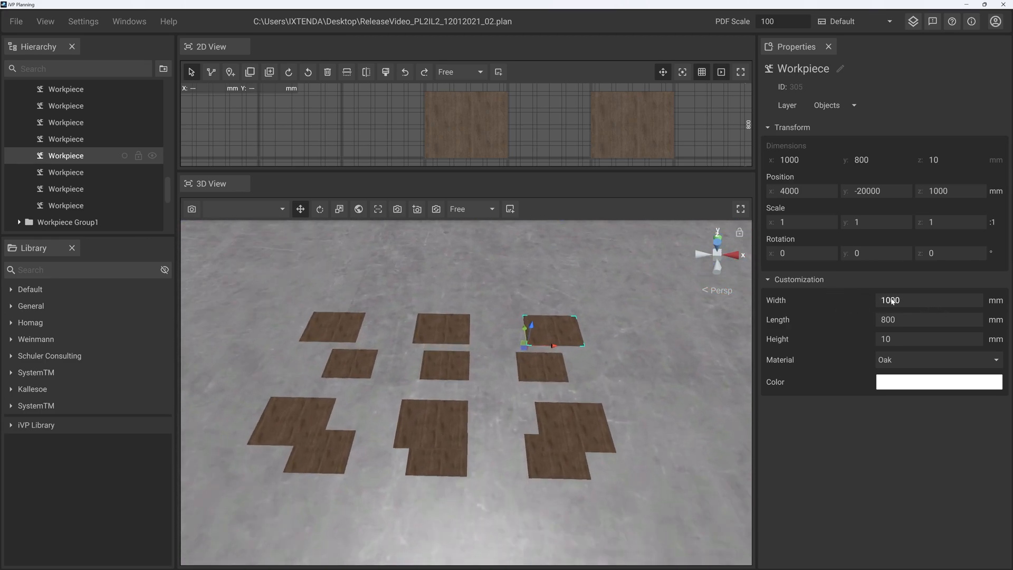
click(664, 385)
scroll(657, 378, down, 5)
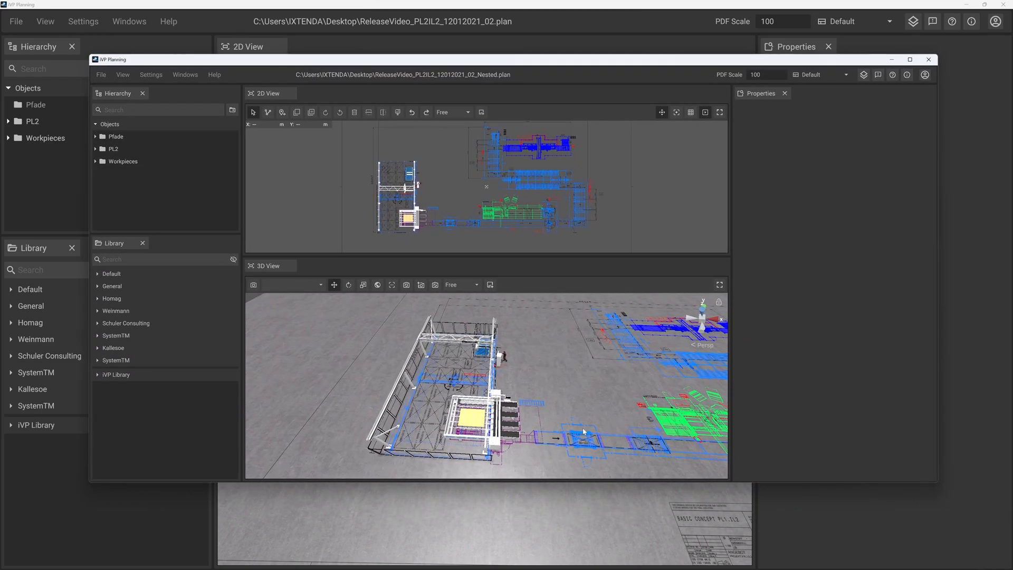
Look over the production layout in the ReleaseVideo_PL2IL2_12012021_02_Nested.plan window and save that plan.
drag(584, 397, 516, 402)
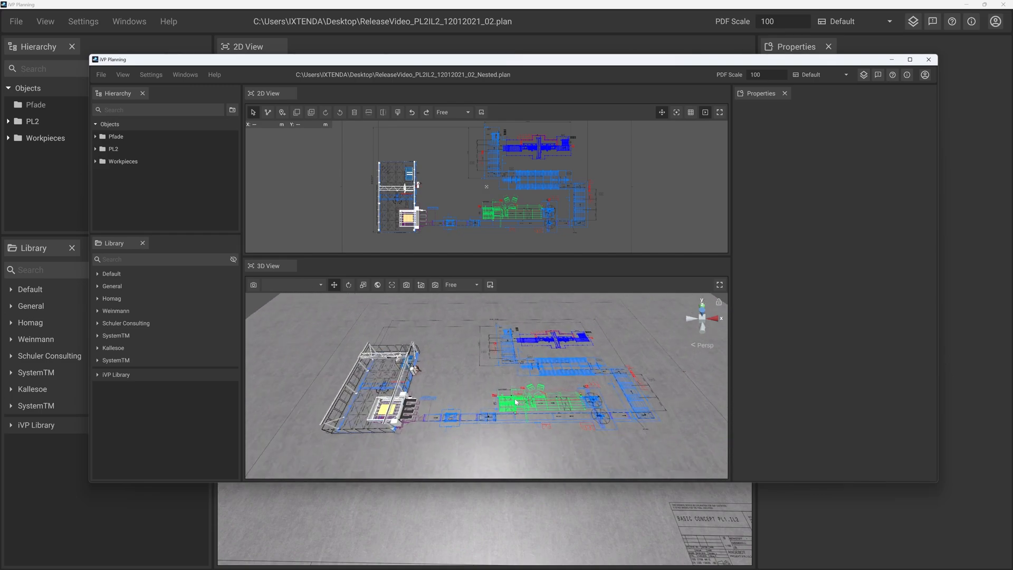
right_drag(531, 393, 528, 393)
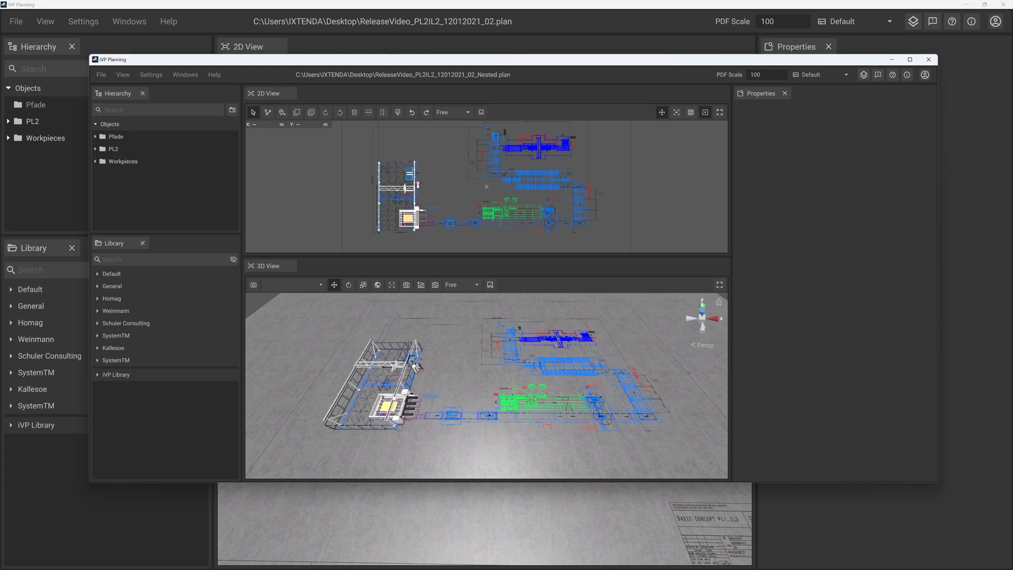
scroll(465, 393, up, 2)
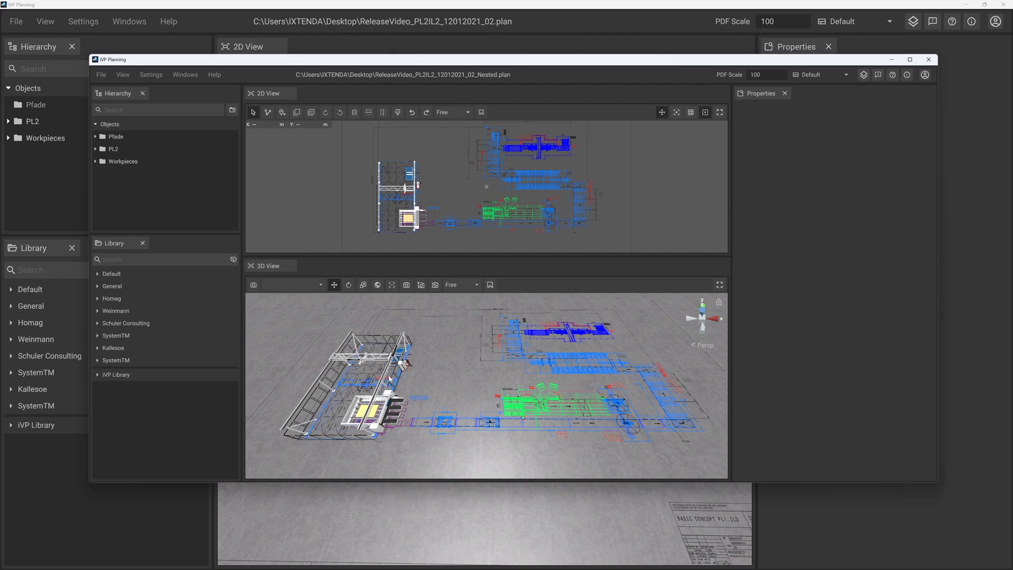
click(101, 75)
click(130, 111)
click(501, 312)
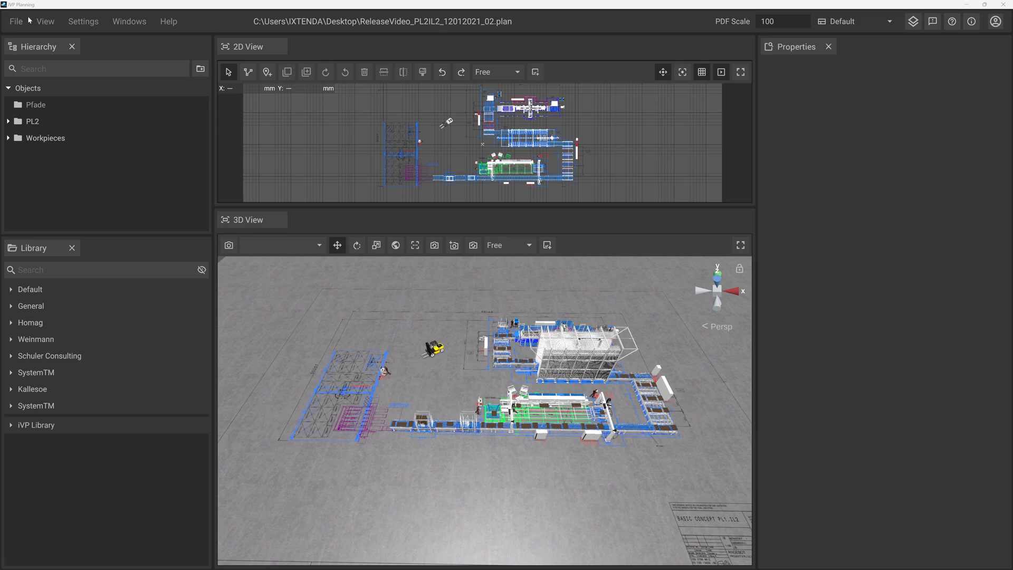
Import ReleaseVideo_PL2IL2_12012021_02_Nested.plan into the main plan under its file name, without adding it to the library.
click(20, 21)
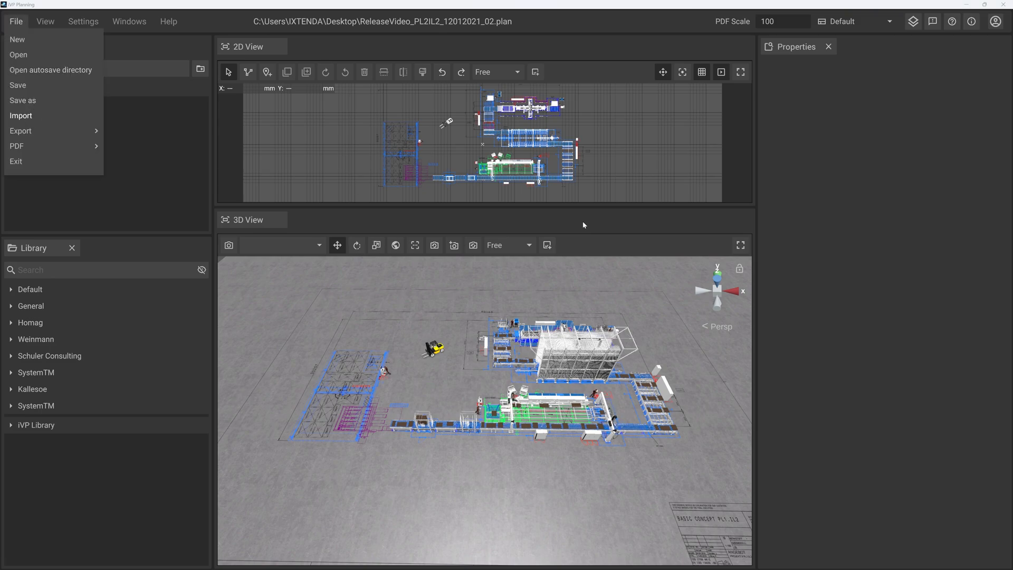
click(20, 115)
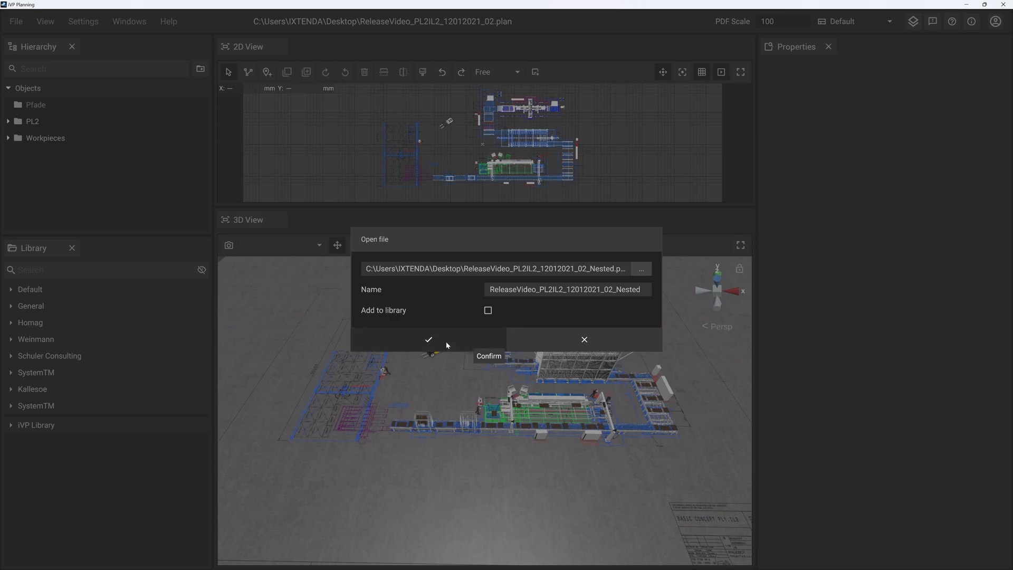
click(430, 343)
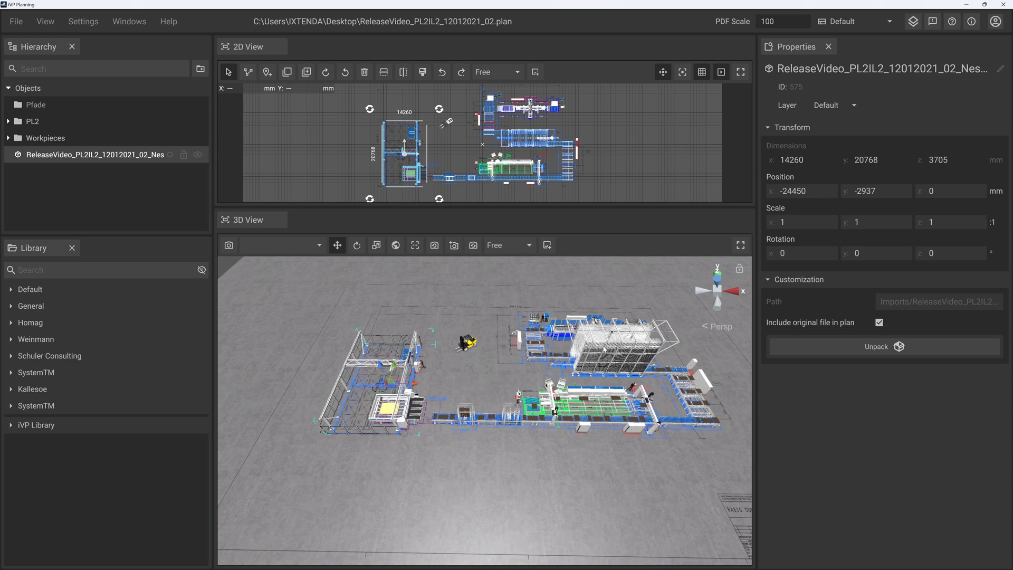
Disable including the original file in the plan for the imported nested plan, and save the main plan.
click(879, 322)
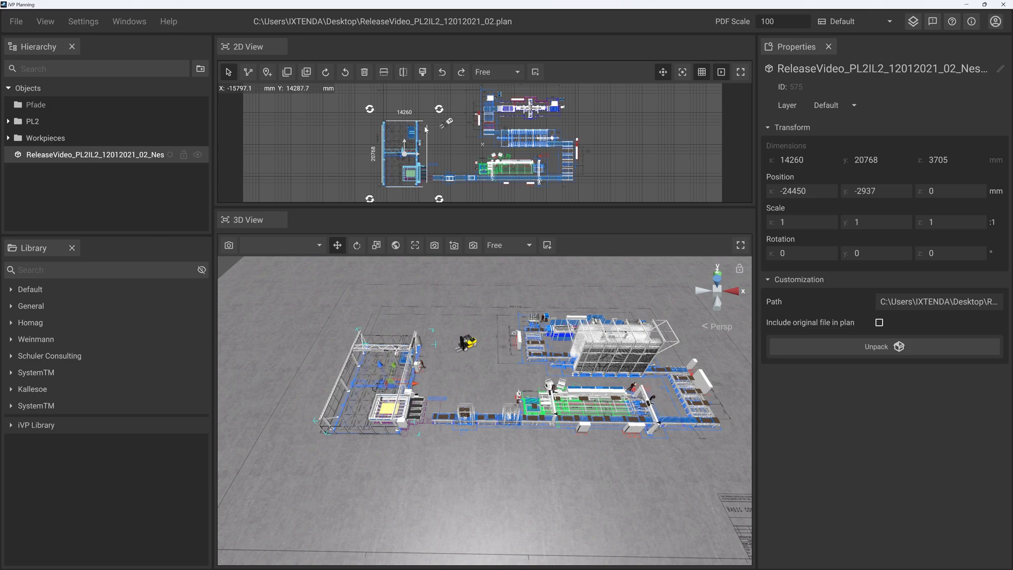
click(446, 278)
click(16, 22)
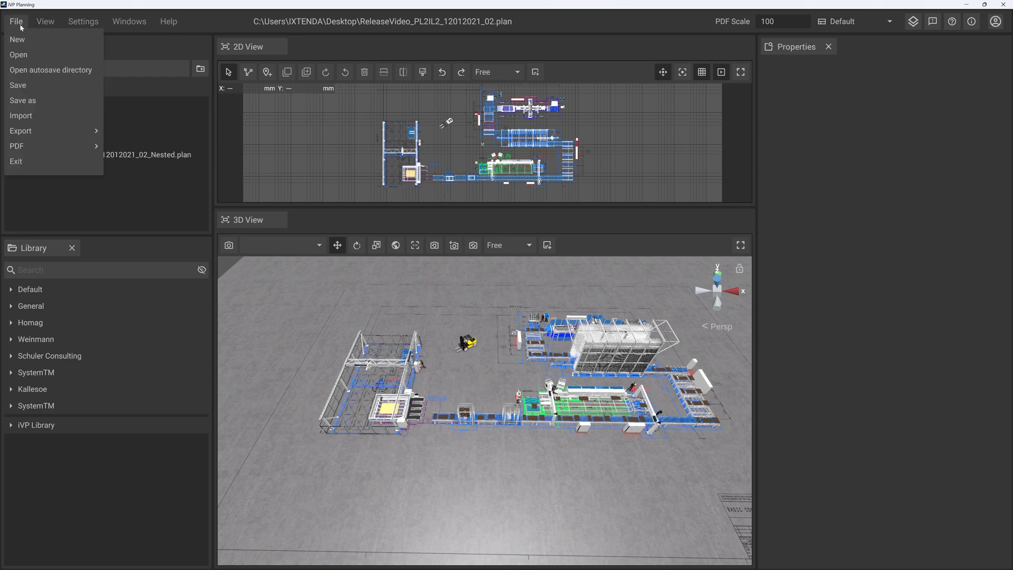
click(18, 85)
click(483, 314)
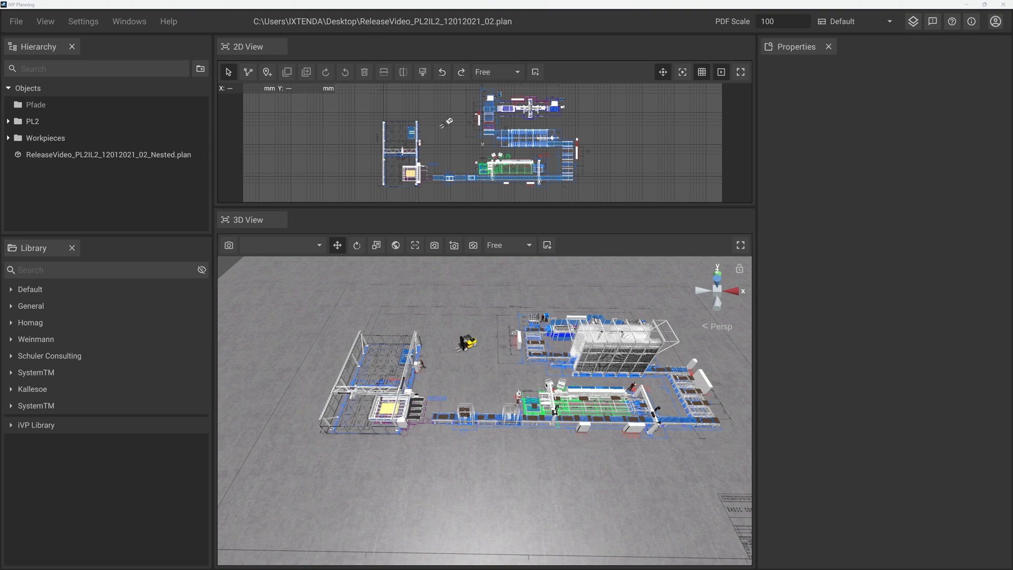
Switch to the nested plan's window and unhide all its objects, including the stacked load carriers in the storage area.
drag(1012, 58, 351, 62)
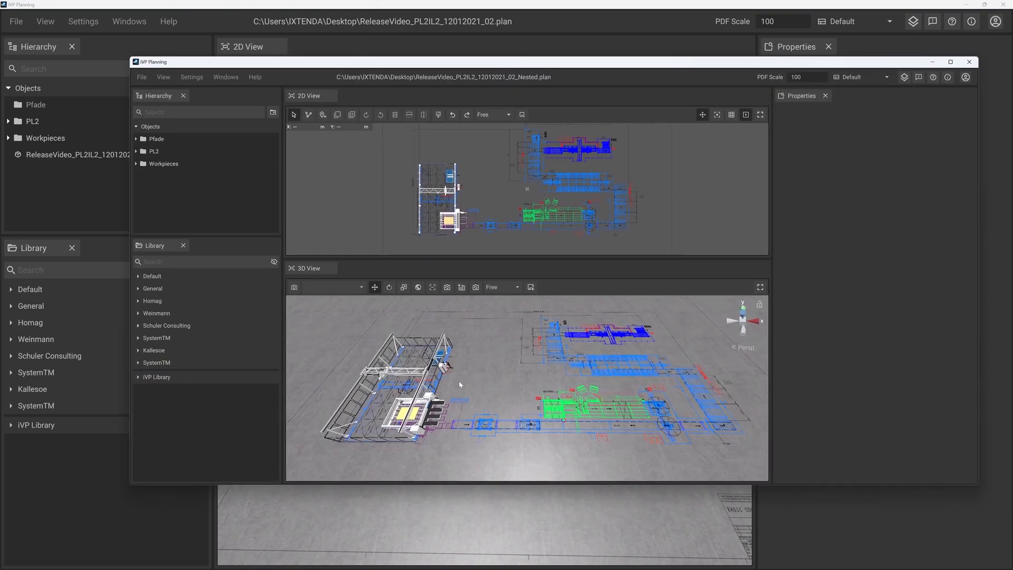
key(ctrl+a)
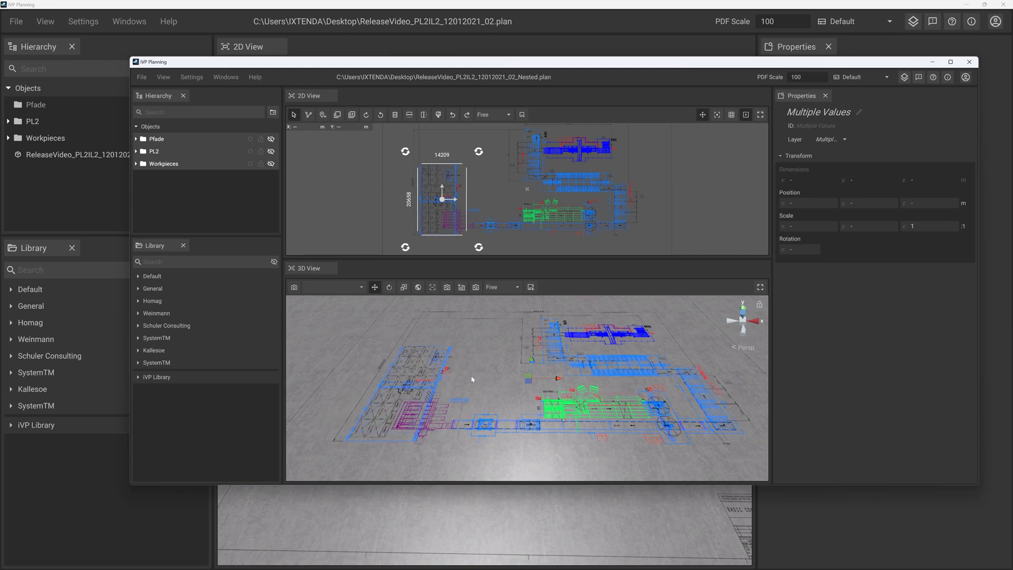
click(471, 378)
scroll(462, 384, up, 5)
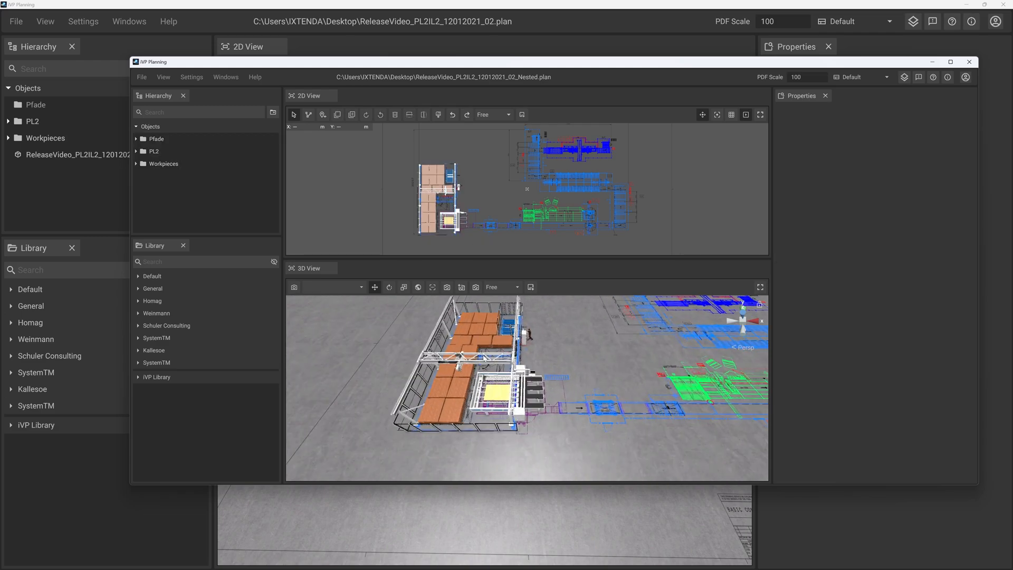
click(452, 388)
click(573, 368)
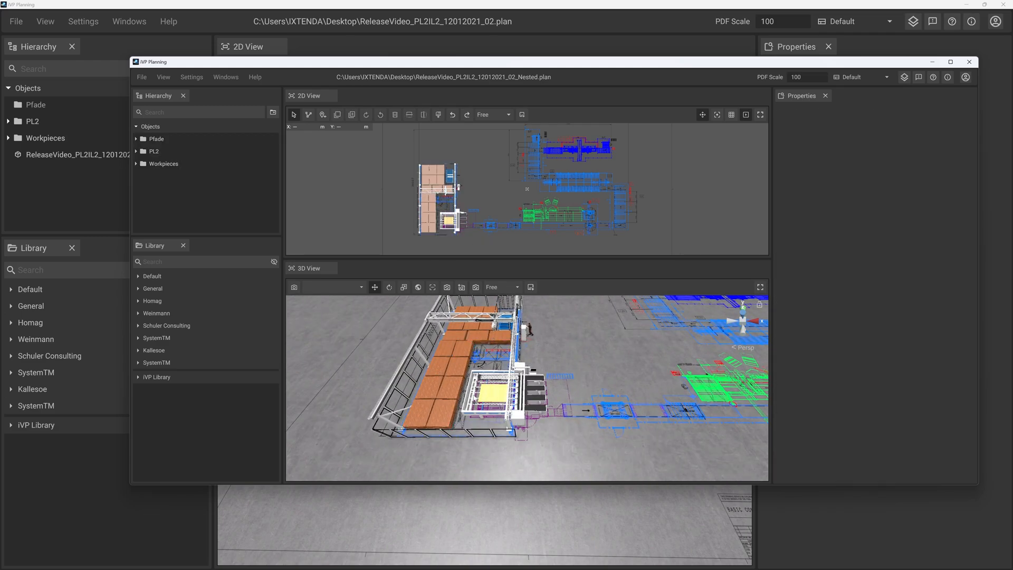
scroll(552, 392, down, 4)
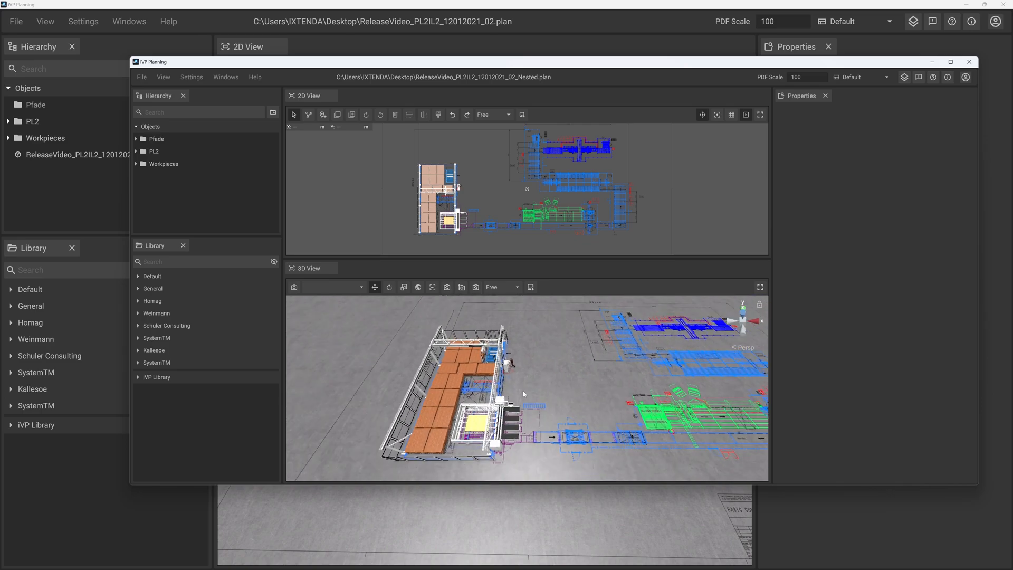
Save the modified ReleaseVideo_PL2IL2_12012021_02_Nested.plan.
click(142, 77)
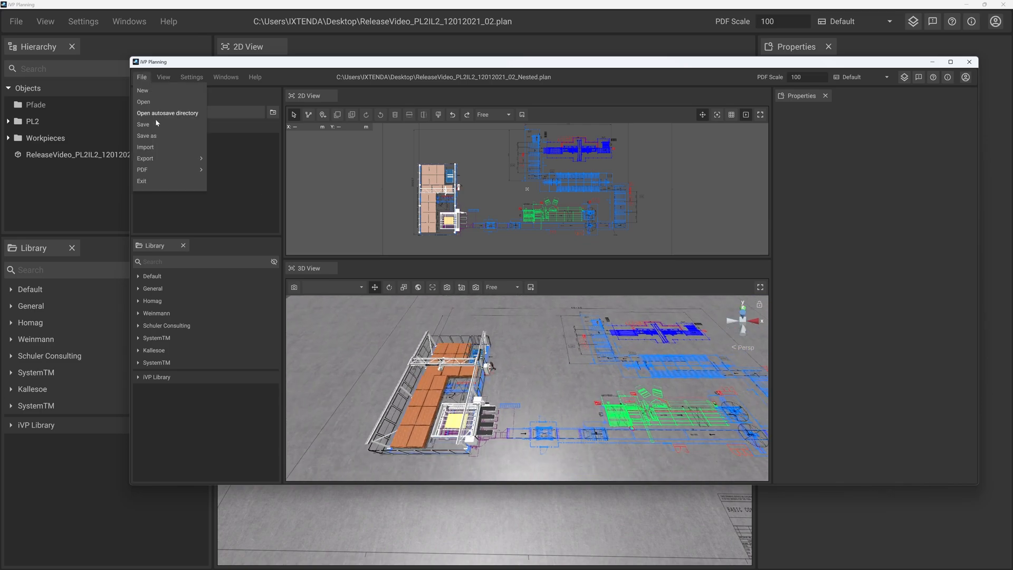
click(143, 125)
click(464, 311)
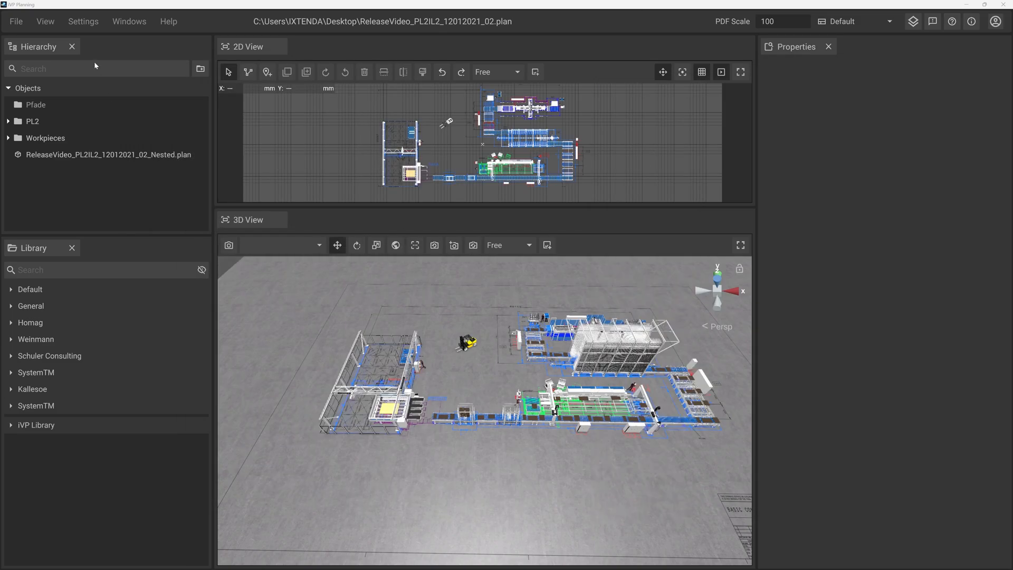
Reopen ReleaseVideo_PL2IL2_12012021_02.plan in the main window, replacing the current scene, including the PDF and resizing the floor to saved dimensions.
click(16, 21)
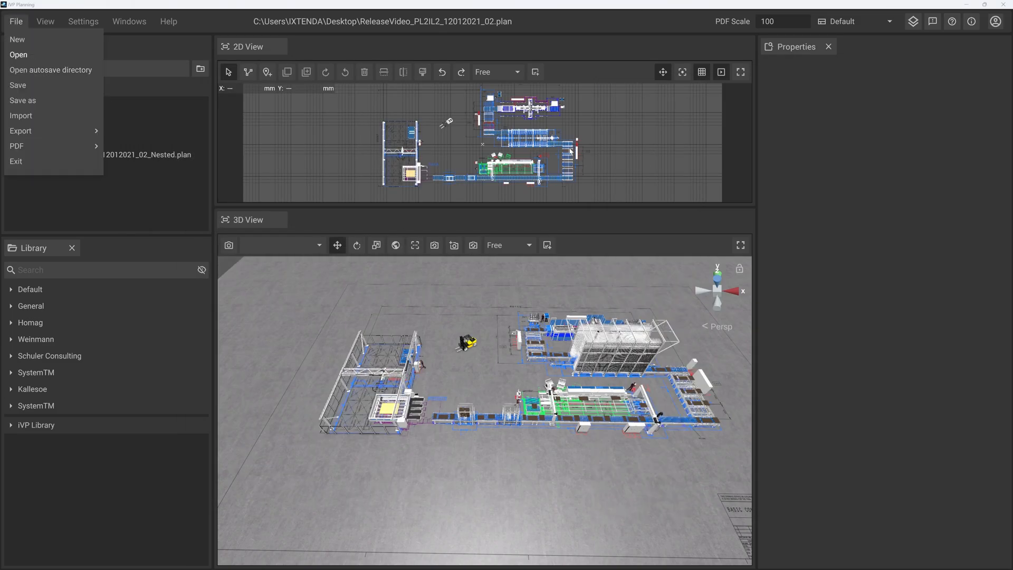
click(19, 54)
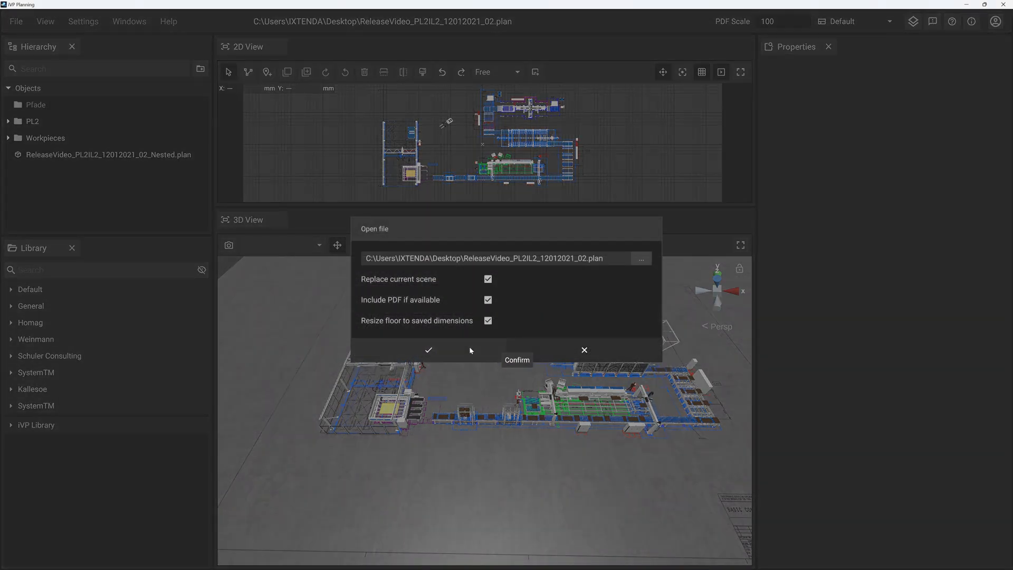
click(426, 351)
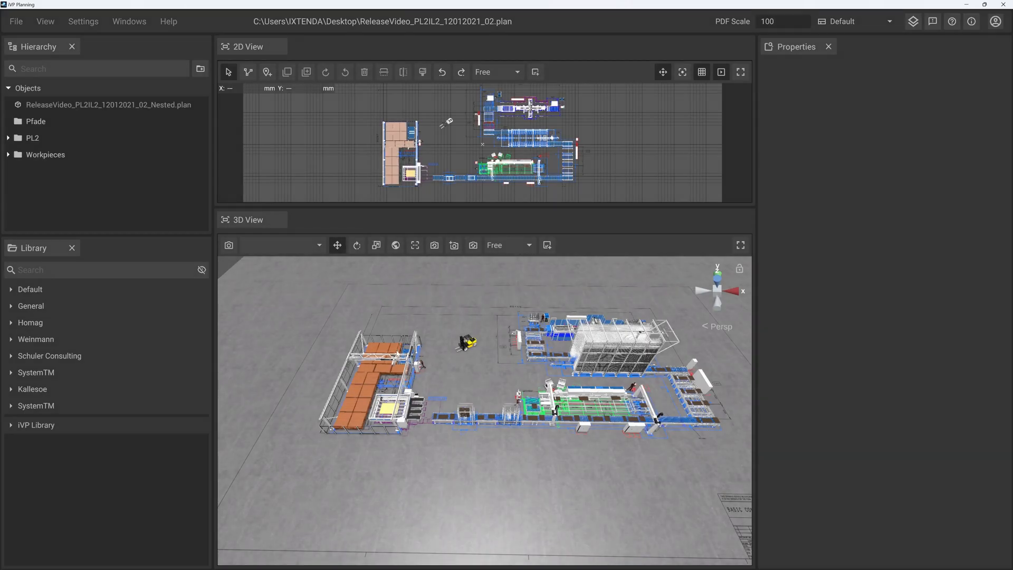
middle_drag(356, 406, 372, 404)
scroll(370, 322, up, 4)
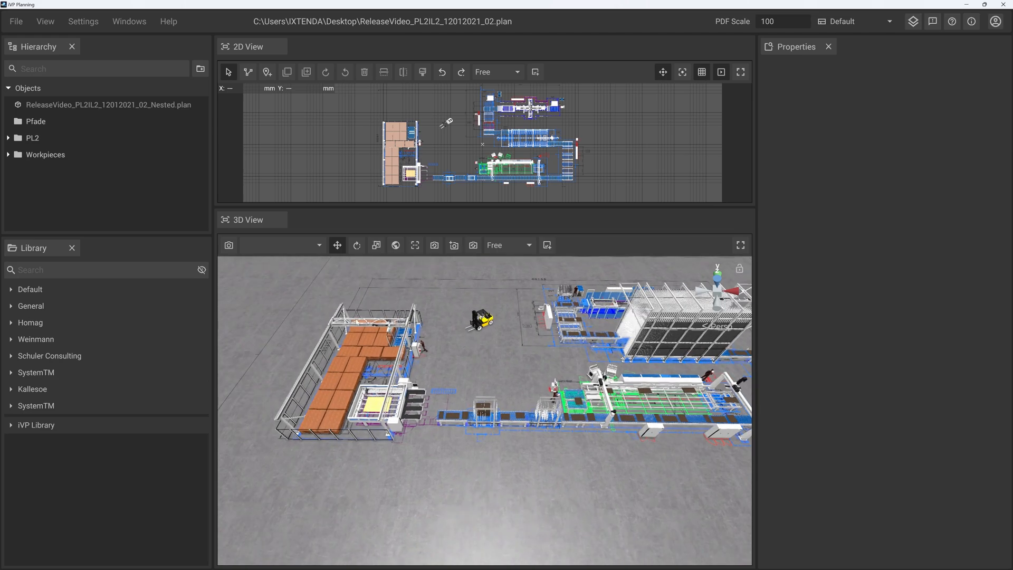
middle_drag(377, 349, 407, 348)
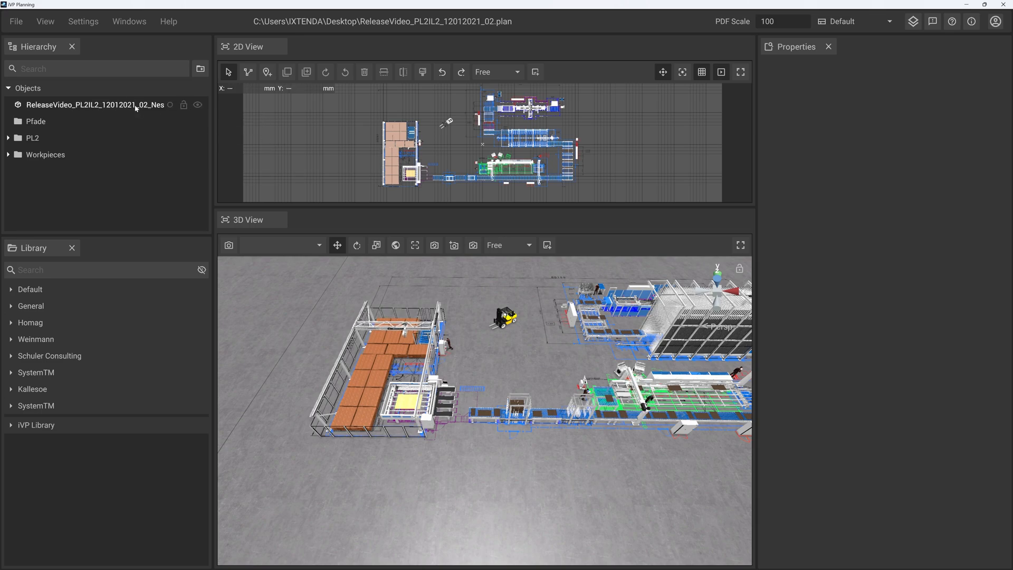
Check the path and original-file setting of the nested plan object.
click(158, 105)
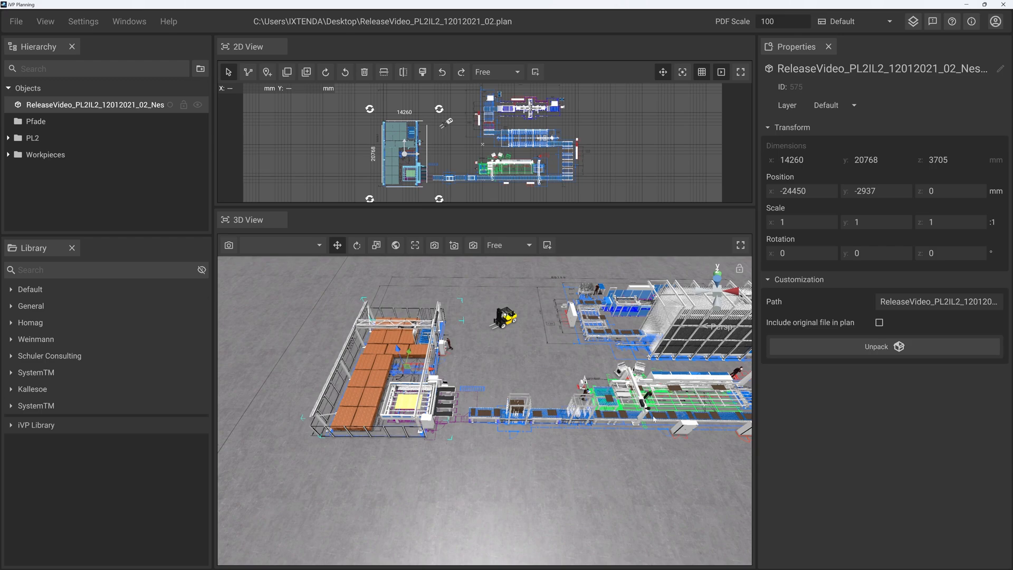
click(452, 455)
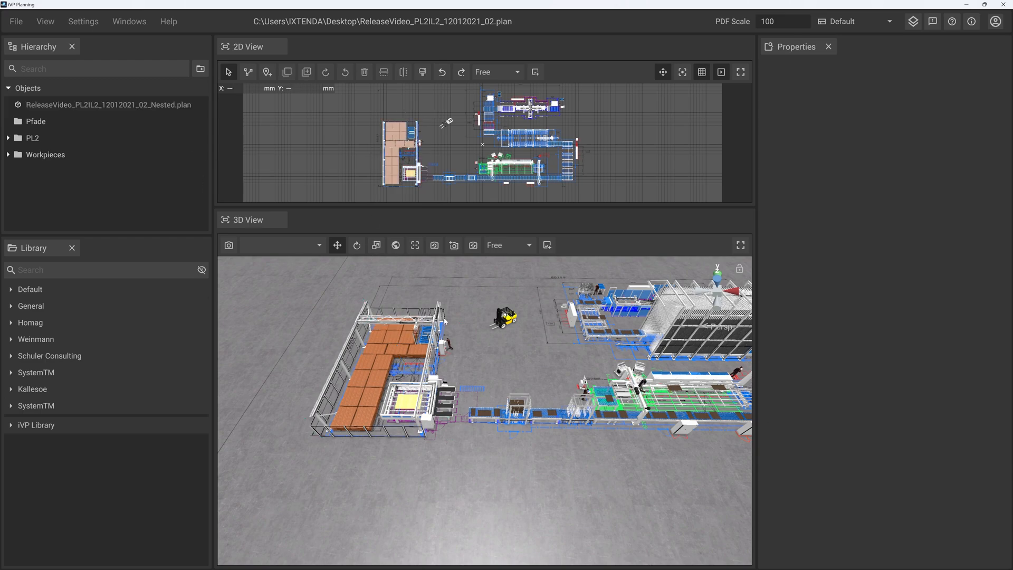
scroll(364, 316, down, 3)
Duplicate the nested plan object three times and arrange the copies with the original in a two-by-two block beside the line.
click(123, 105)
scroll(435, 364, down, 3)
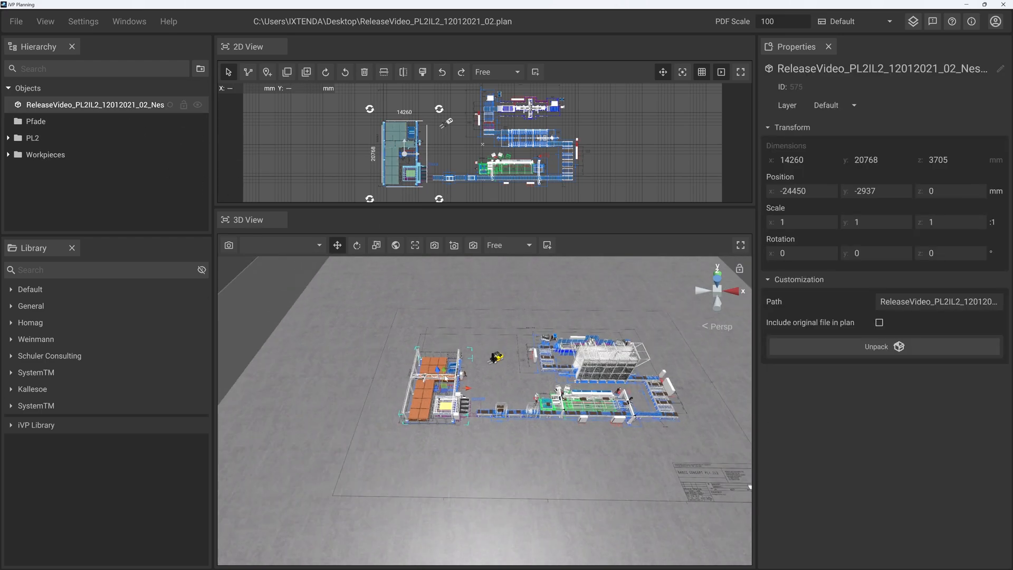
key(ctrl+d)
drag(435, 365, 466, 261)
key(ctrl+d)
drag(478, 319, 370, 365)
key(ctrl+d)
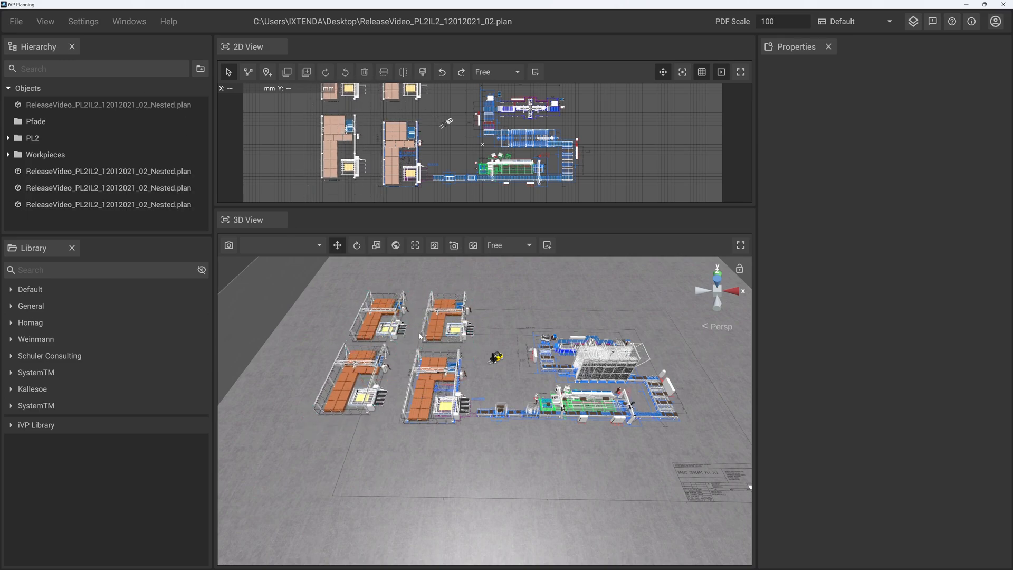
Check two of the nested plan copies in the object hierarchy, and save the main plan.
click(137, 188)
click(139, 173)
click(475, 463)
key(ctrl+s)
click(437, 338)
In the nested plan's window, hide the Ladungsträger (Universal) load carrier with amount length 4 and amount width 2.
drag(1012, 52, 285, 86)
scroll(481, 399, down, 2)
scroll(477, 396, up, 1)
click(404, 408)
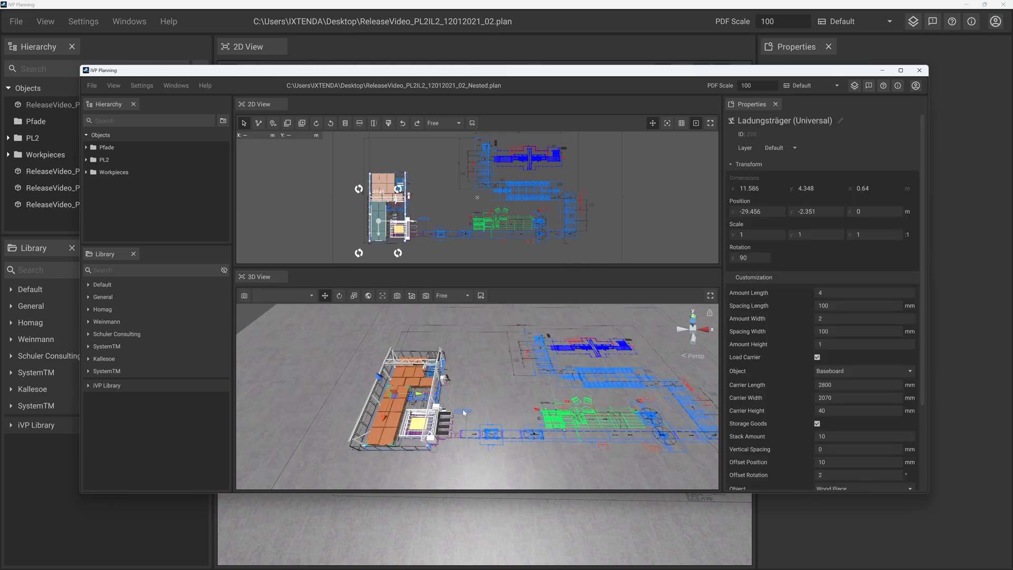
middle_drag(488, 424, 553, 410)
scroll(533, 418, up, 3)
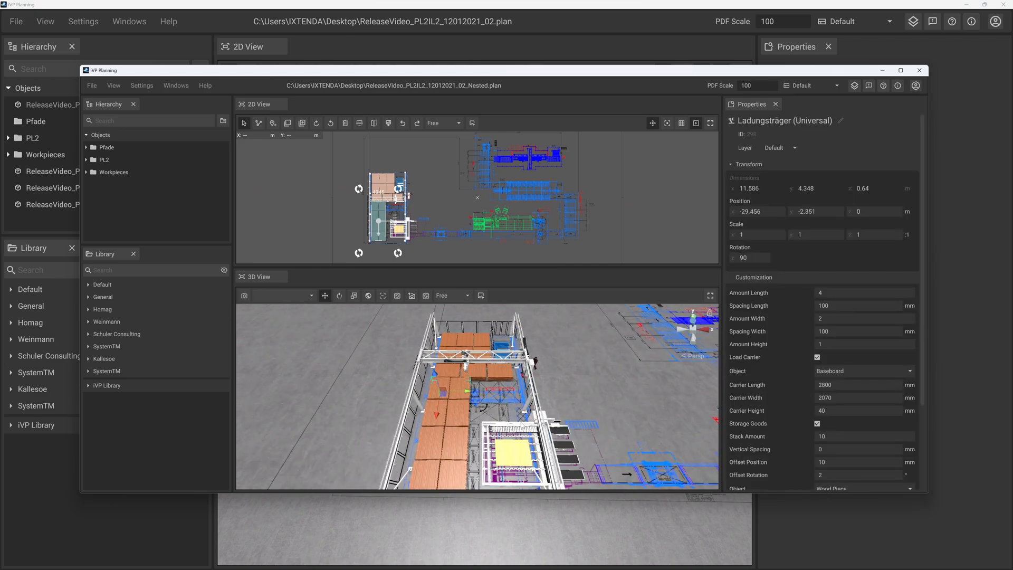
key(h)
Set the usage of the front load carrier with amount length 3 and amount width 1 to Random Homogeneous in the nested plan.
click(494, 371)
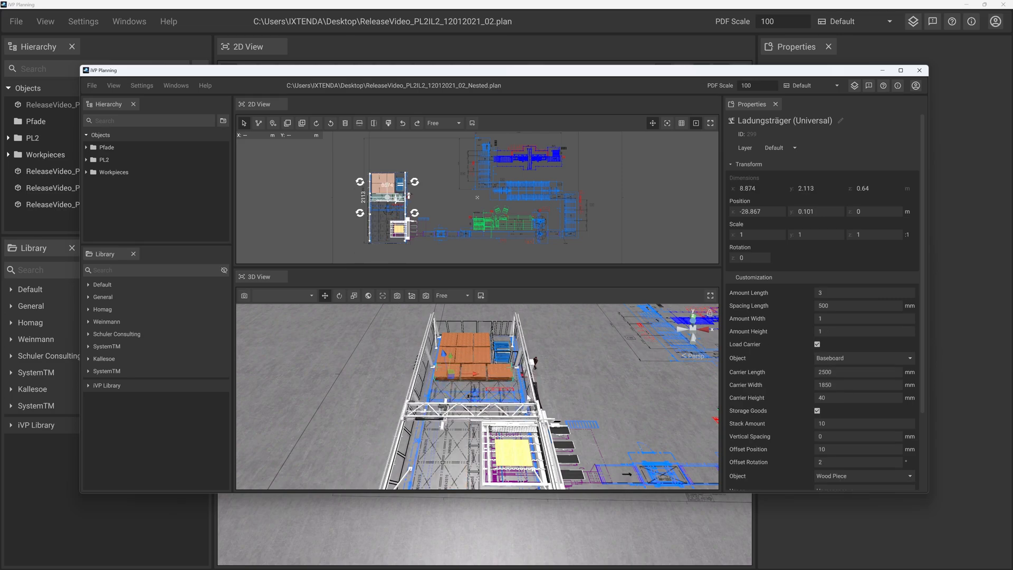
scroll(813, 436, down, 4)
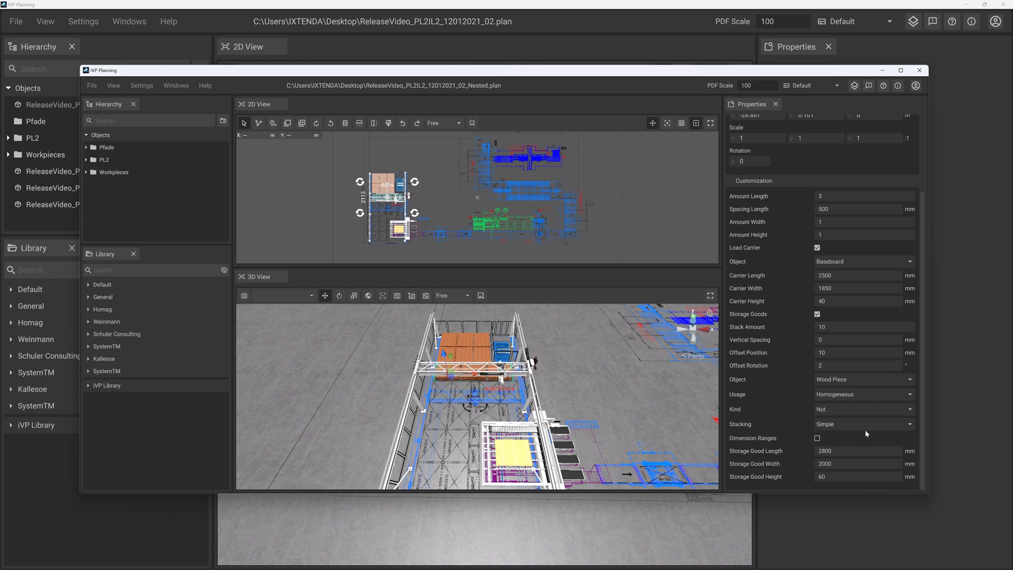
click(854, 394)
click(839, 437)
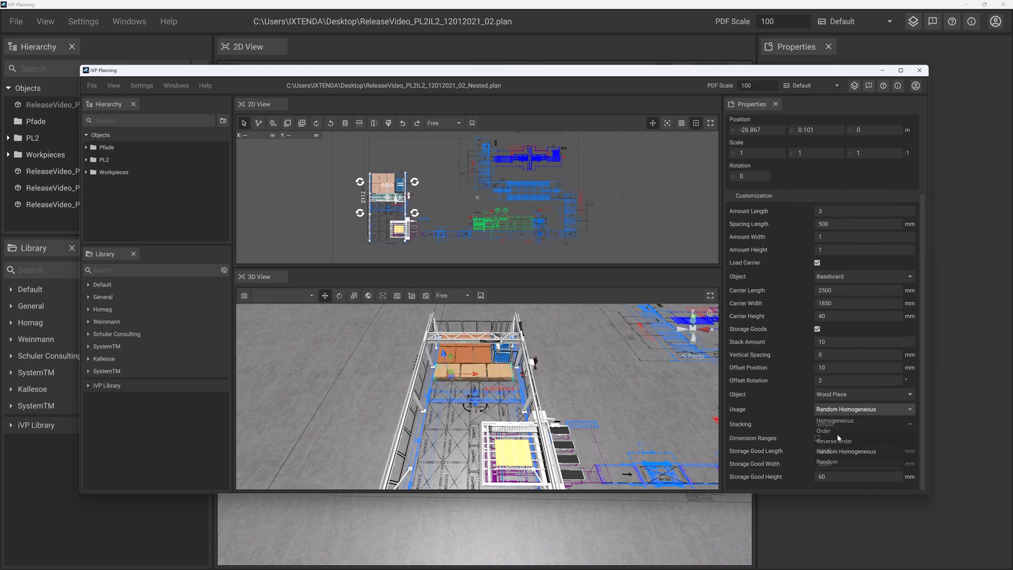
Set the usage of the rear load carrier block in the nested plan to Random Homogeneous, and deselect it.
click(469, 356)
scroll(855, 436, down, 4)
click(856, 414)
click(855, 456)
click(612, 375)
middle_drag(612, 375, 530, 377)
scroll(529, 376, down, 2)
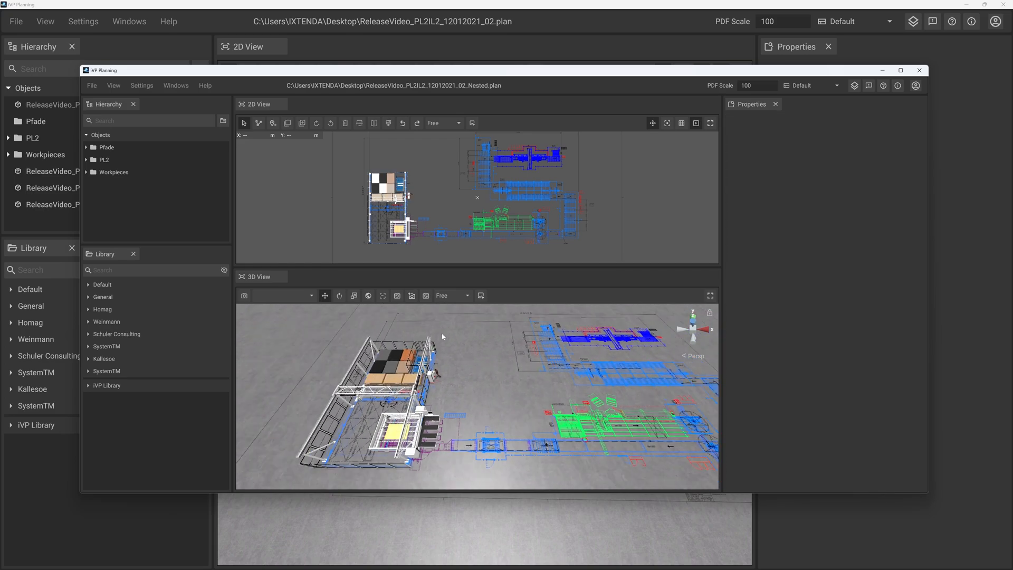
Save the nested plan, overwriting its existing file.
click(92, 85)
click(108, 129)
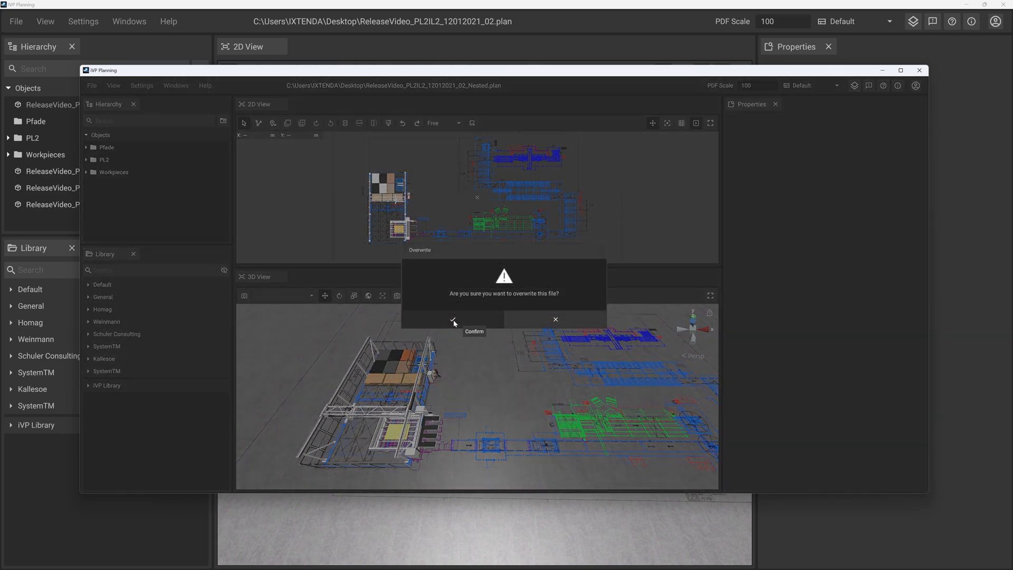
click(452, 319)
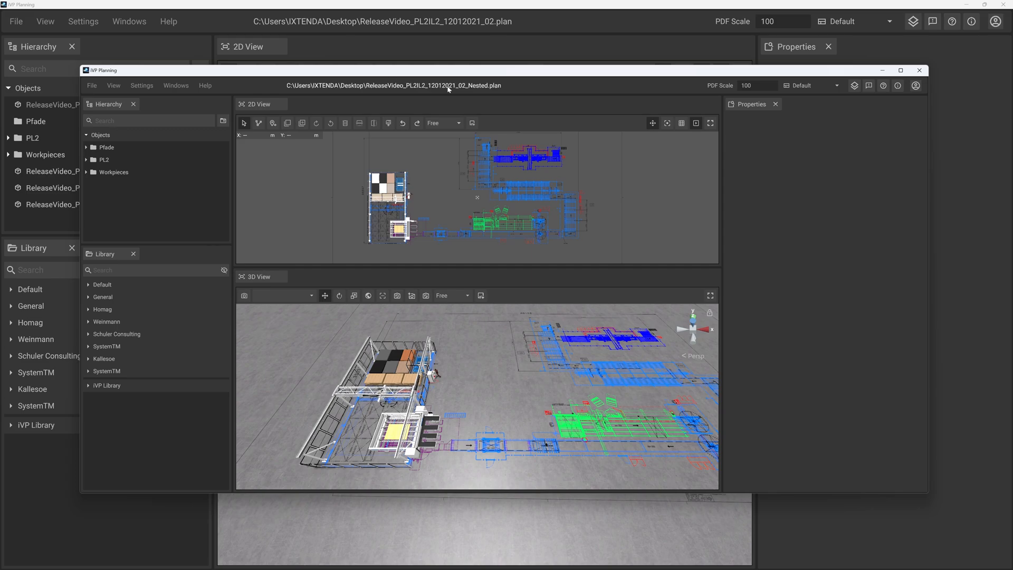
Move the nested plan's window aside and reopen ReleaseVideo_PL2IL2_12012021_02.plan in the main window, replacing the current scene.
drag(323, 75, 346, 73)
drag(356, 75, 1012, 93)
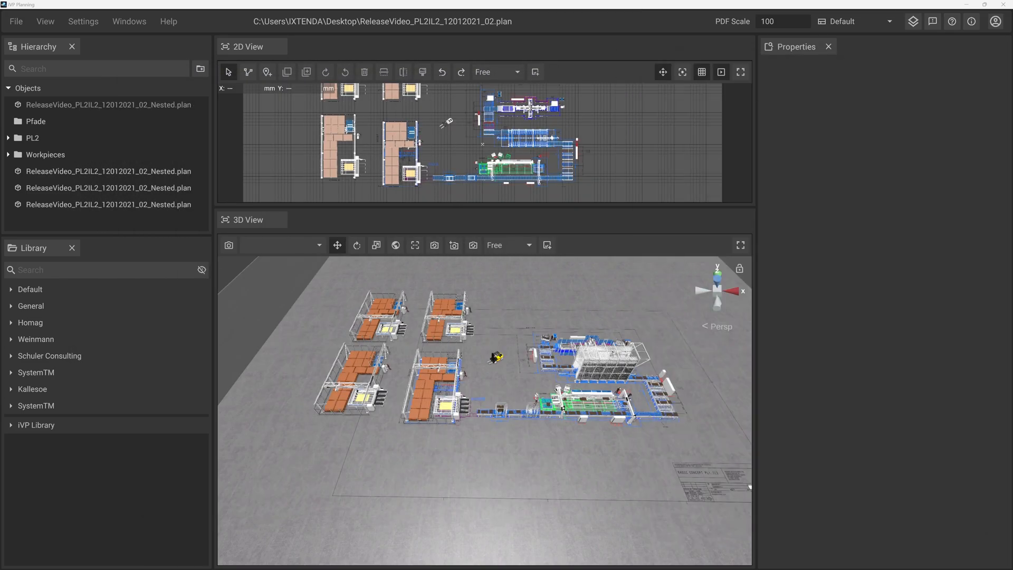
click(15, 22)
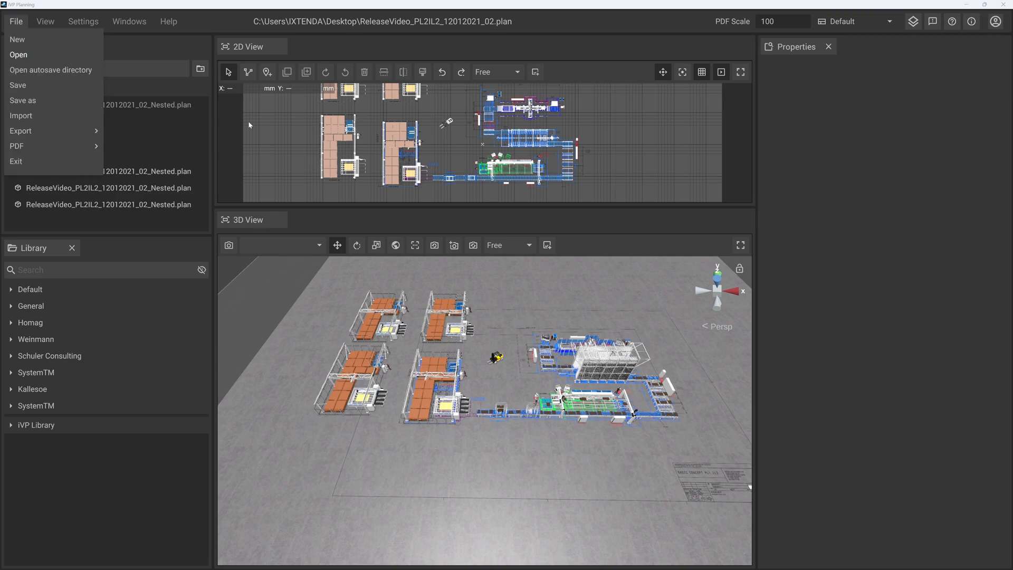
click(19, 54)
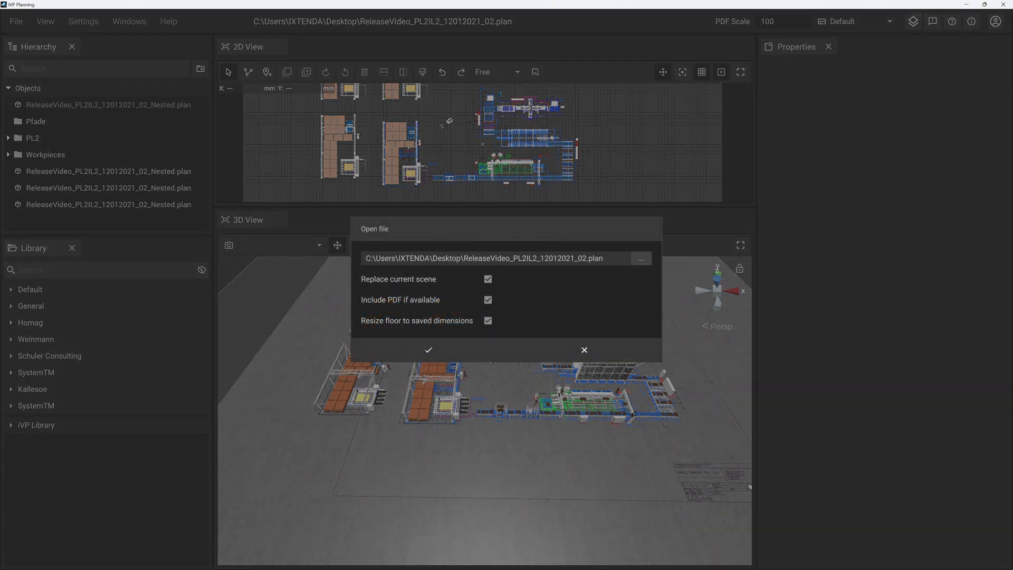
click(422, 353)
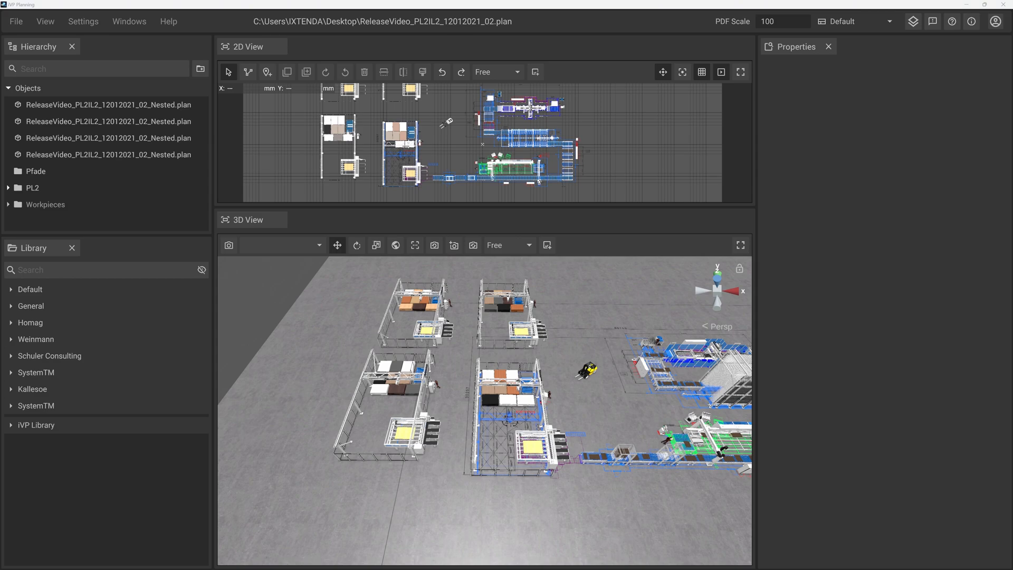
Bring the nested plan's window back for comparison, check its STORETEQ S-200 storage, and move the window away.
drag(1010, 82, 601, 126)
click(600, 242)
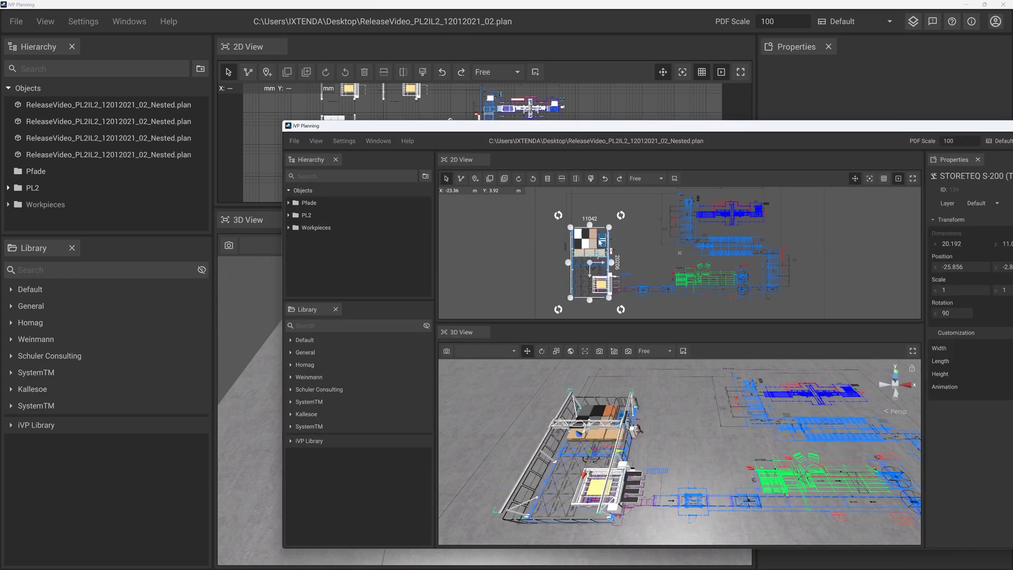
click(577, 211)
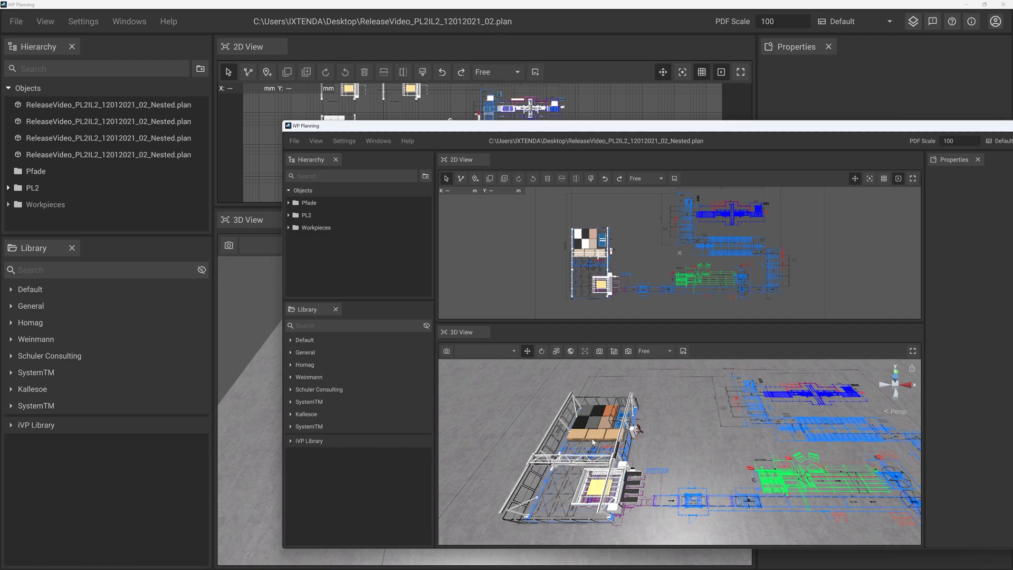
drag(411, 126, 607, 70)
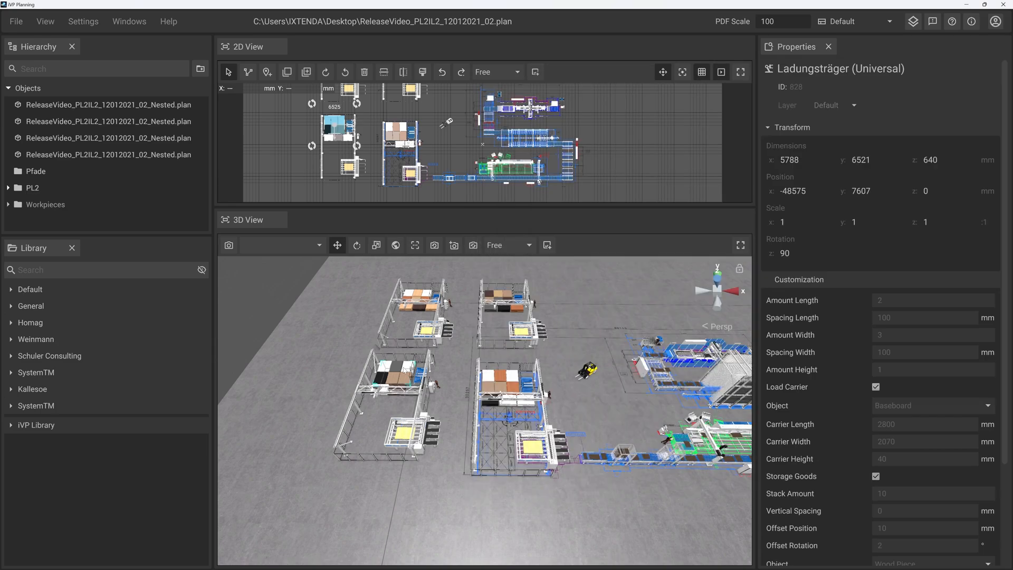
Check the customization values of the rear load carrier inside one of the nested plan copies in the main plan.
scroll(862, 448, down, 3)
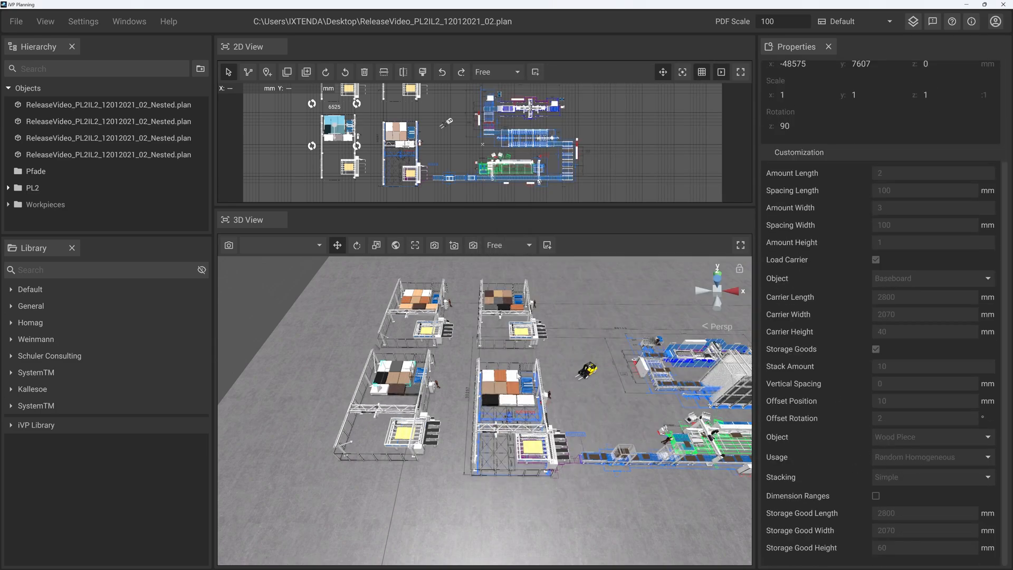
scroll(570, 409, up, 2)
click(587, 415)
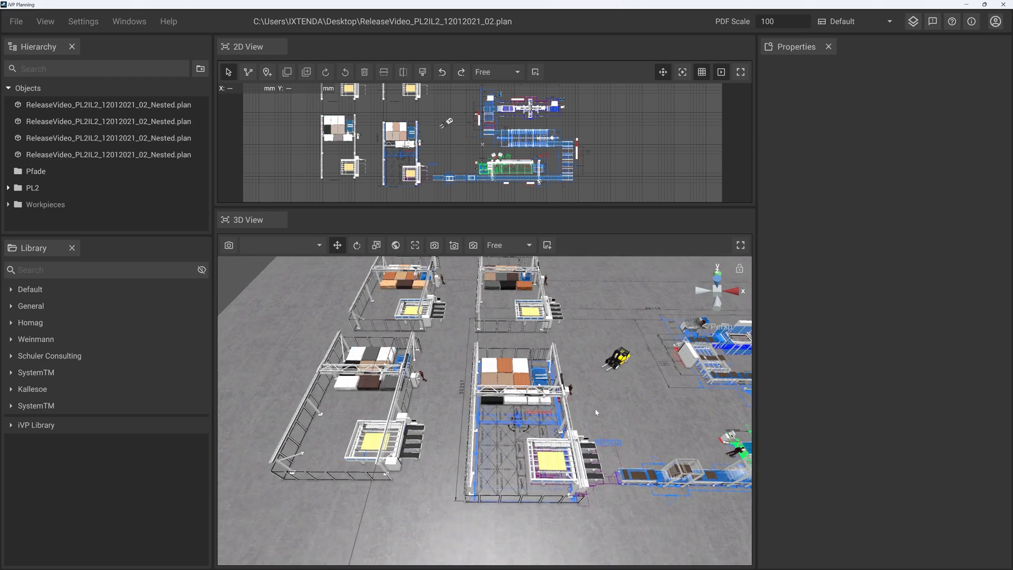
Check the properties of the fourth nested plan object in the hierarchy, and deselect it.
scroll(587, 411, down, 2)
click(521, 324)
middle_drag(547, 361, 526, 385)
click(102, 155)
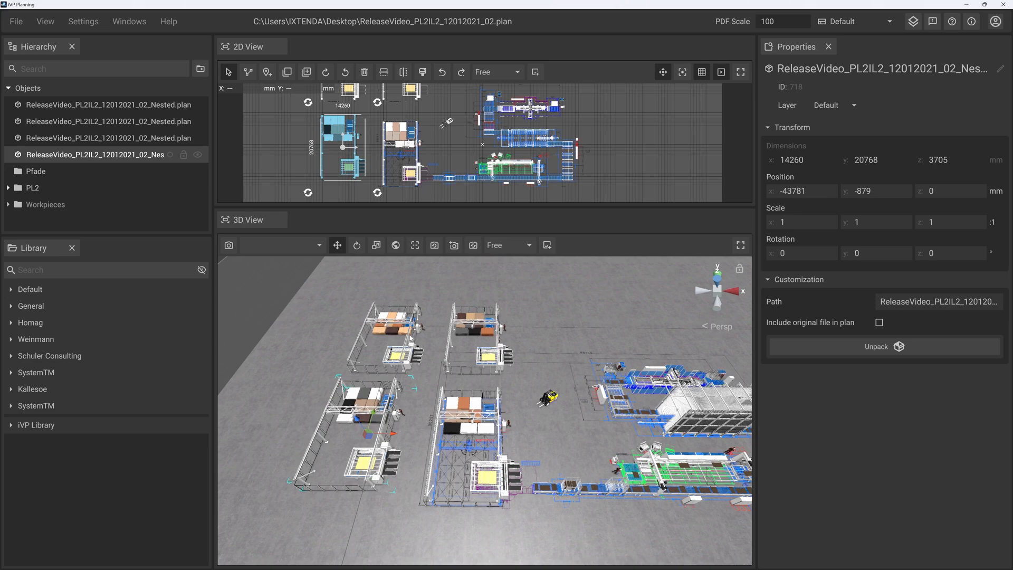
click(594, 285)
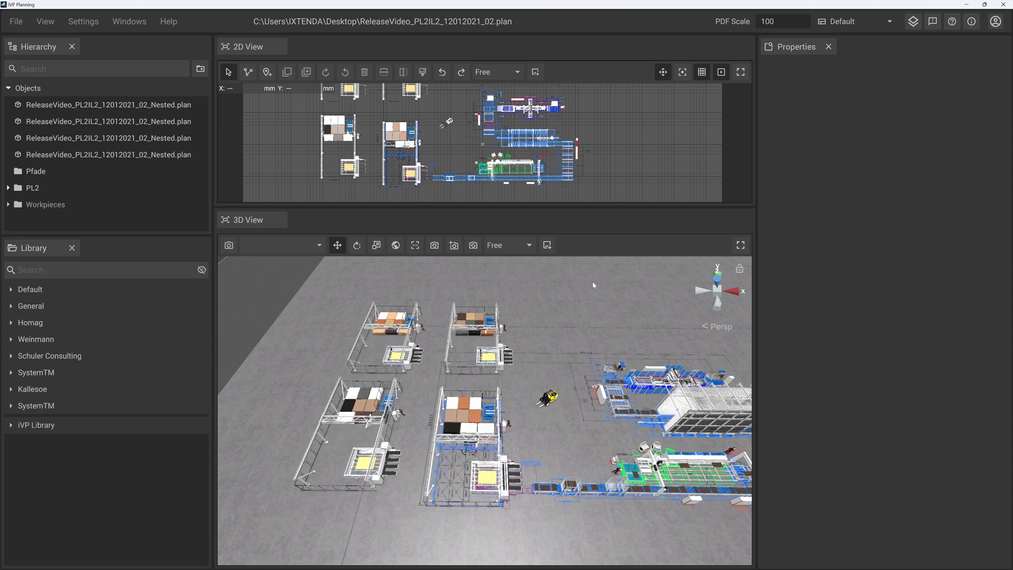
Examine the four nested plan copies and their load carriers beside the production line in 3D.
scroll(568, 319, down, 3)
middle_drag(567, 318, 531, 320)
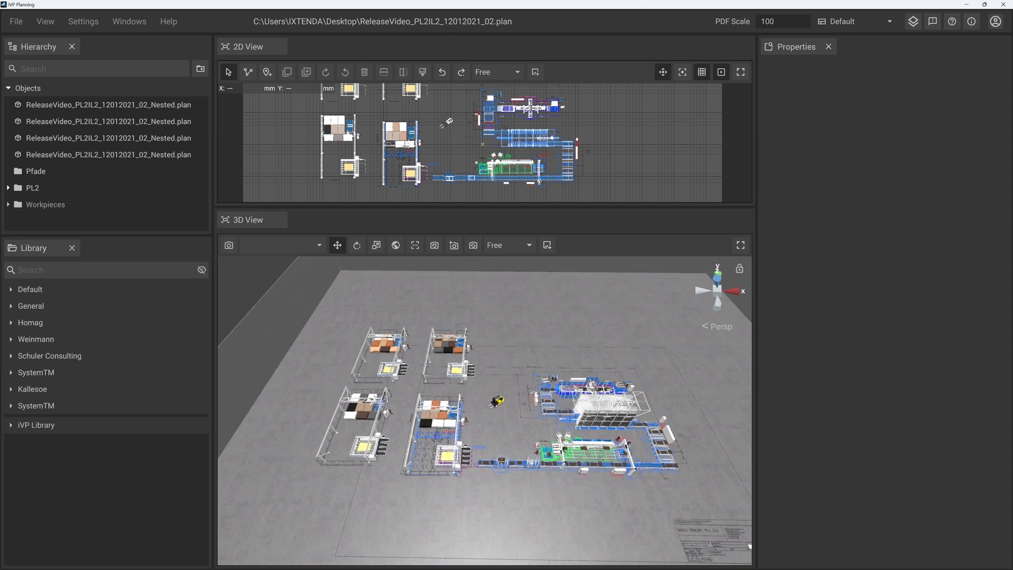
middle_drag(537, 399, 502, 398)
scroll(480, 408, up, 2)
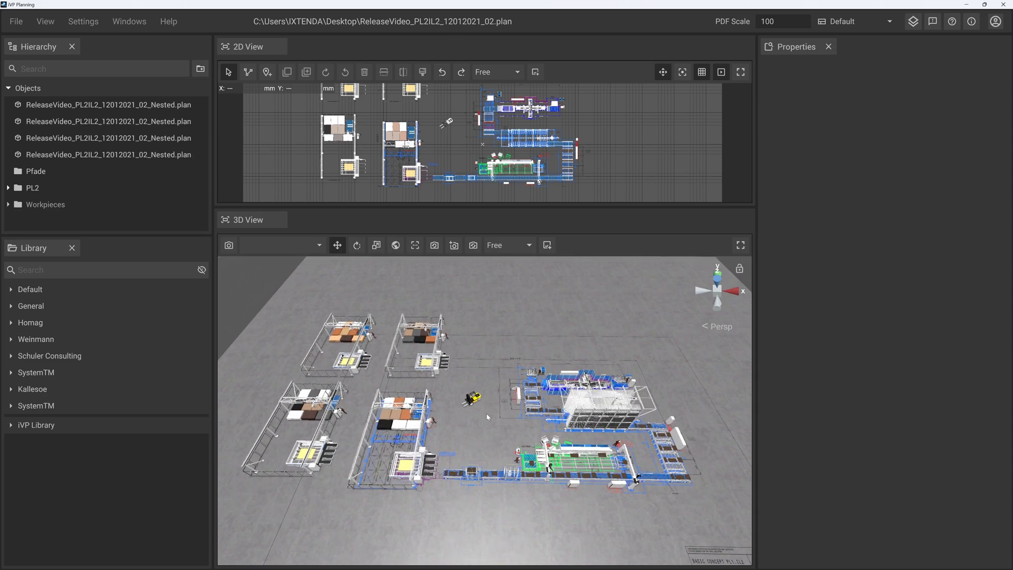
scroll(495, 421, up, 2)
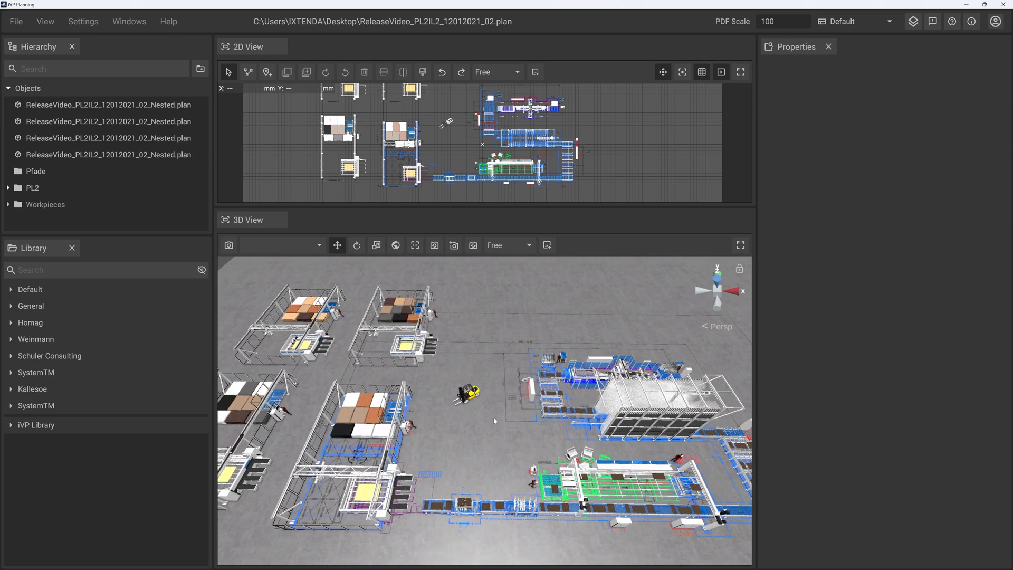
scroll(486, 401, down, 2)
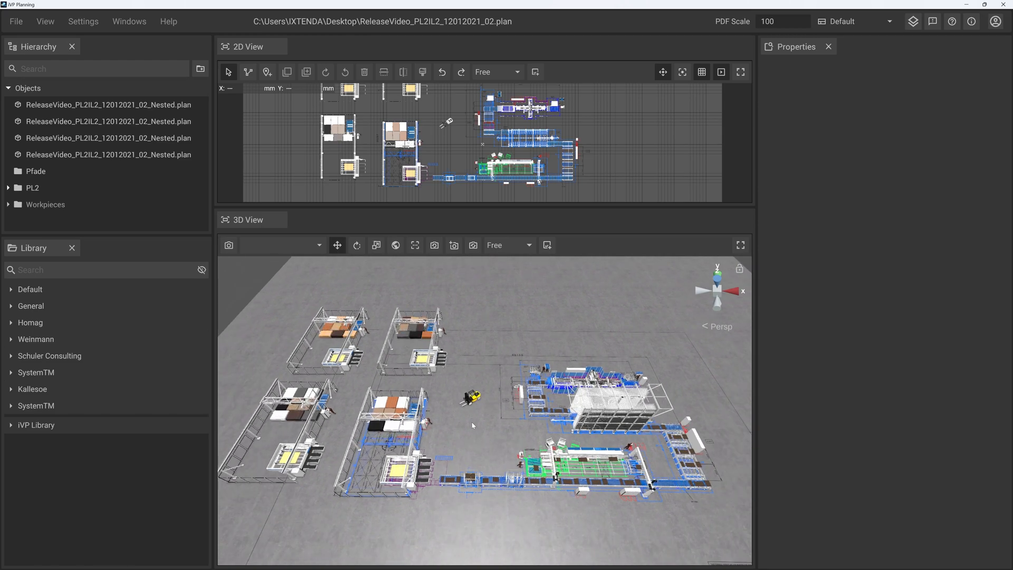
middle_drag(479, 426, 520, 417)
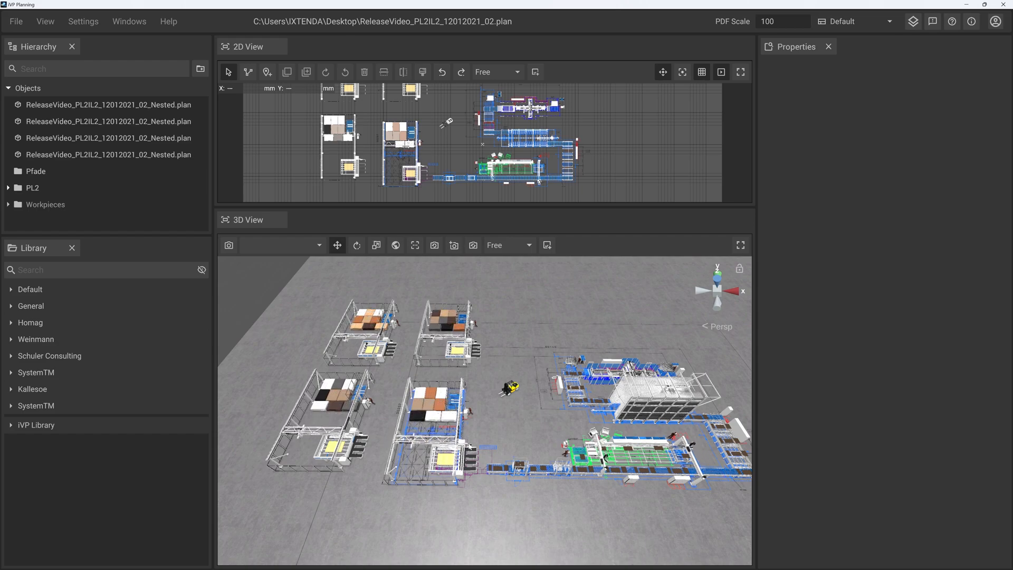
scroll(505, 409, down, 2)
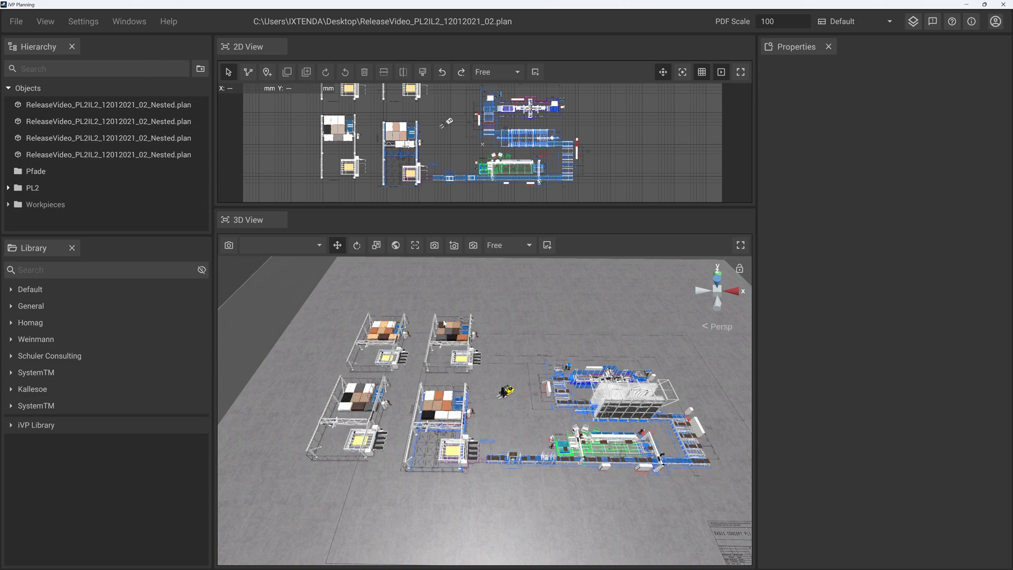
scroll(519, 433, up, 2)
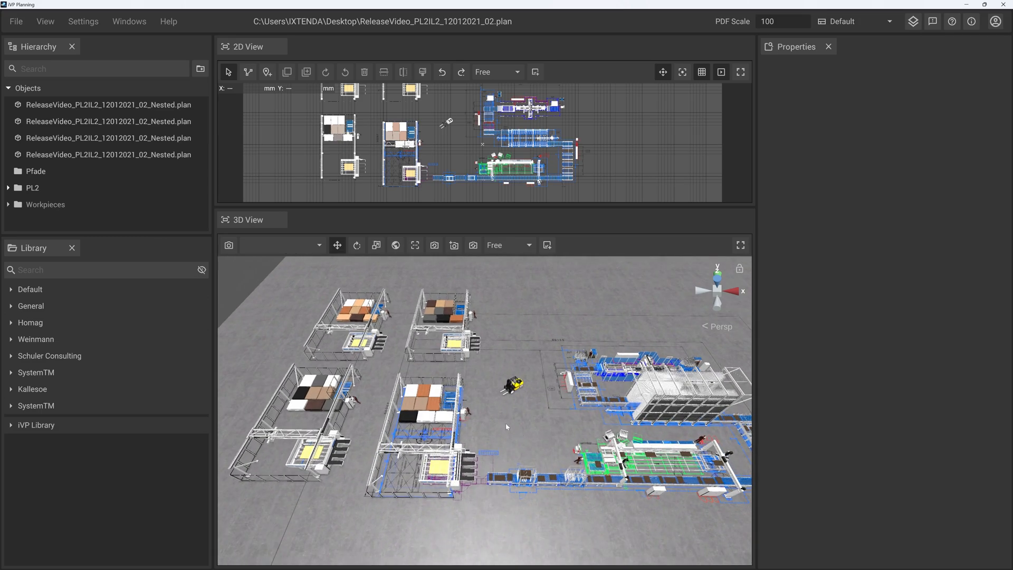
scroll(507, 424, up, 5)
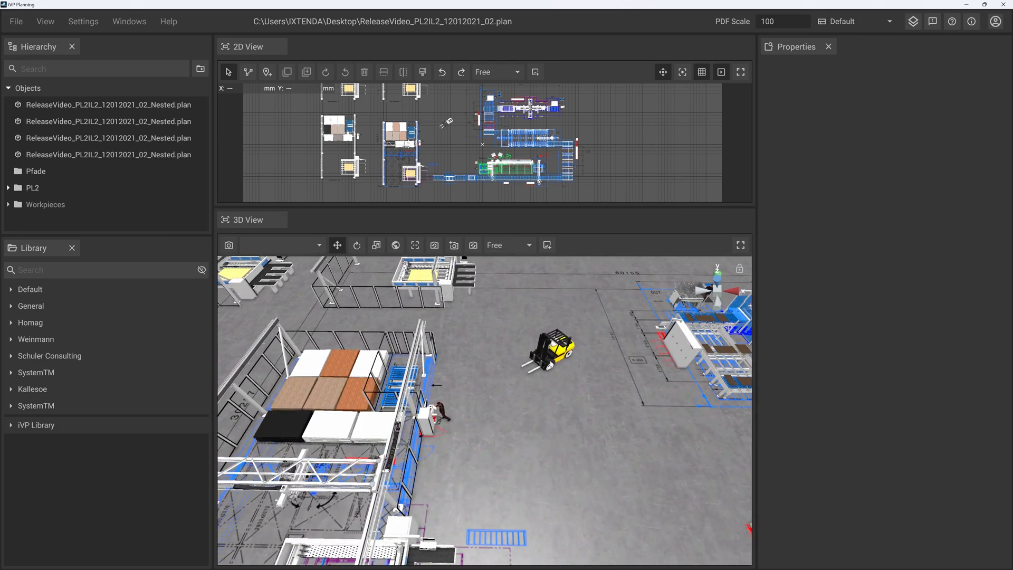
Check the properties of the Gabelstapler (Universal) forklift between the nested copies and the line, and deselect it.
click(542, 360)
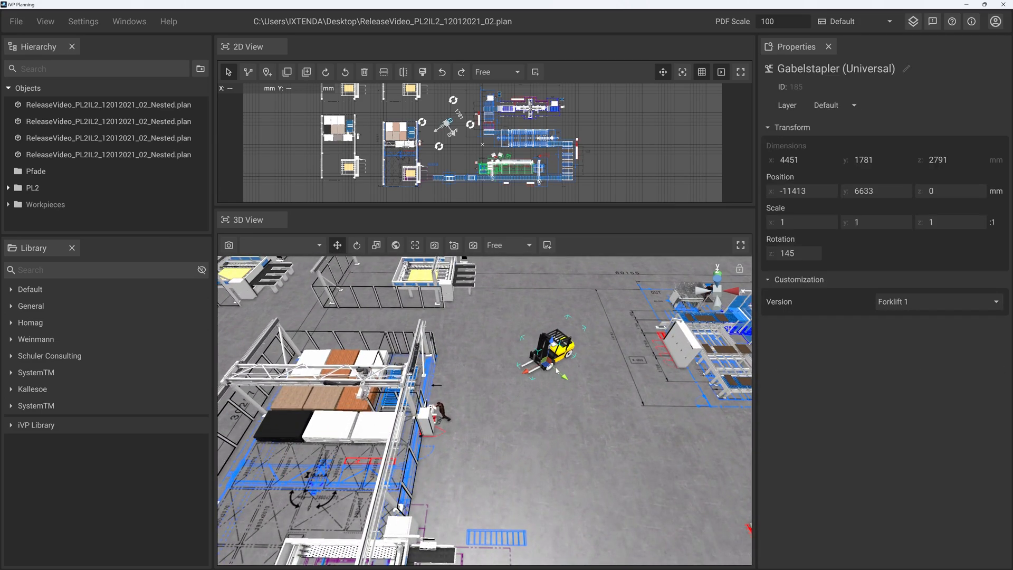
scroll(472, 420, down, 2)
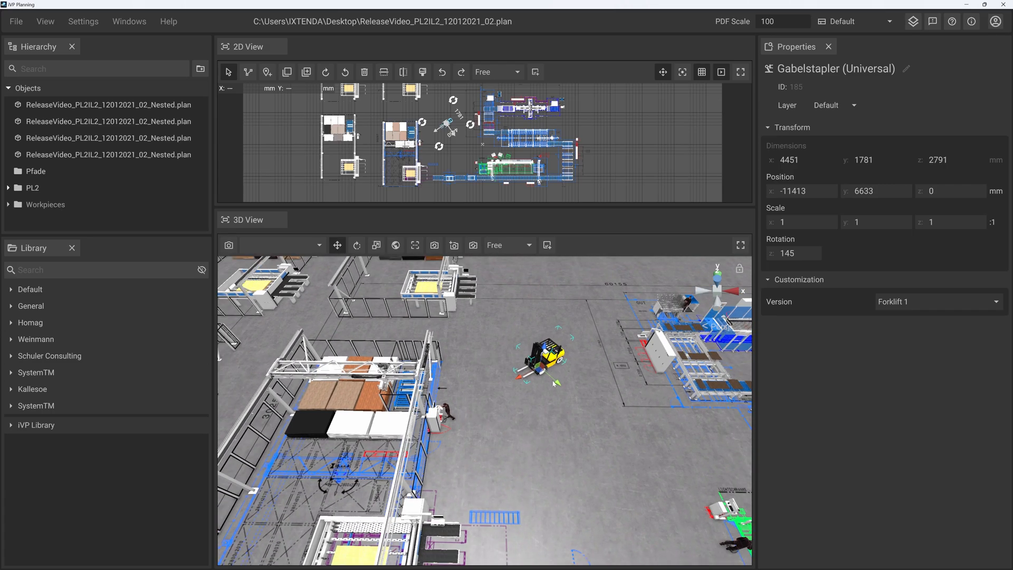
middle_drag(544, 418, 474, 456)
scroll(490, 430, down, 2)
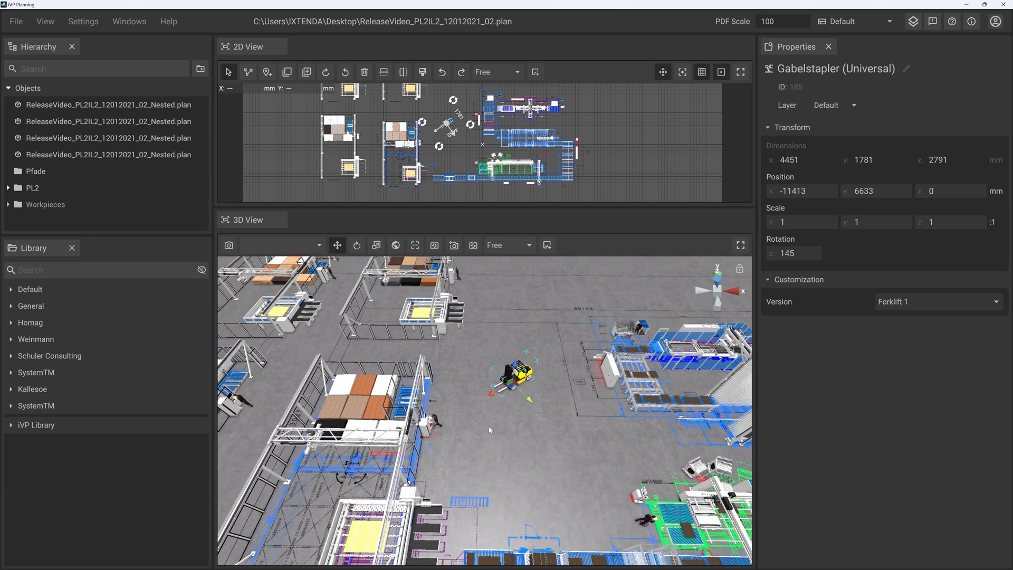
scroll(490, 430, down, 3)
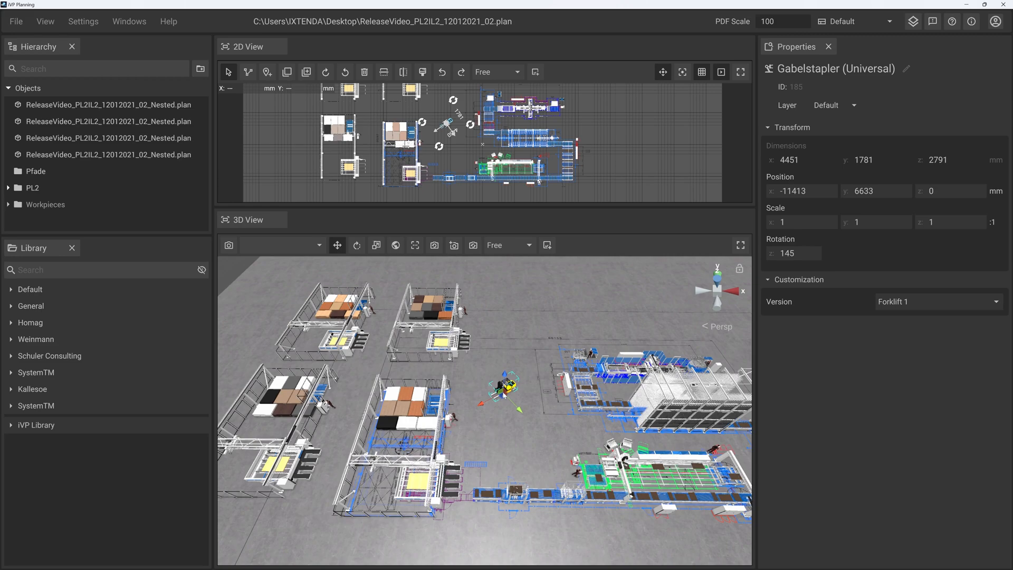
click(456, 421)
click(507, 399)
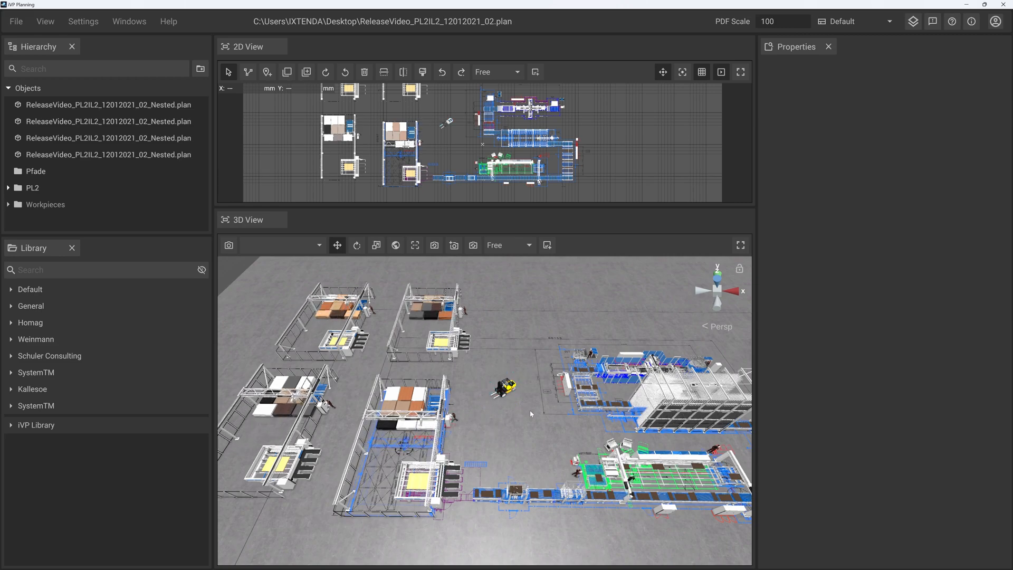
scroll(507, 398, down, 2)
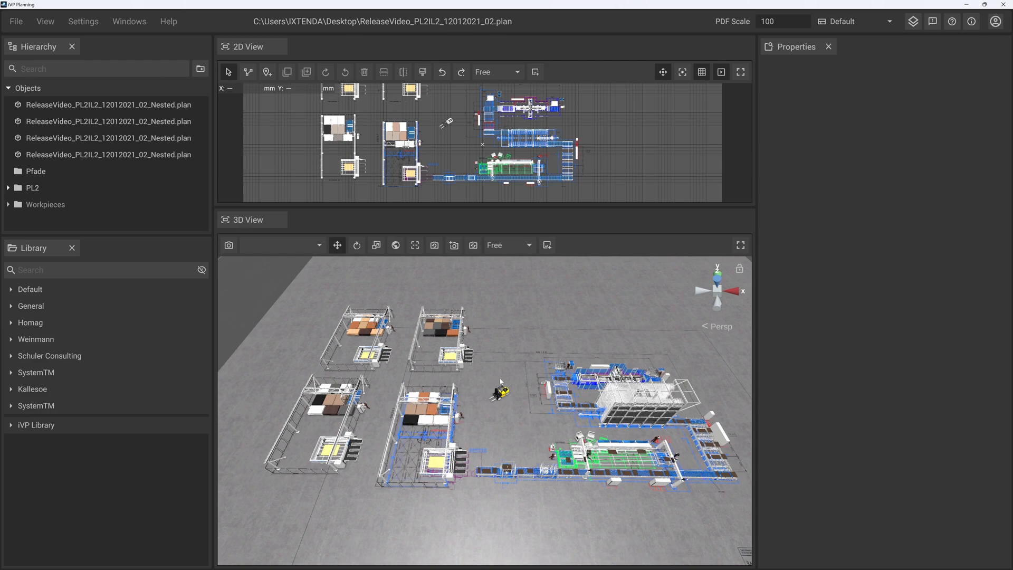
scroll(516, 415, up, 3)
scroll(517, 416, down, 3)
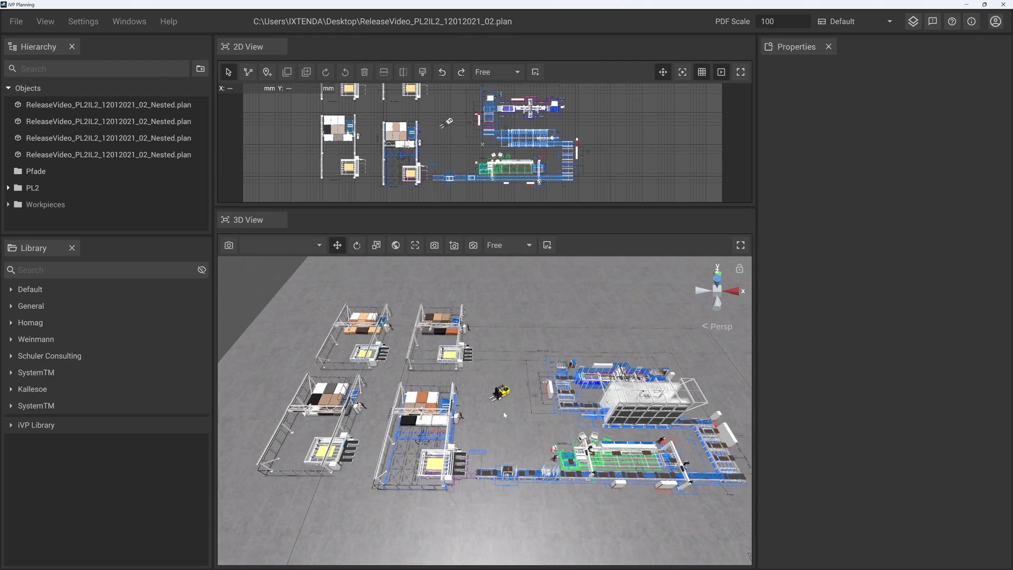
scroll(489, 428, down, 2)
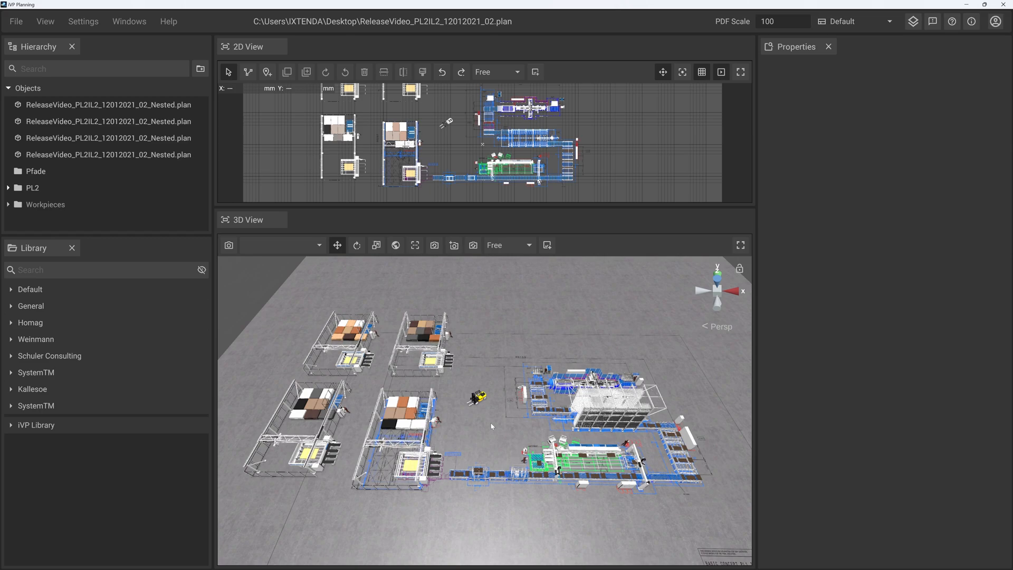
scroll(490, 425, down, 1)
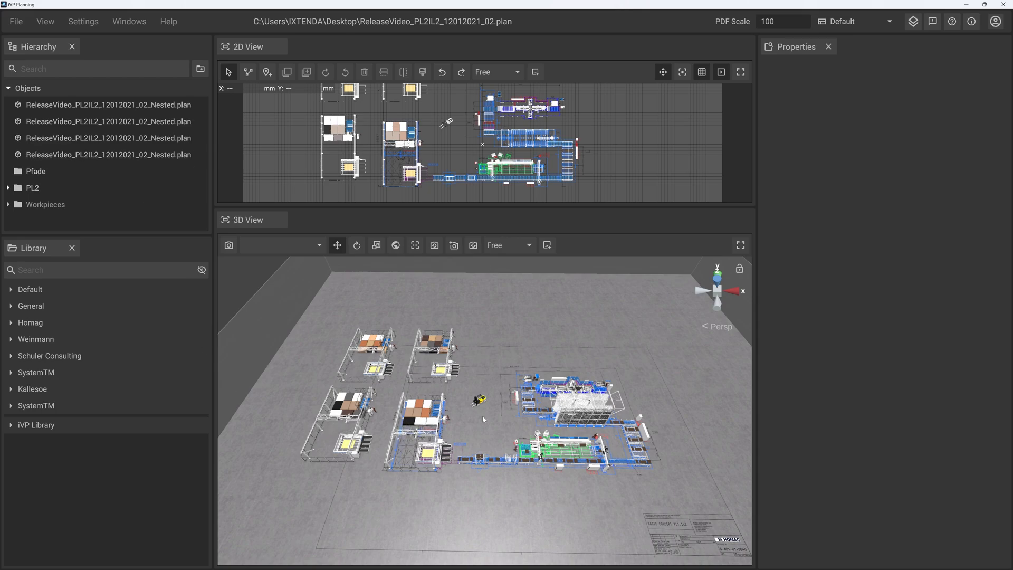
scroll(497, 460, up, 2)
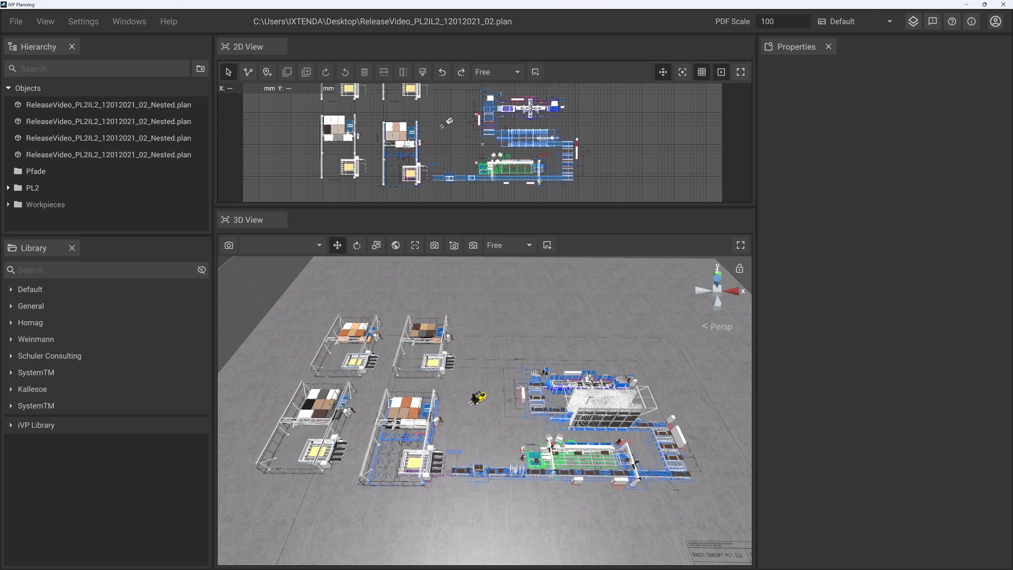
Check the properties of the first nested plan object in the hierarchy and focus the 3D view on it.
click(430, 336)
click(93, 106)
key(f)
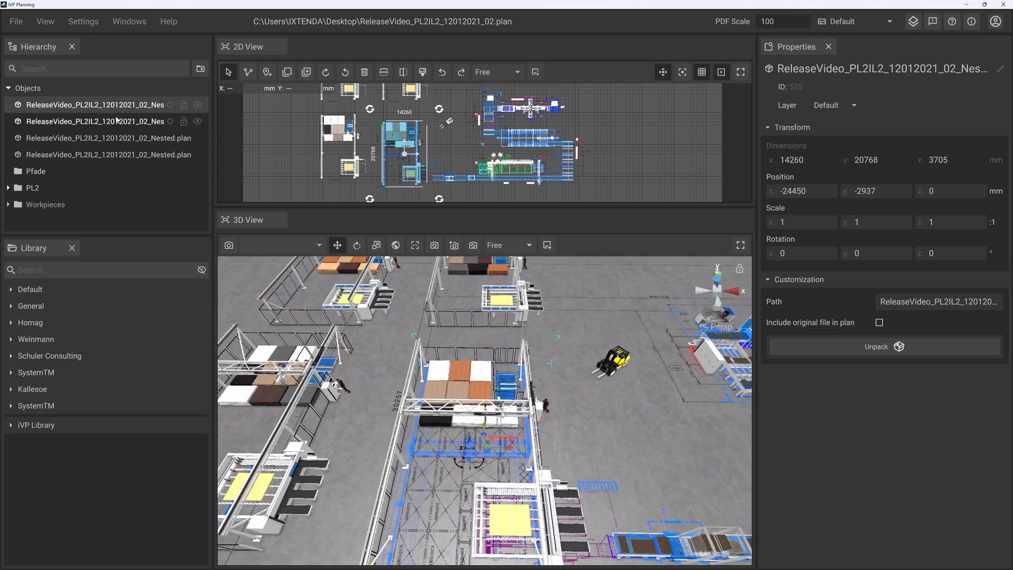
middle_drag(510, 418, 482, 372)
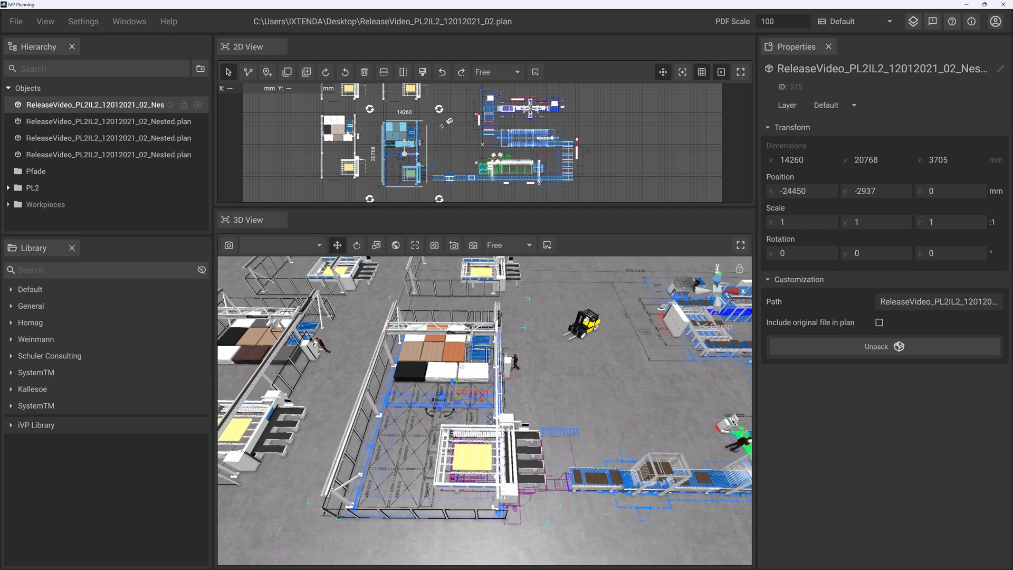
Check the properties of the SAWTEQ B-300 saw and the Ladungsträger (Universal) load carrier inside the first nested plan.
click(488, 460)
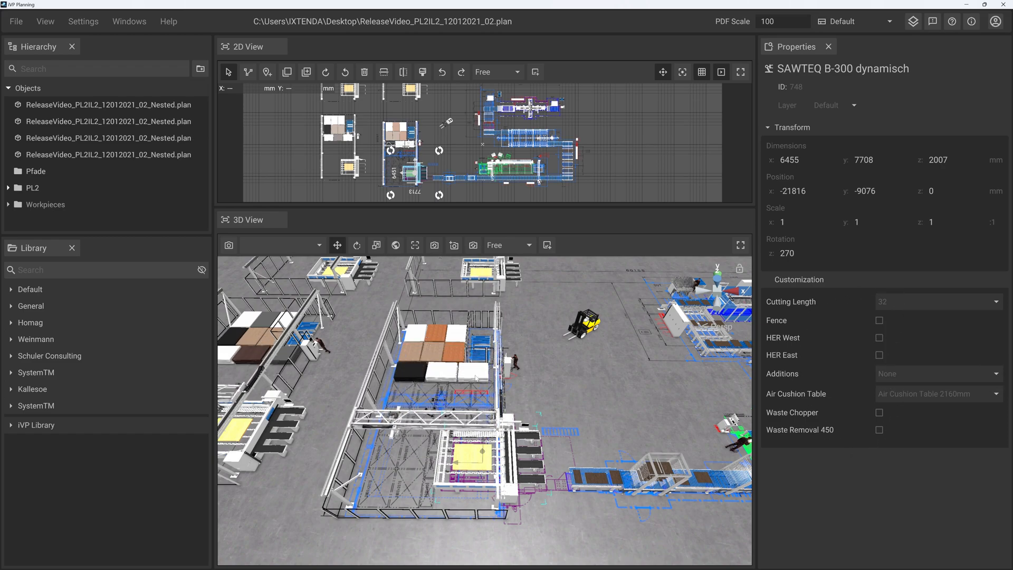
click(421, 355)
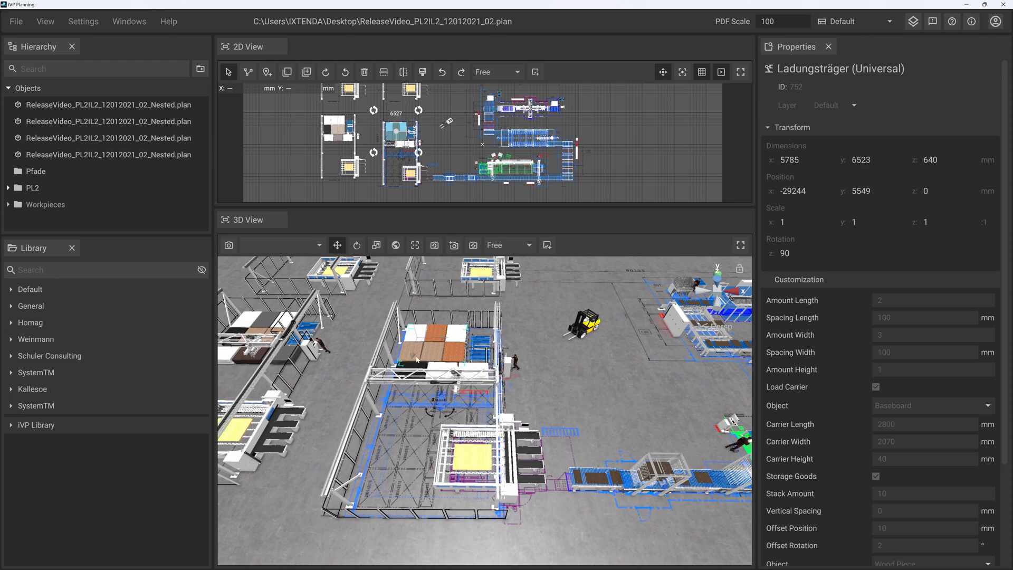
scroll(421, 355, down, 2)
scroll(434, 412, down, 2)
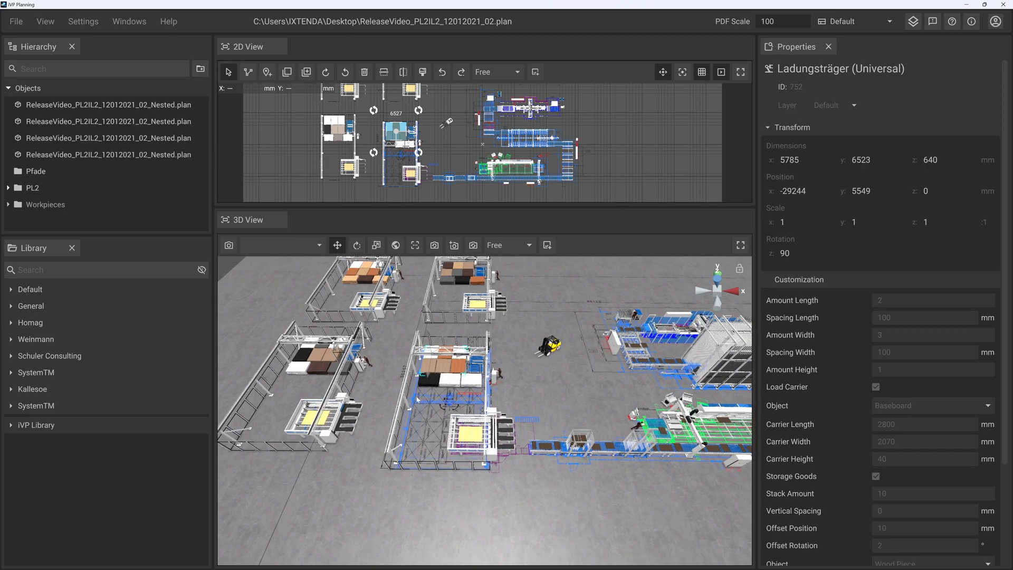
Compare the properties of the first nested plan object with those of the STORETEQ S-200 inside a rear copy.
click(105, 105)
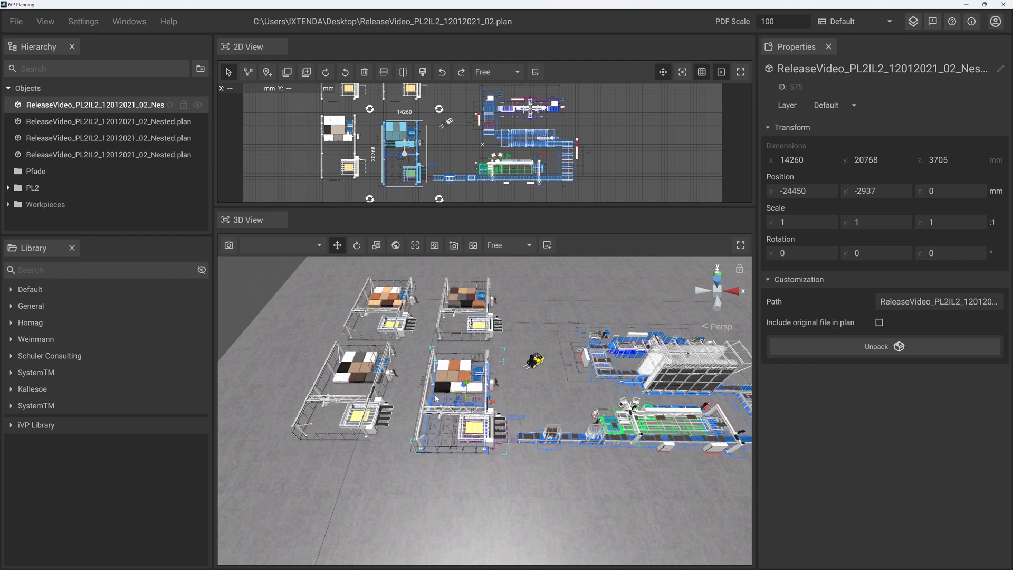
click(562, 394)
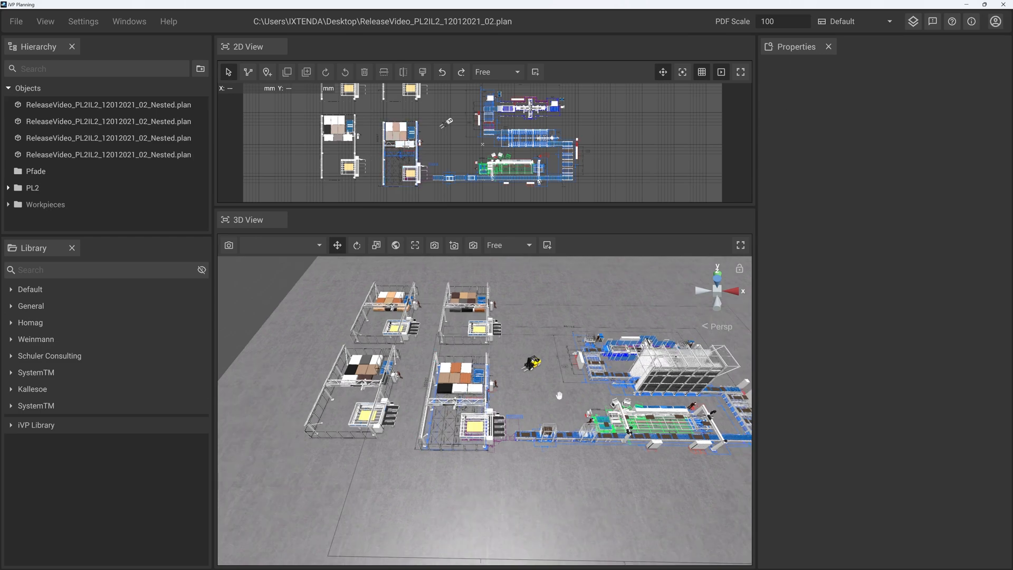
middle_drag(562, 393, 495, 410)
click(406, 328)
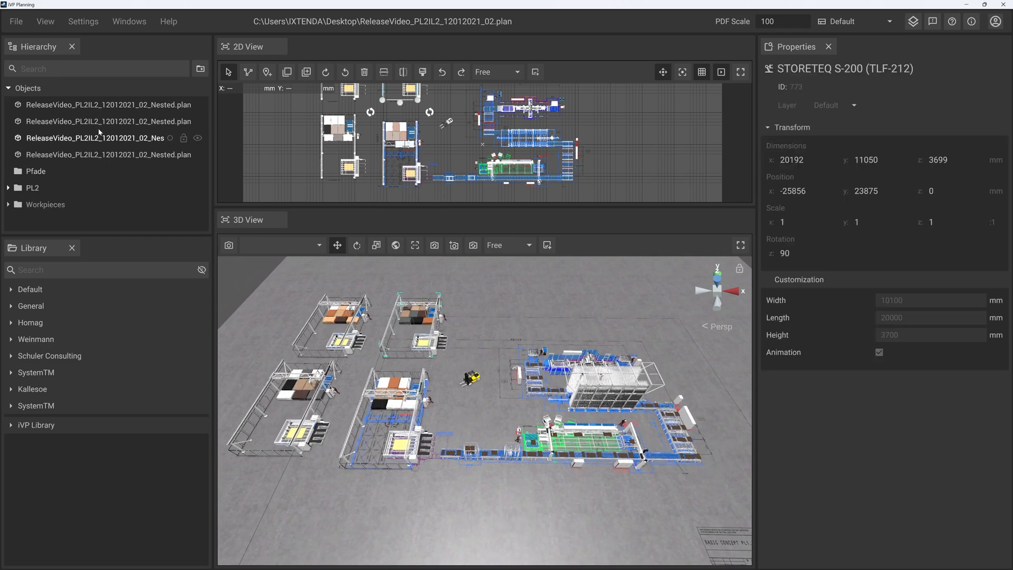
click(90, 105)
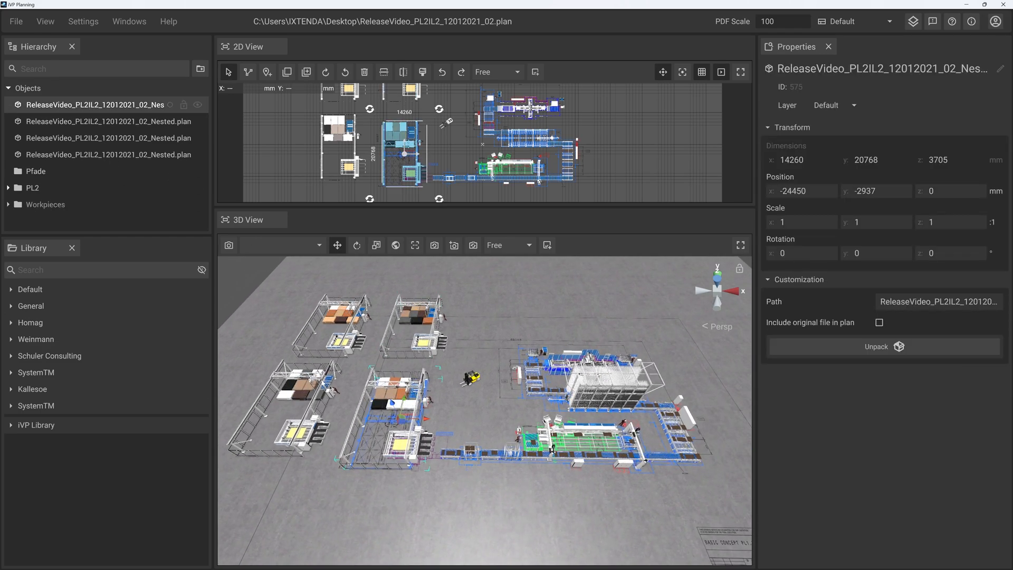
Delete the second, third and fourth nested plan copies from the main plan, keeping only the first one.
click(95, 122)
shift+click(116, 155)
key(Delete)
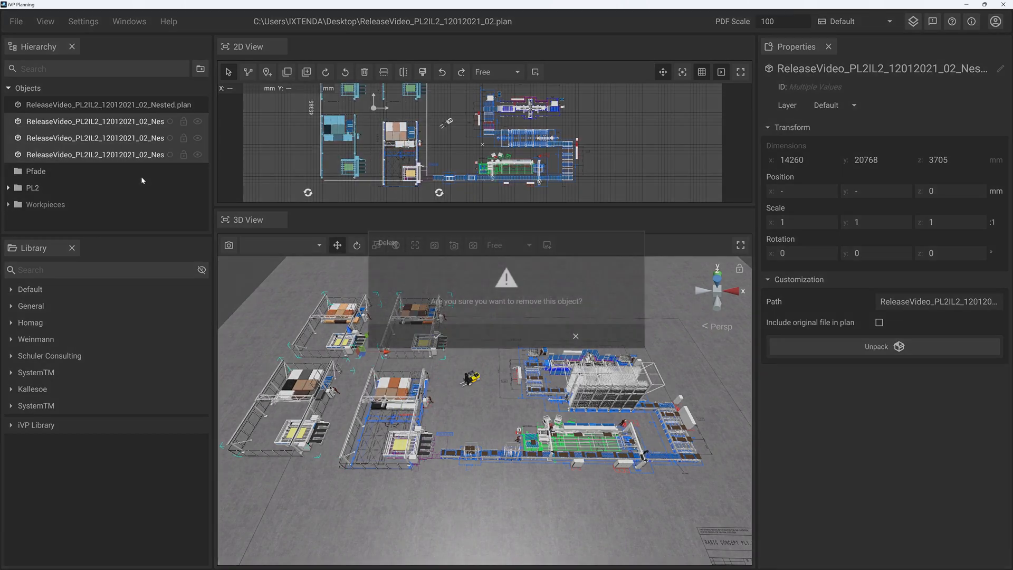
key(Return)
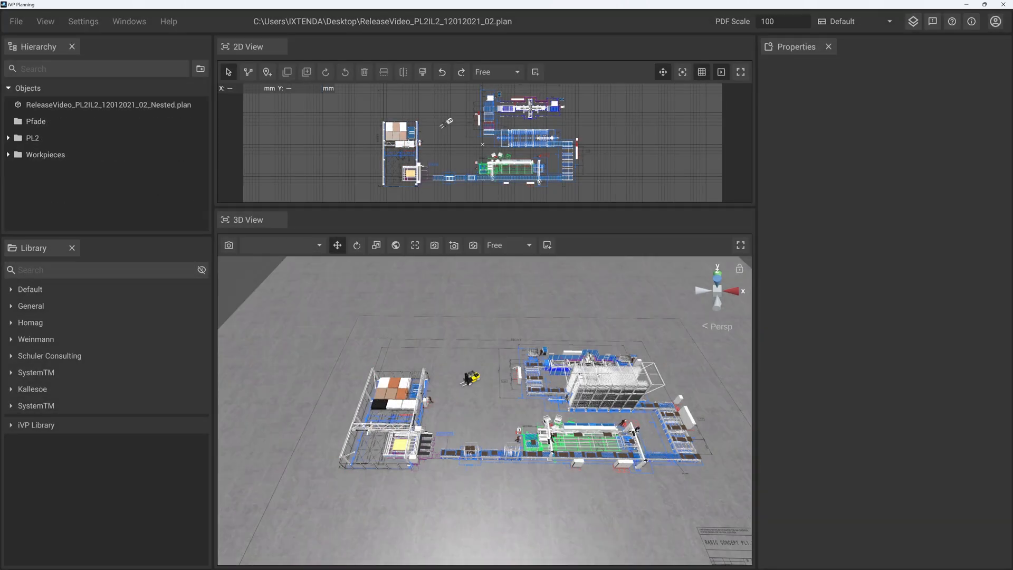